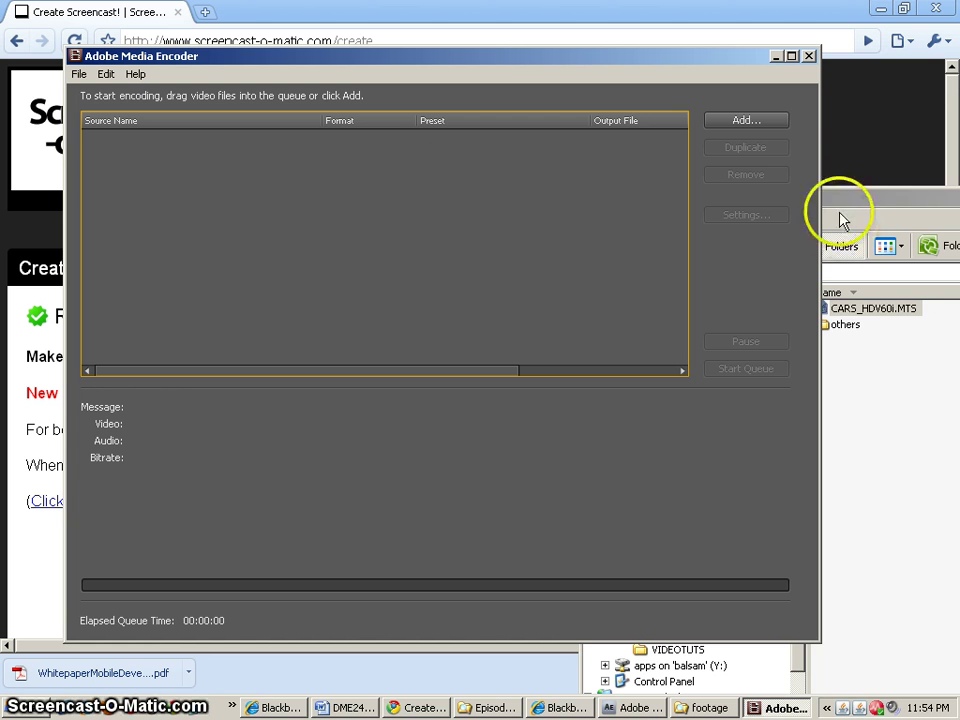
Step: Bring the footage folder forward and open CARS_HDV60i.MTS in Media Player Classic
drag(838, 216, 623, 134)
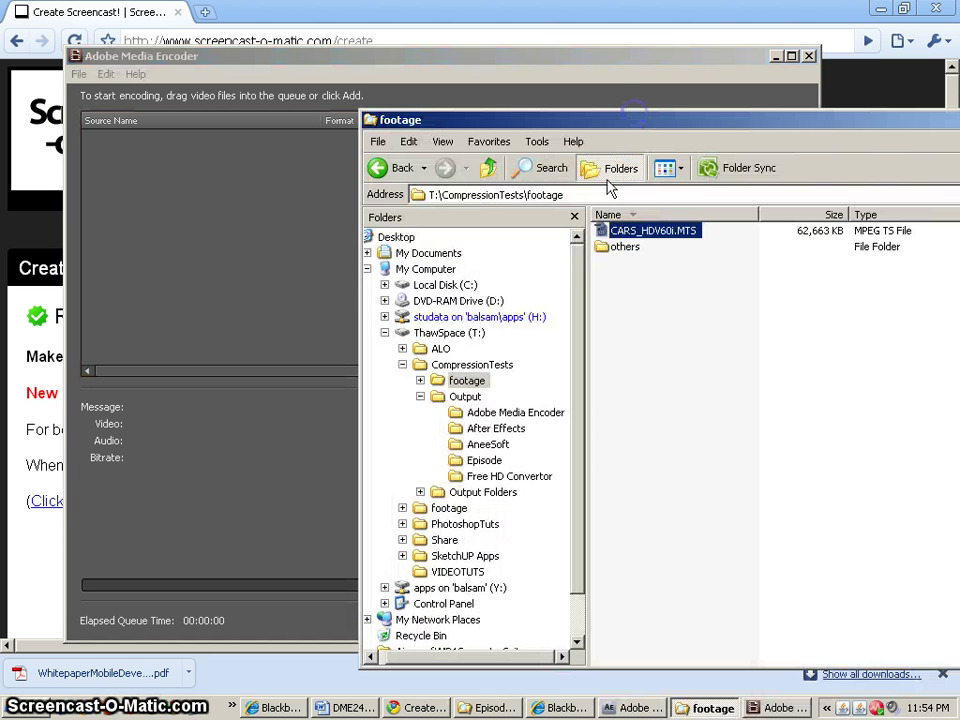
mouse_move(652, 230)
mouse_down()
mouse_move(669, 225)
mouse_move(692, 252)
mouse_move(645, 245)
mouse_up()
Step: Open the CARS clip, pause it and rewind to the beginning
double_click(645, 234)
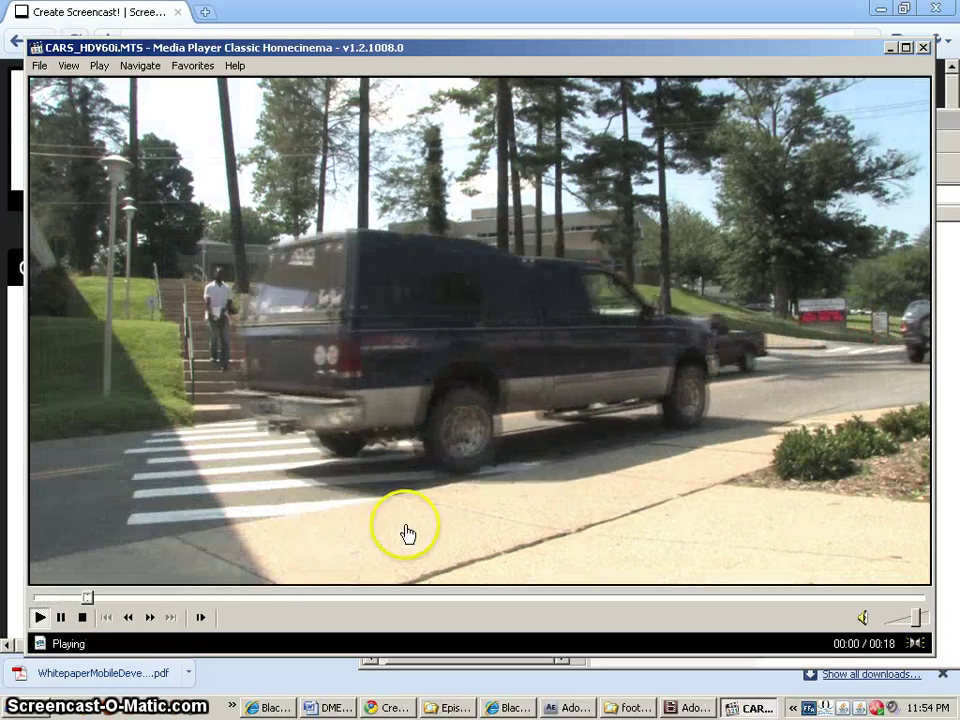
click(403, 523)
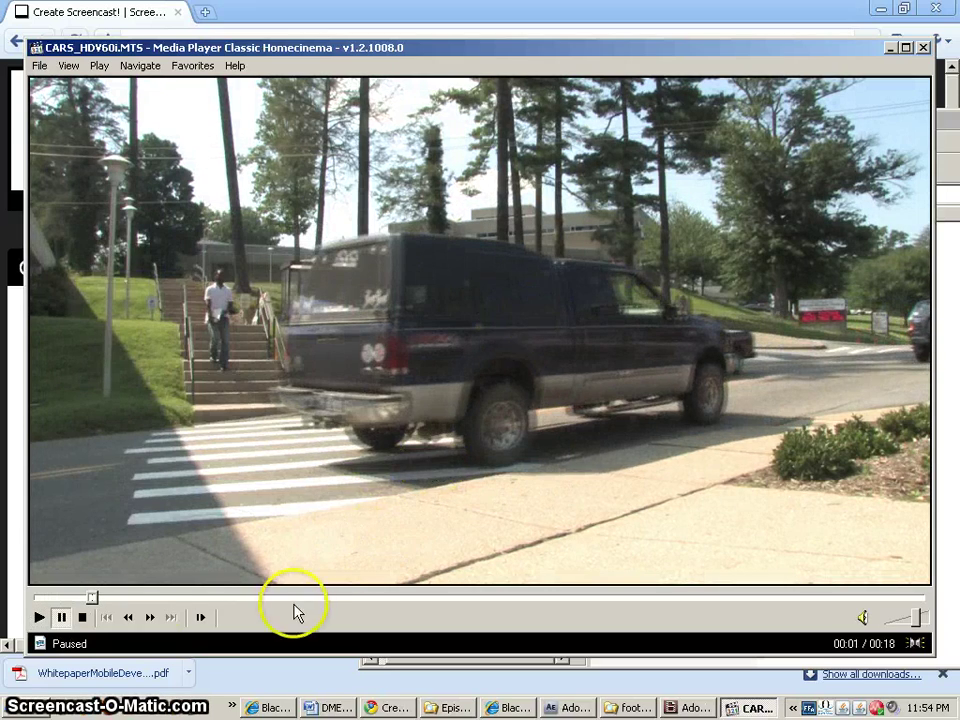
click(66, 598)
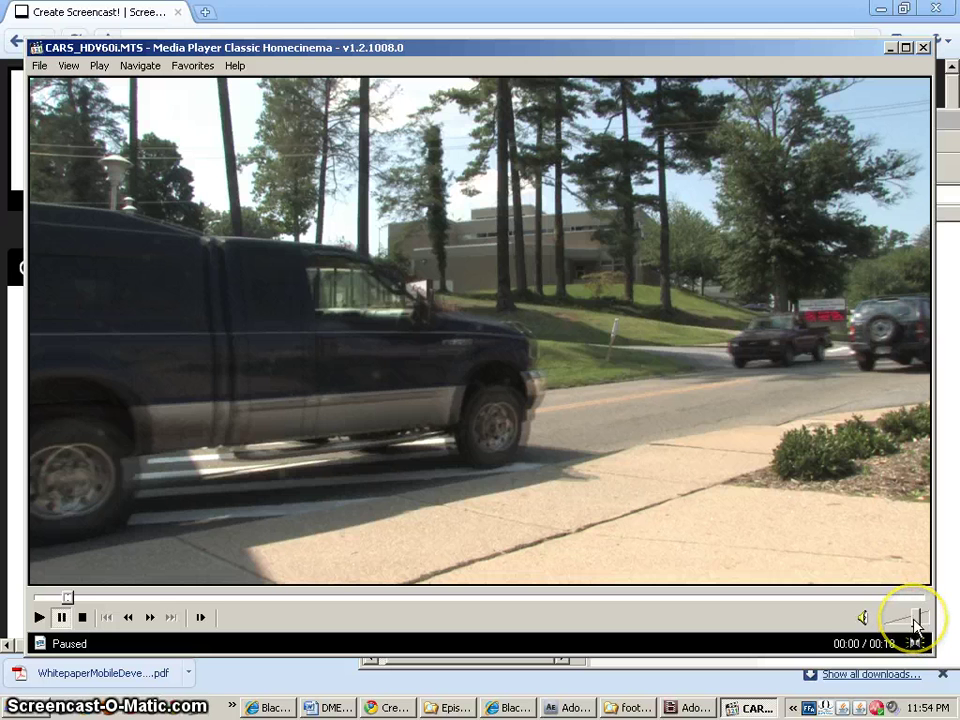
click(43, 598)
Step: Scrub through the clip to about nine seconds in, then resume playback
drag(72, 598, 75, 598)
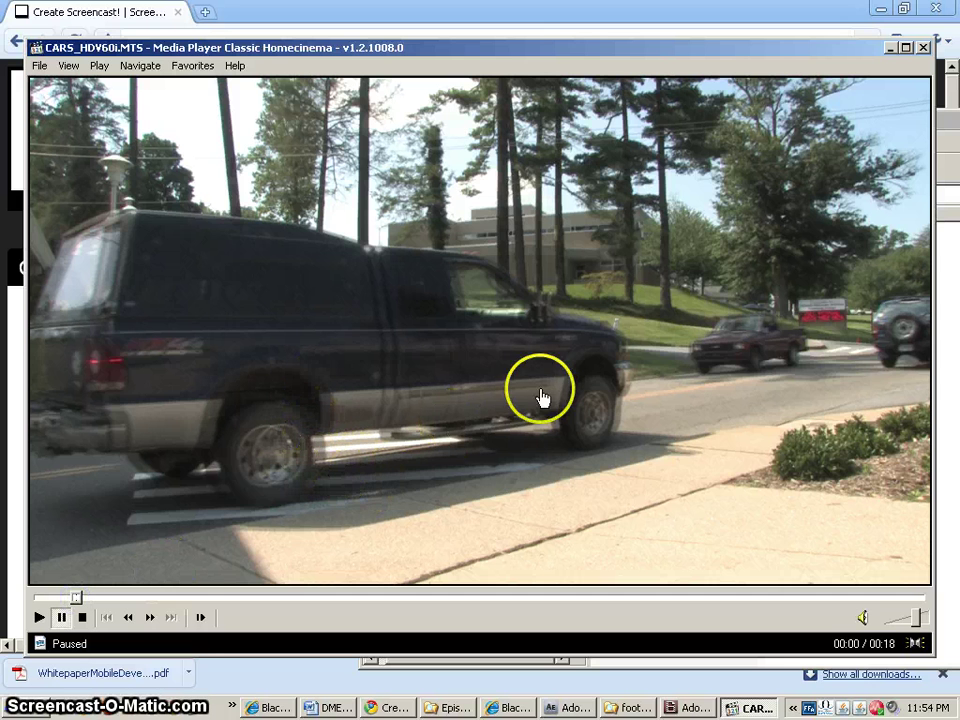
click(117, 599)
click(166, 600)
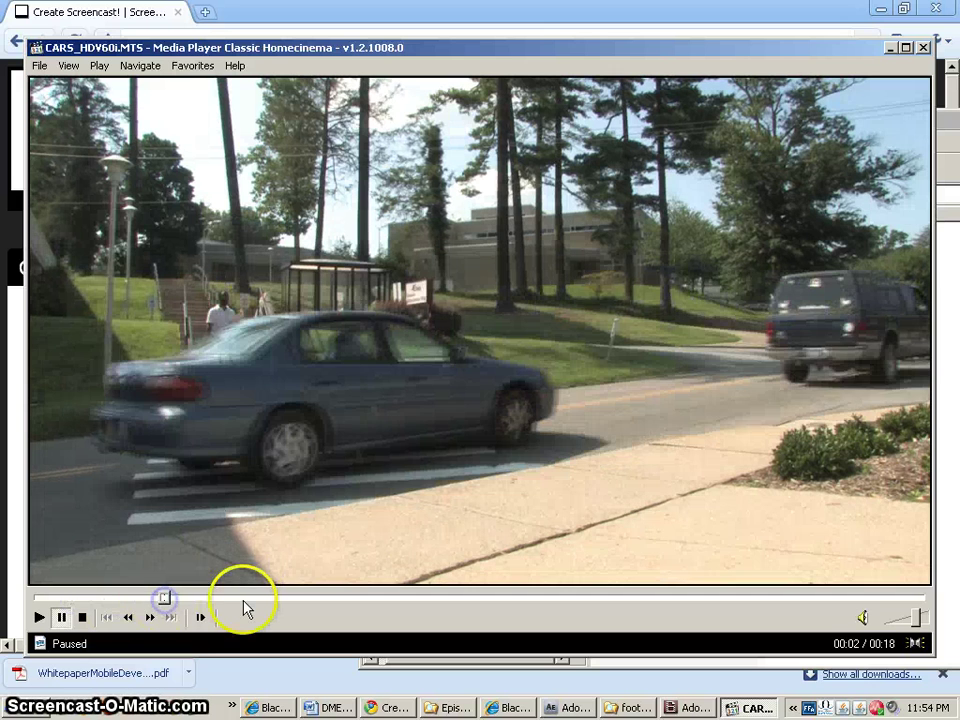
click(244, 600)
click(311, 600)
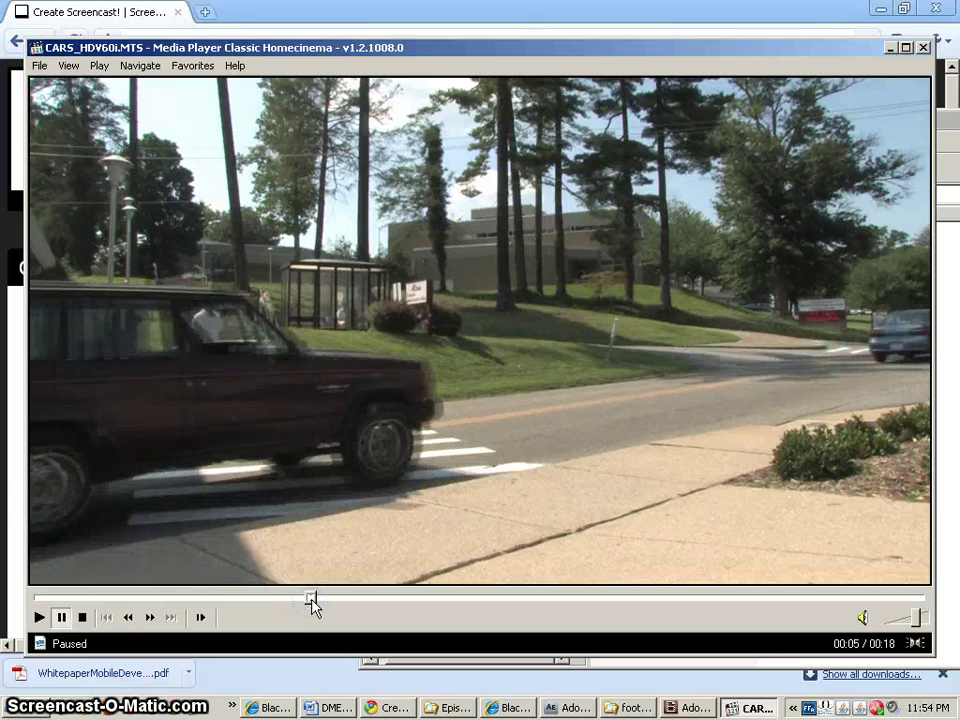
click(429, 600)
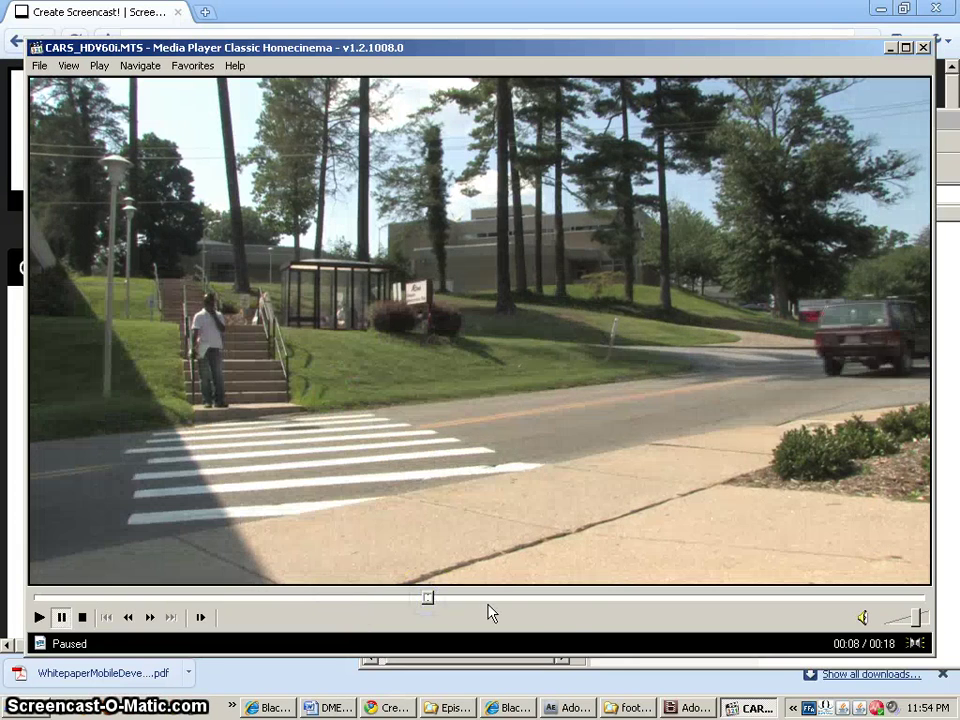
click(487, 600)
click(40, 617)
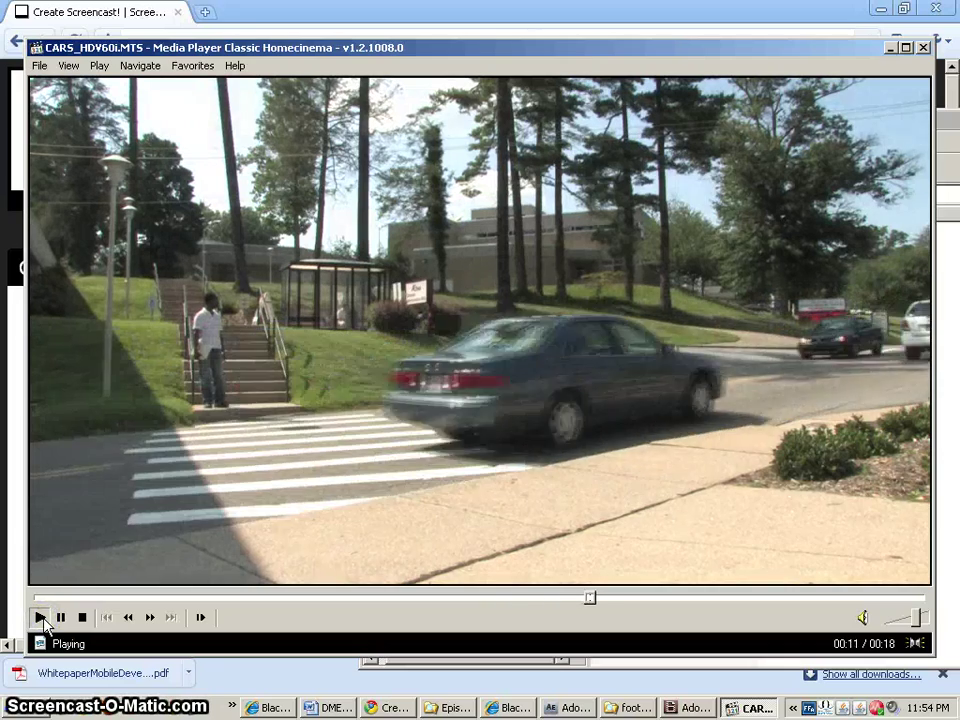
click(923, 47)
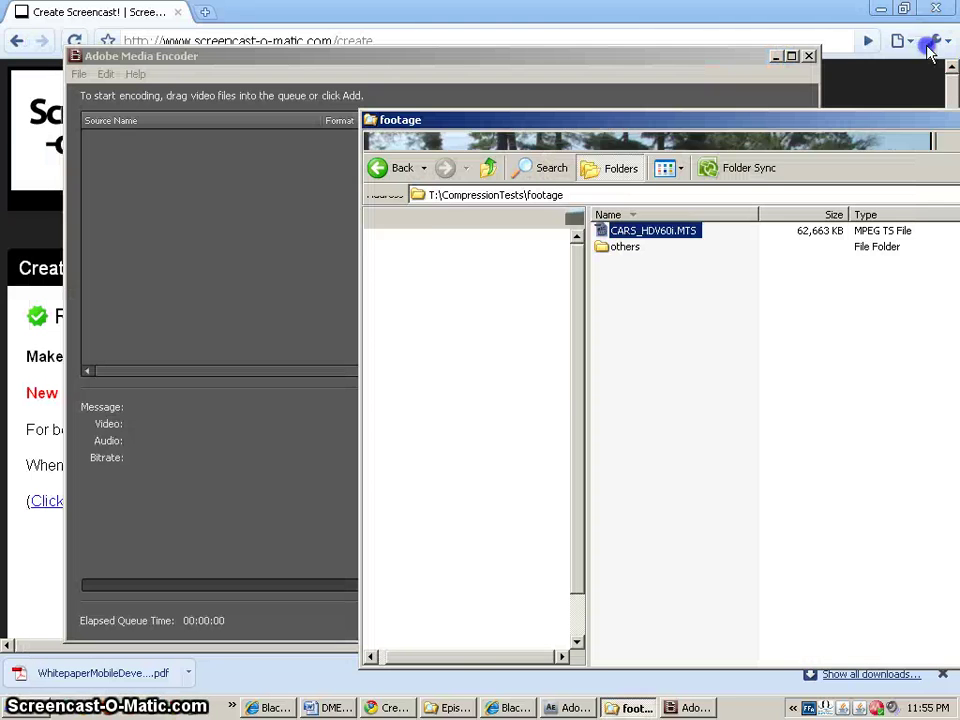
double_click(635, 245)
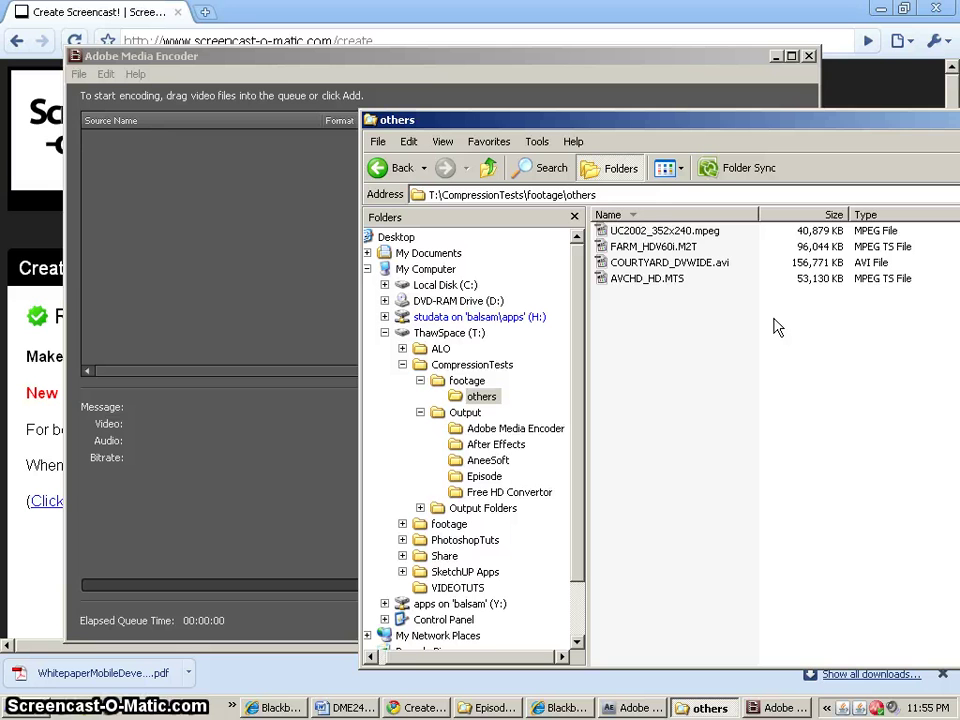
click(705, 229)
click(678, 250)
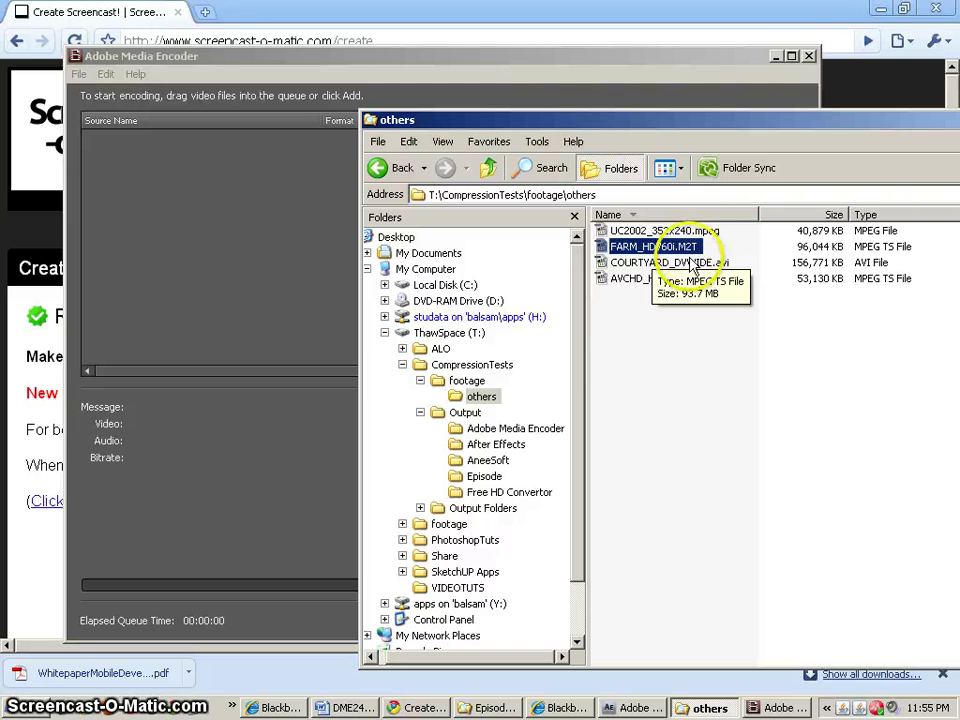
click(690, 262)
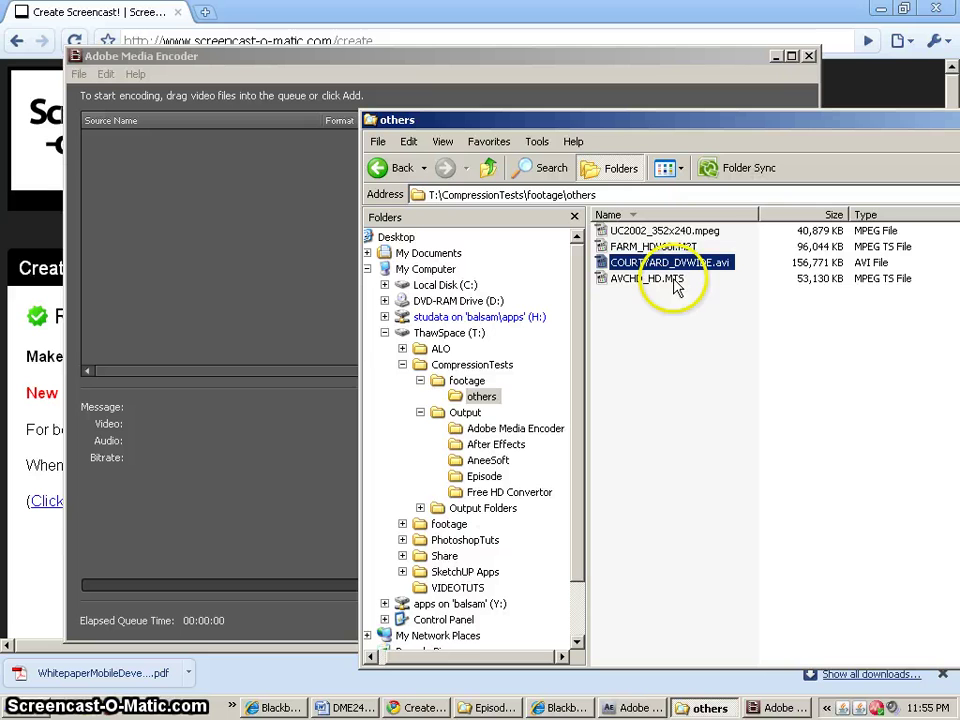
click(670, 279)
click(645, 231)
click(655, 247)
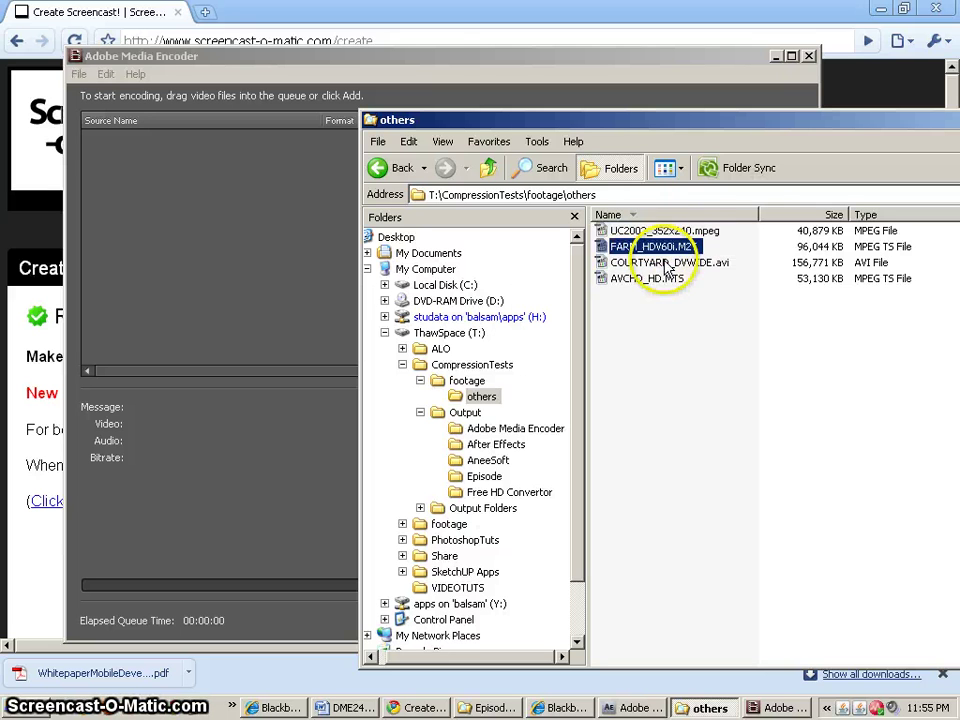
click(665, 263)
click(665, 278)
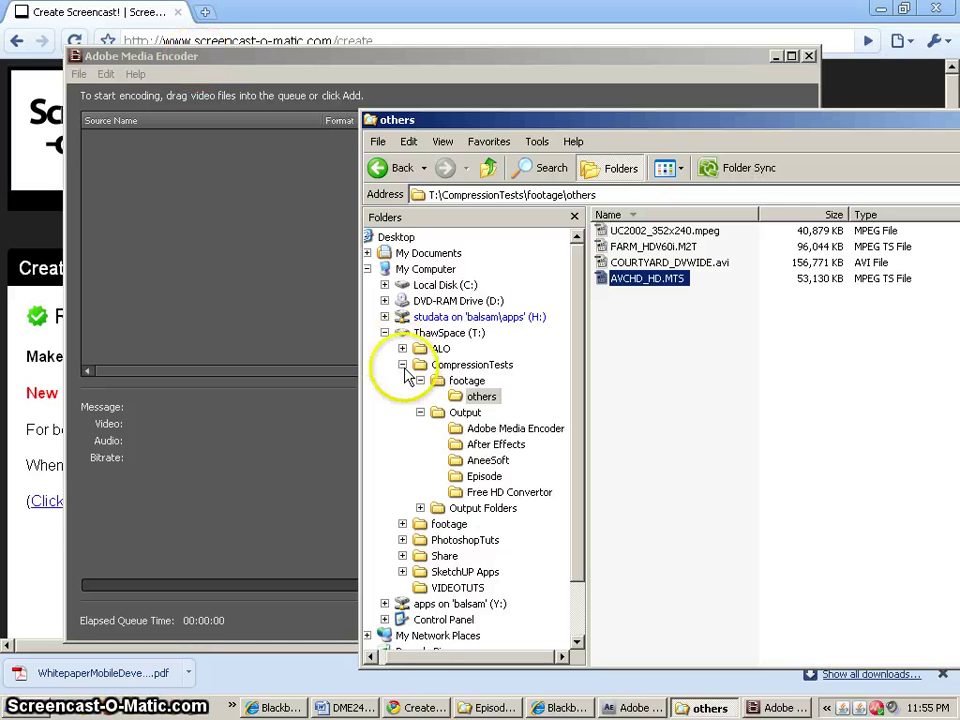
click(467, 381)
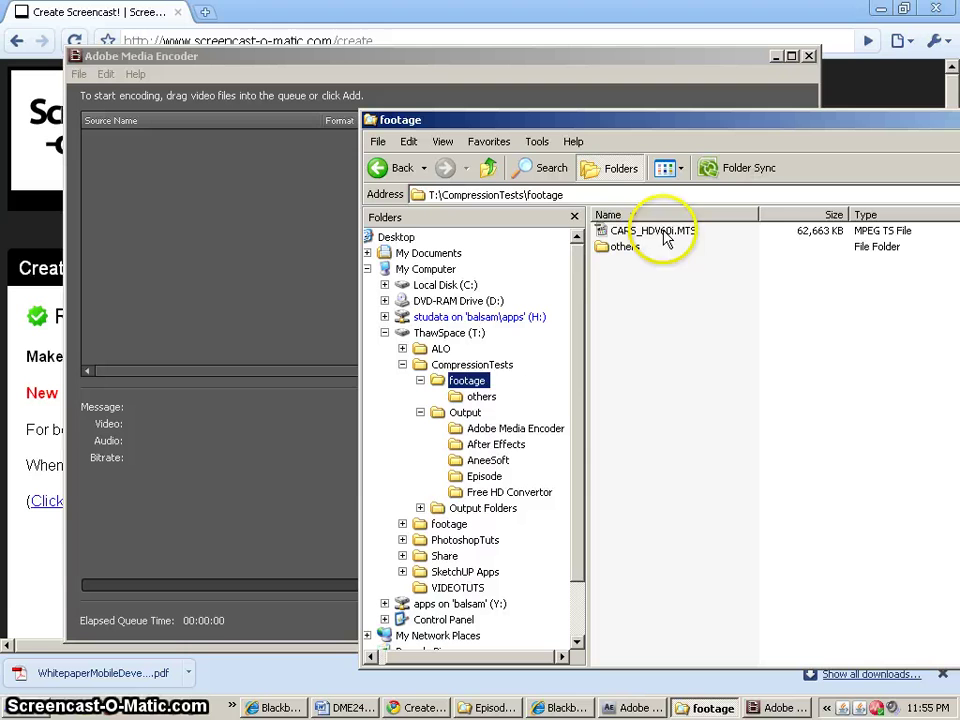
Step: Add CARS_HDV60i.MTS and the four clips from the others folder to the encoding queue
drag(660, 231, 243, 222)
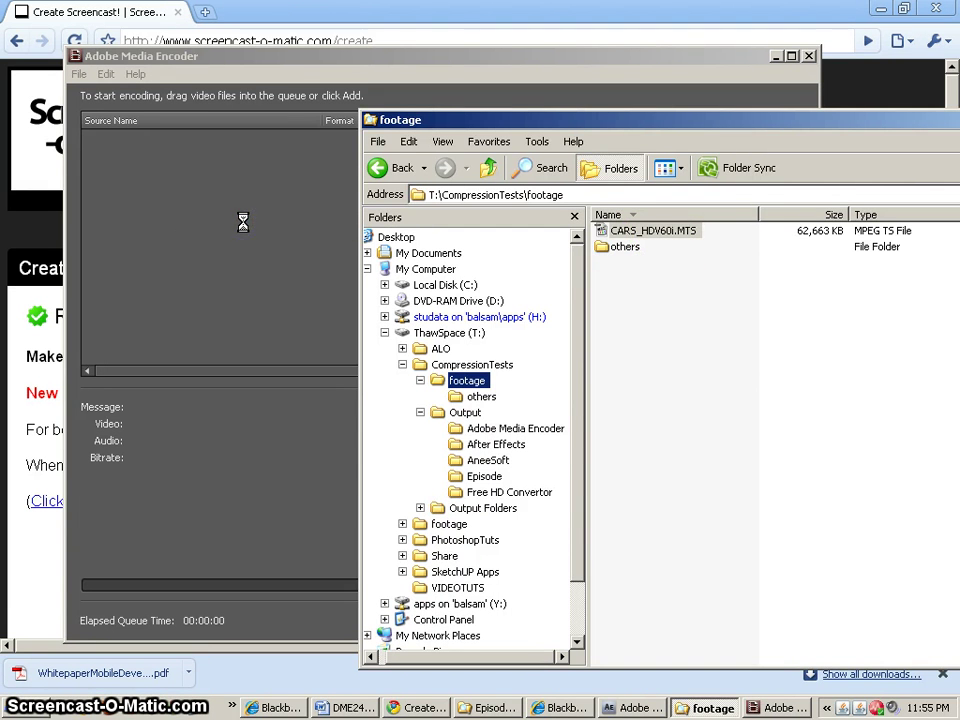
click(182, 146)
click(229, 66)
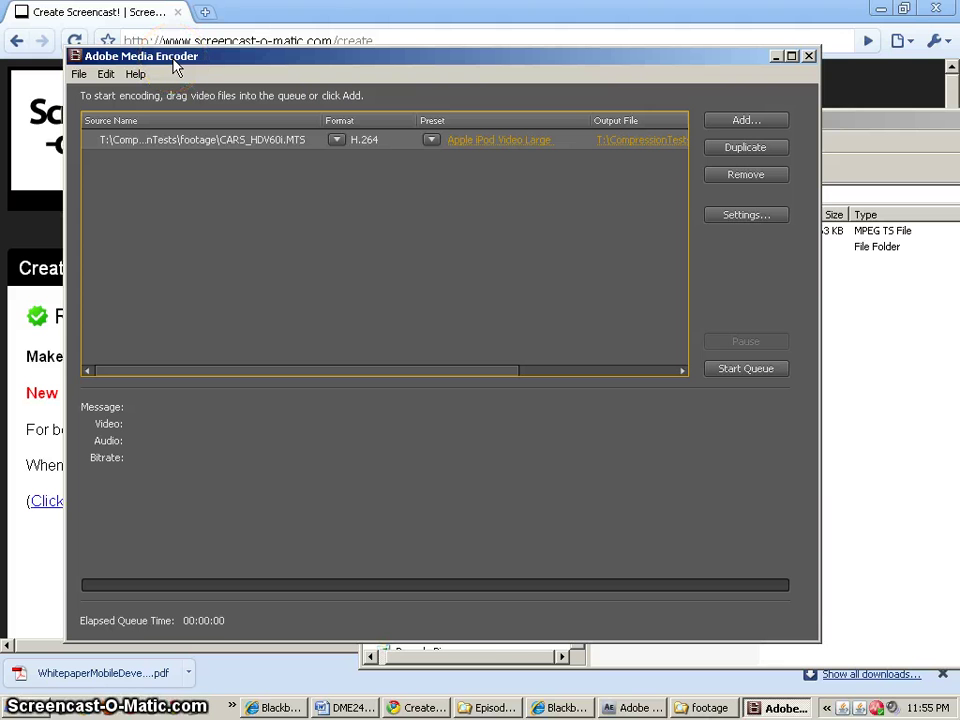
click(901, 312)
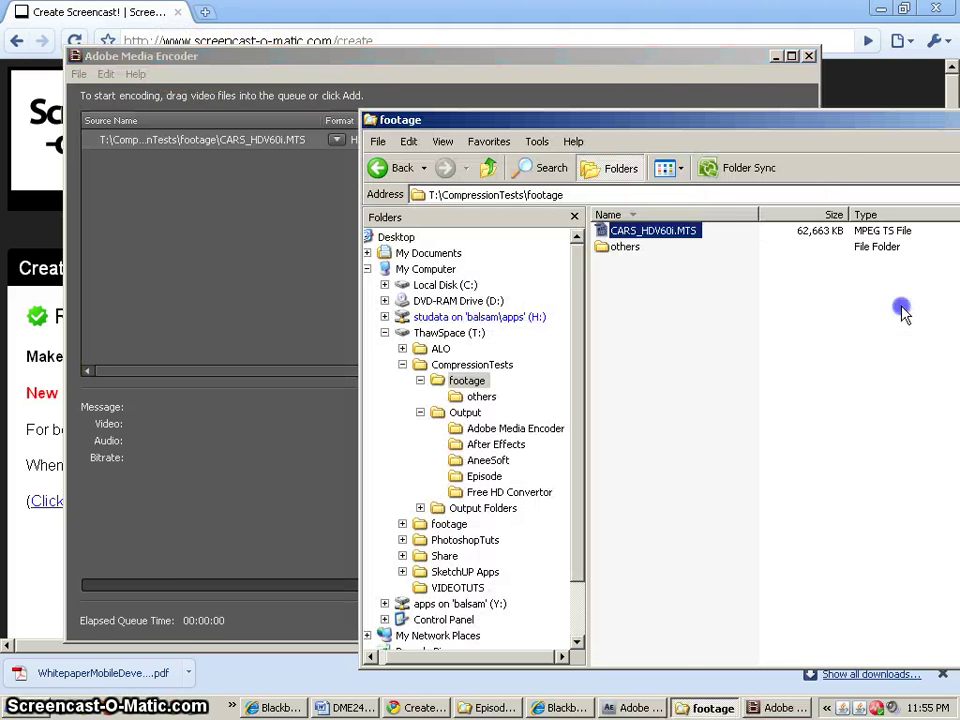
double_click(624, 247)
drag(722, 315, 258, 232)
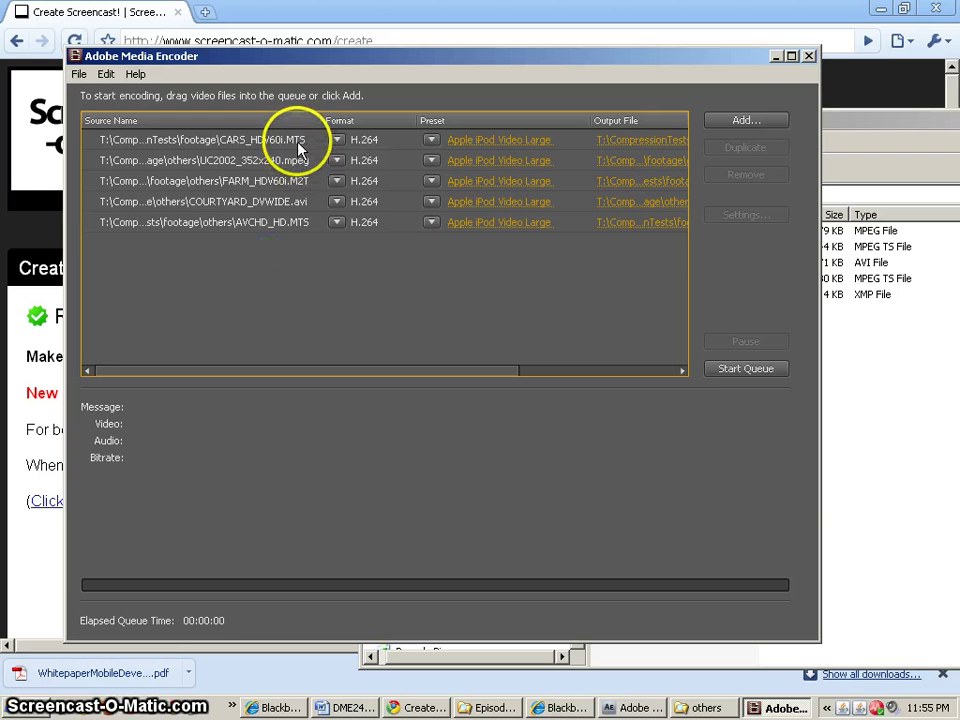
Step: Select the CARS, FARM, COURTYARD, AVCHD_HD.MTS and UC2002_352x240.mpeg jobs in the queue
click(298, 148)
click(300, 183)
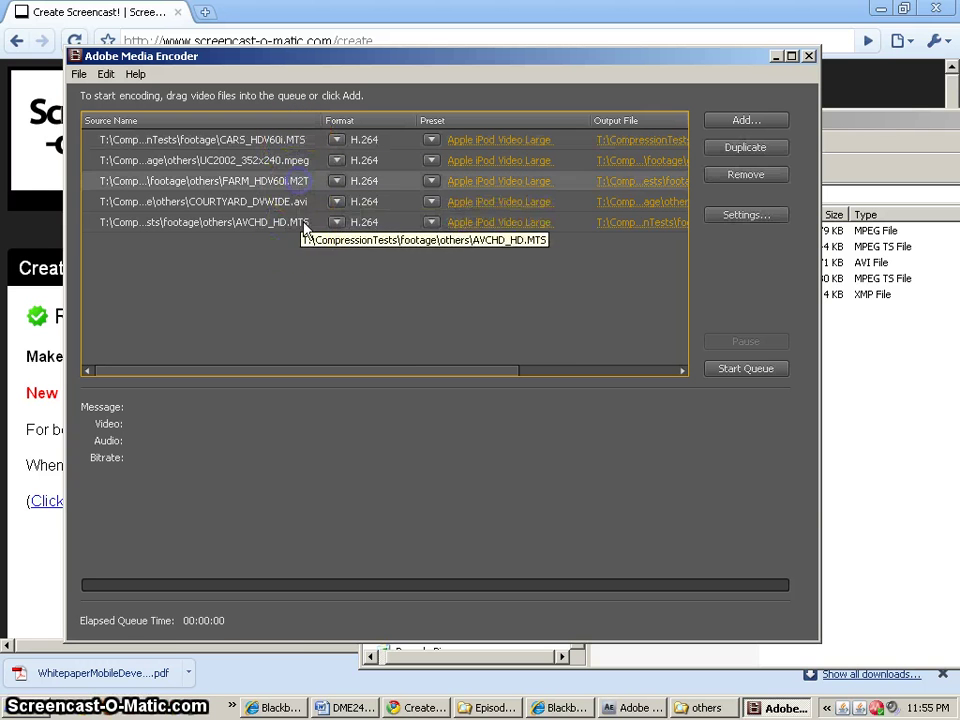
click(300, 206)
click(300, 228)
click(235, 230)
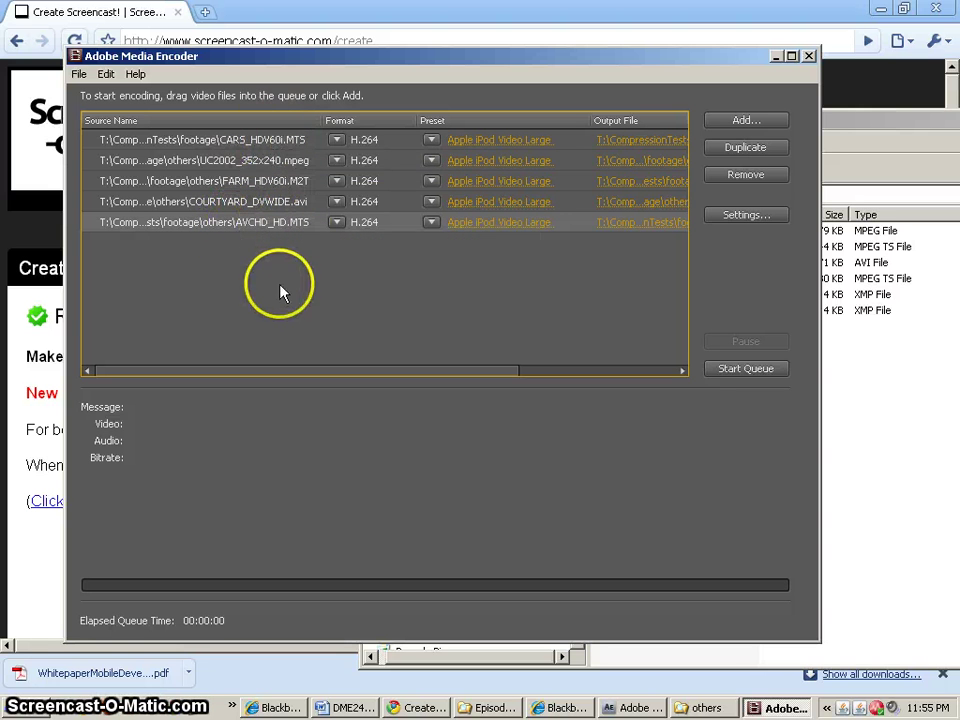
click(300, 160)
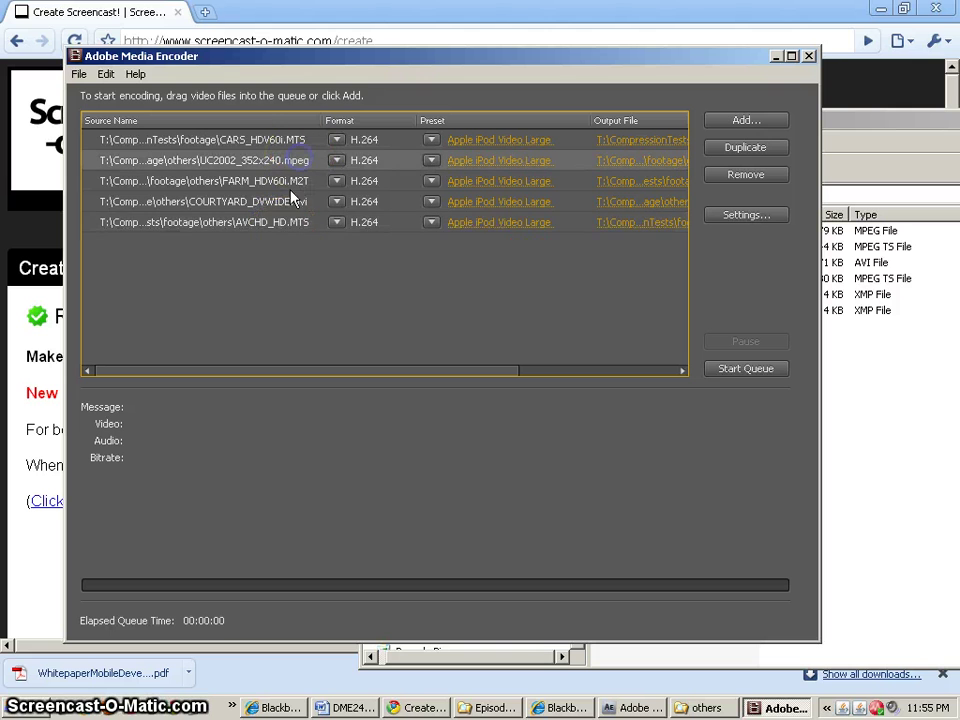
Step: Delete the four others jobs, confirming removal so only the CARS job remains
shift+click(282, 228)
key(Delete)
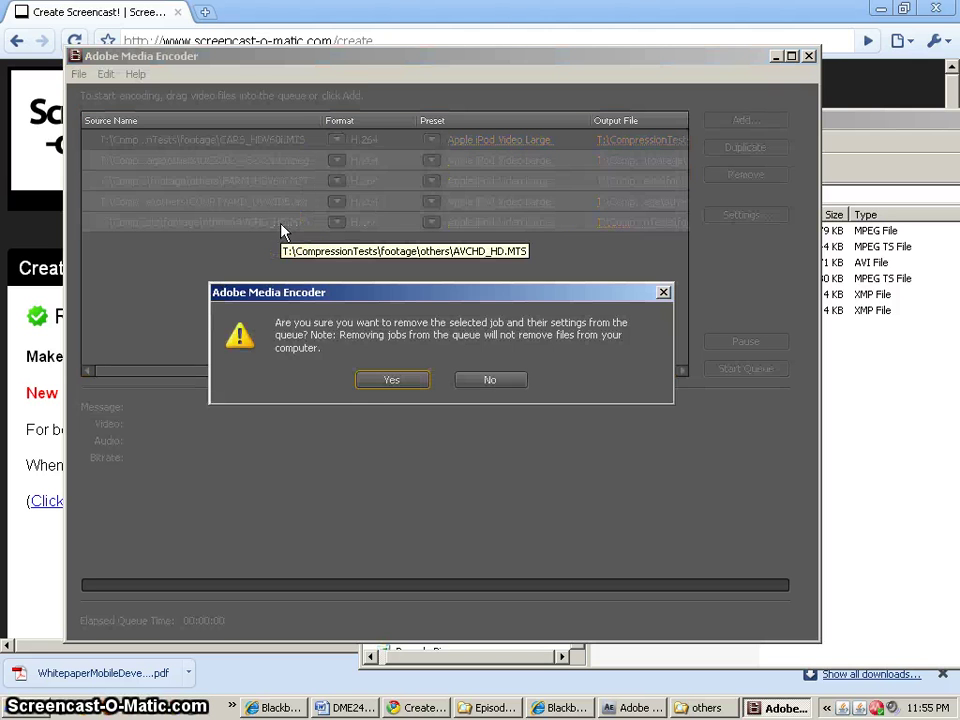
click(391, 380)
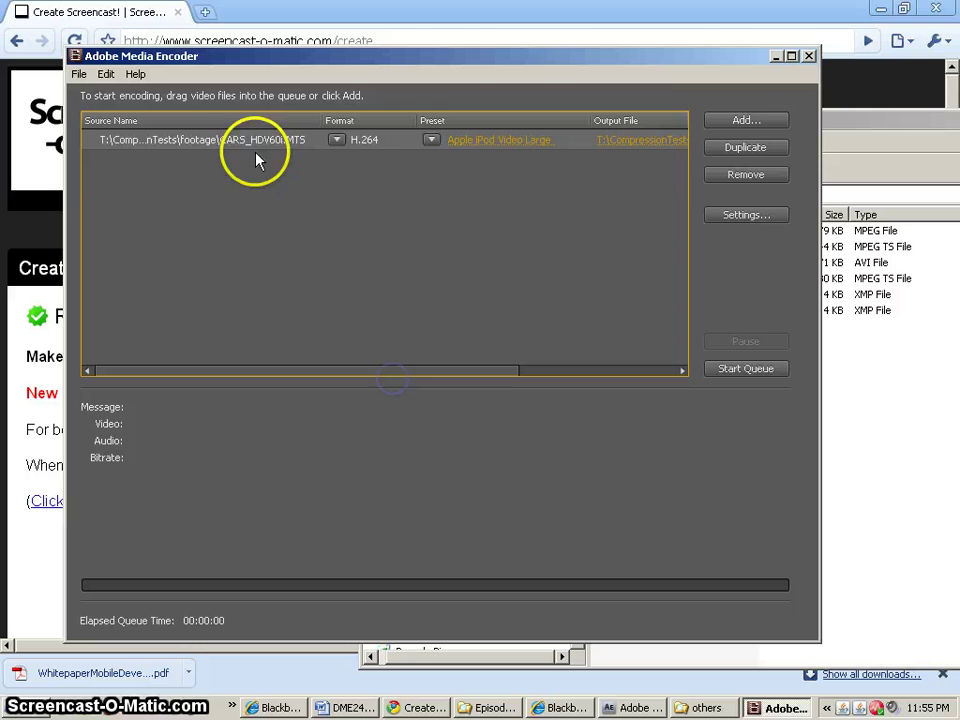
click(296, 289)
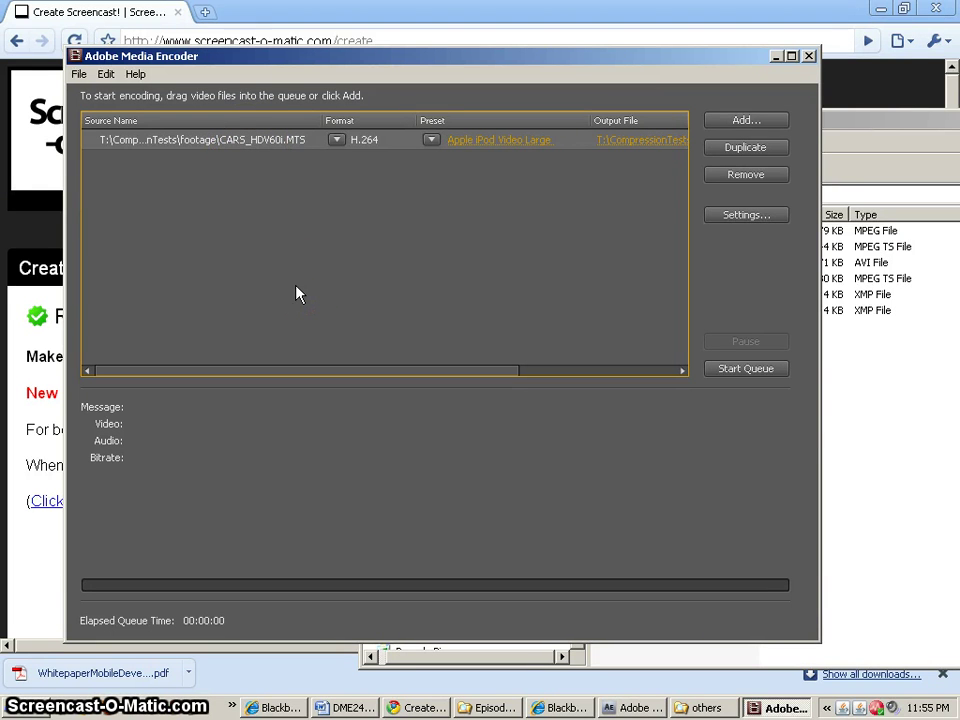
click(318, 286)
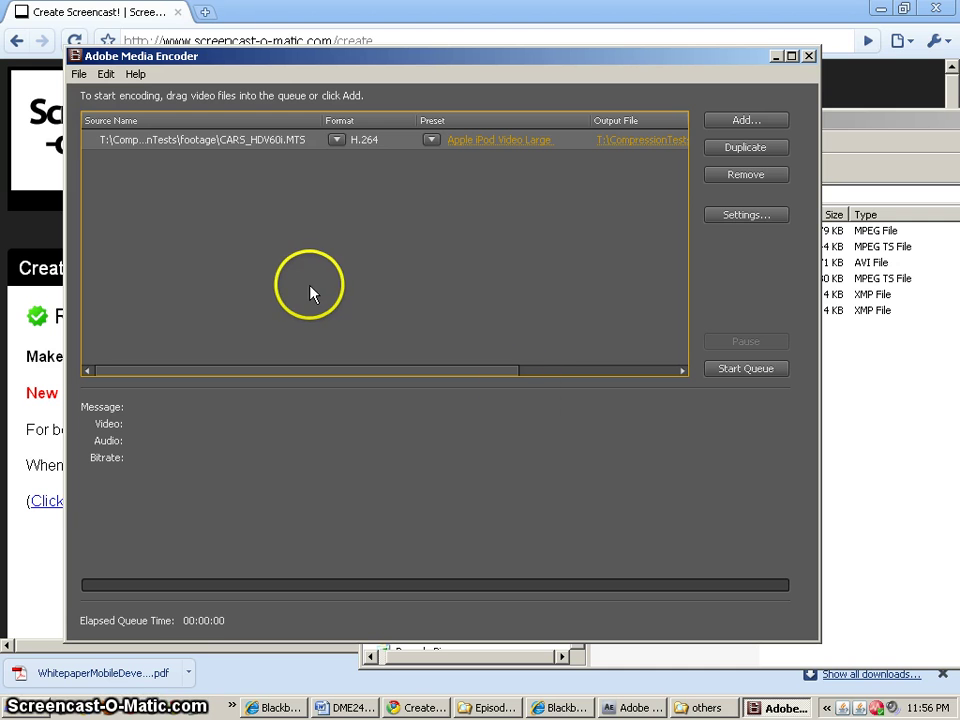
key(alt+Tab)
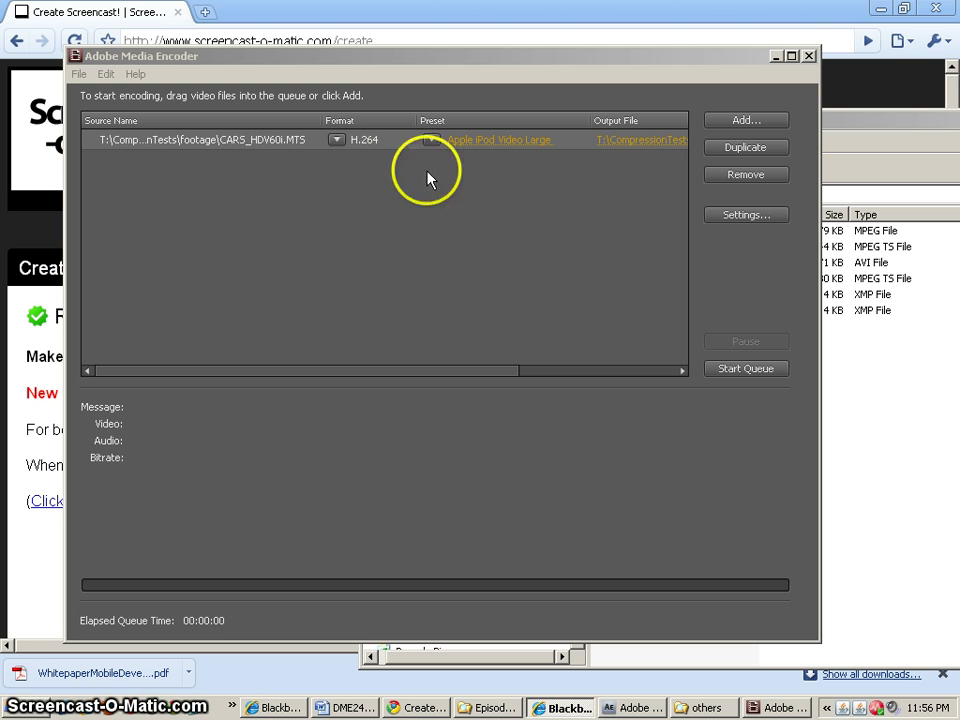
Step: Set the CARS job to MPEG2-DVD with the NTSC Widescreen High Quality preset and open its export settings
click(337, 141)
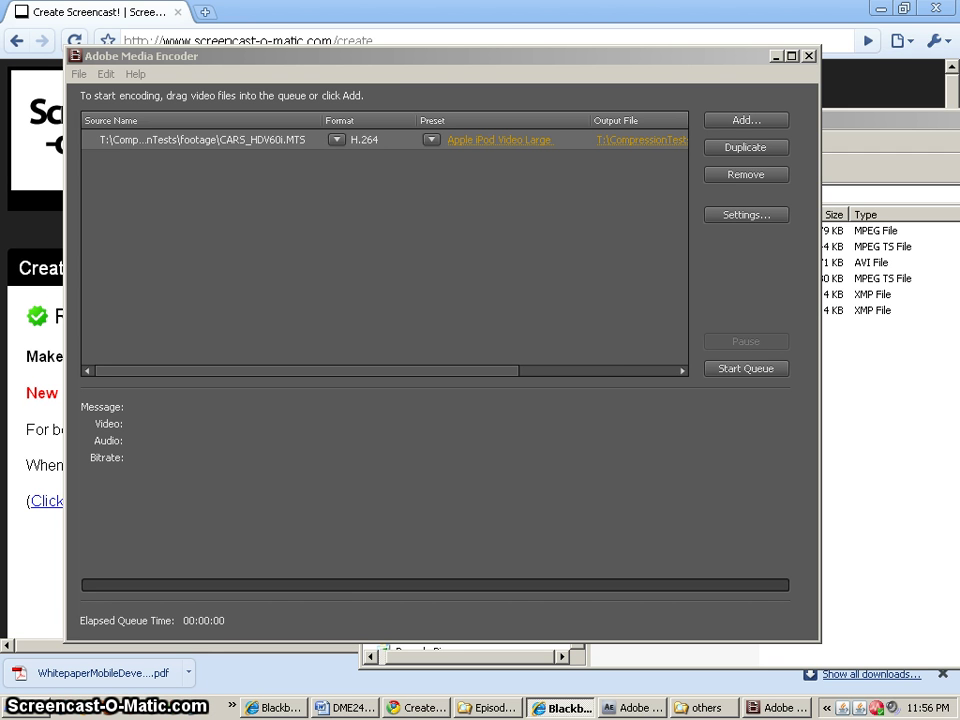
click(277, 144)
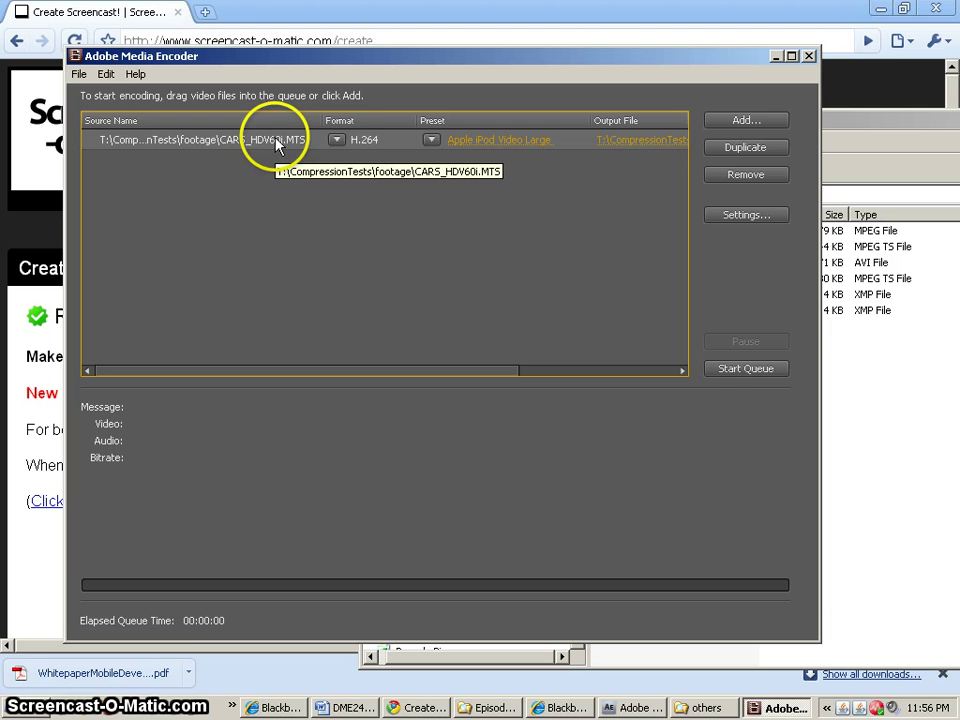
click(336, 142)
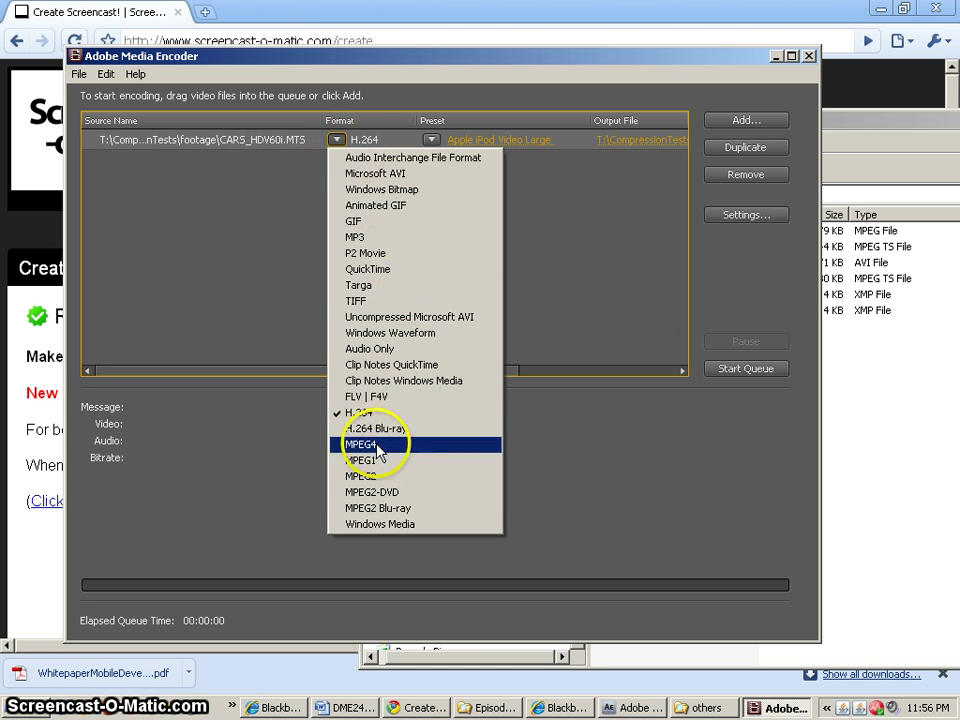
click(376, 494)
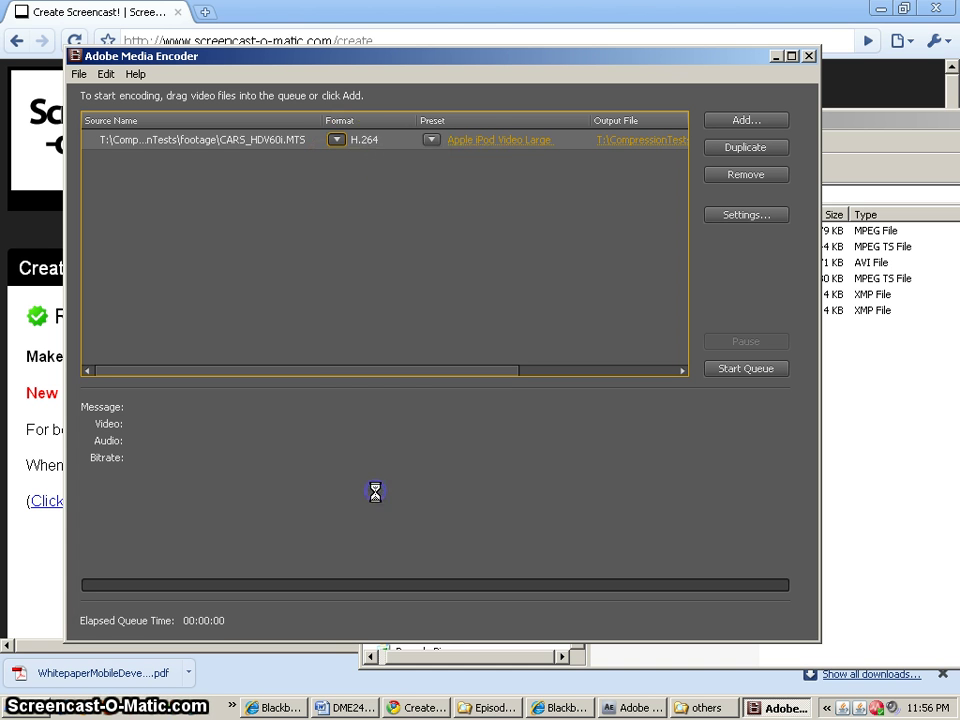
click(432, 141)
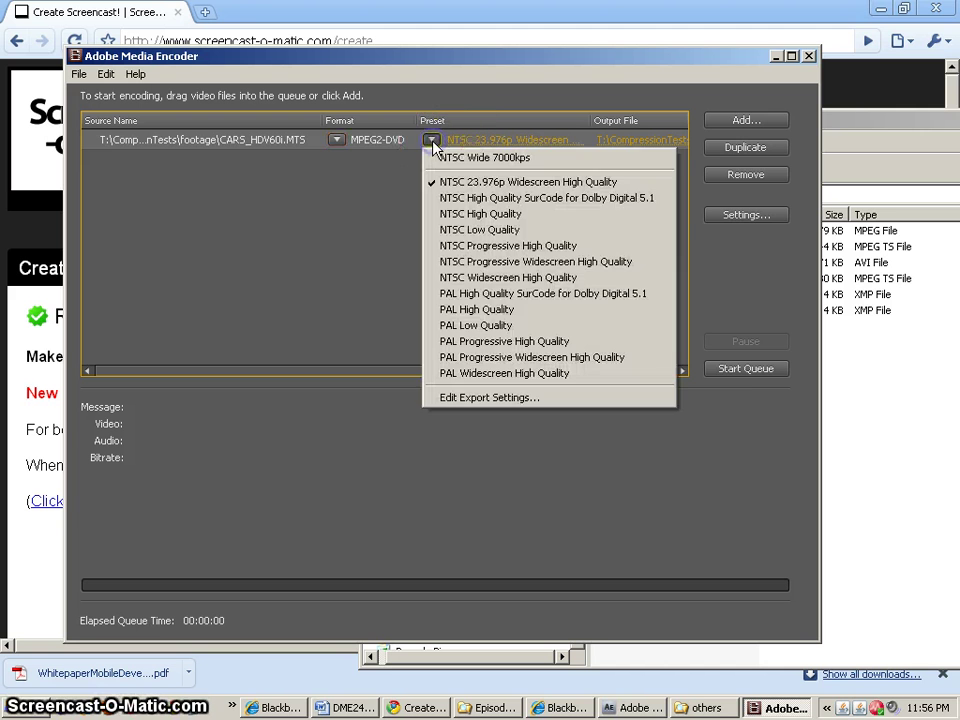
click(465, 281)
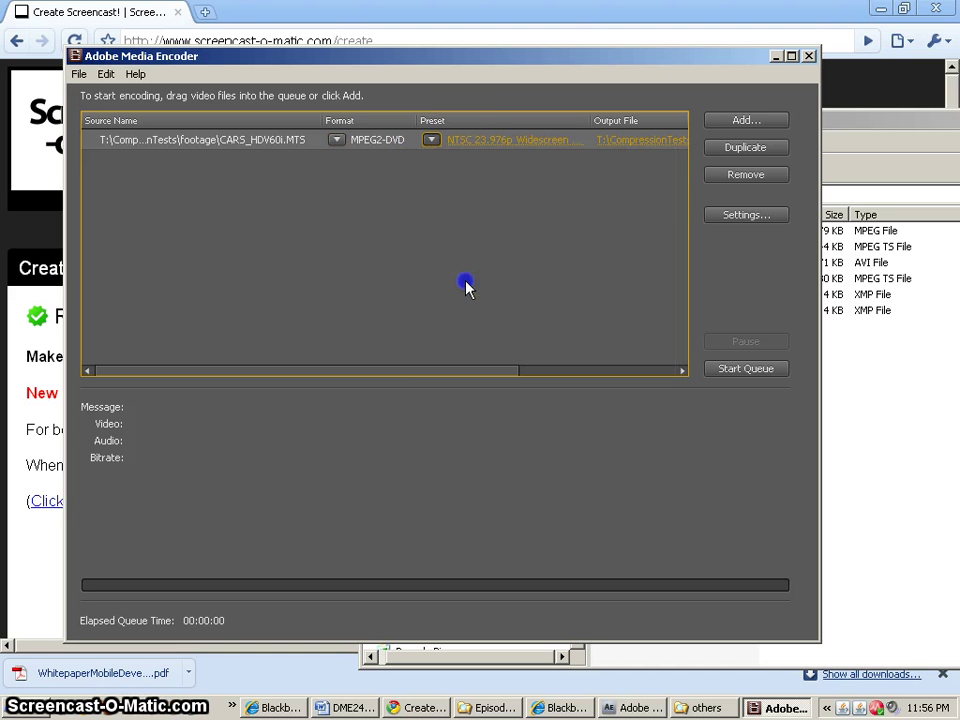
click(495, 144)
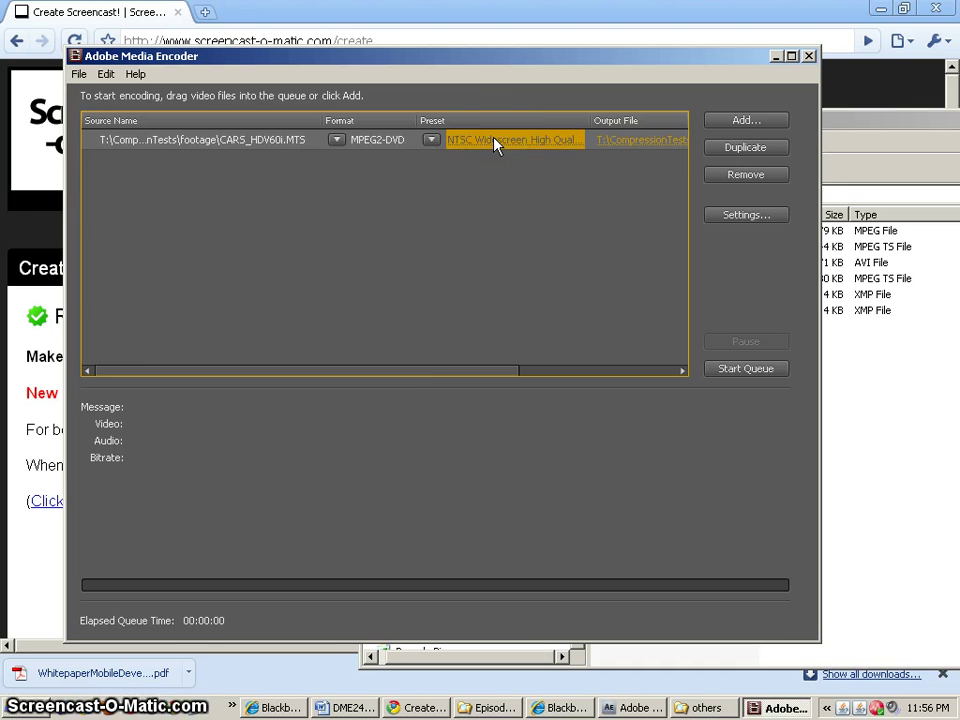
click(470, 145)
Step: Move the playhead and set the export out point at 00;00;15;00
click(145, 76)
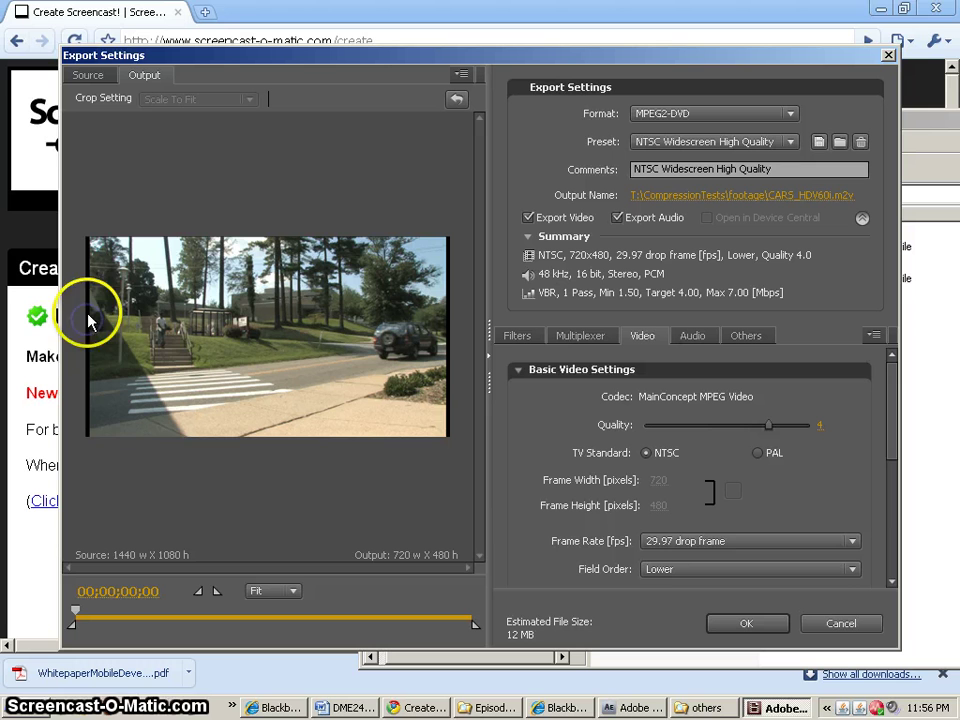
click(255, 328)
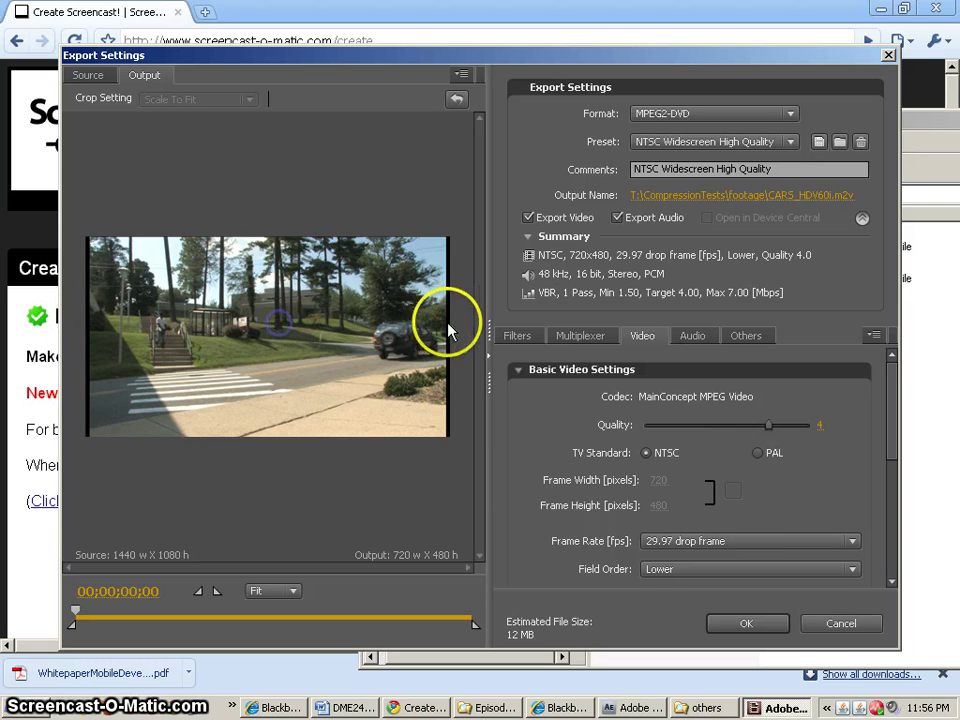
click(386, 330)
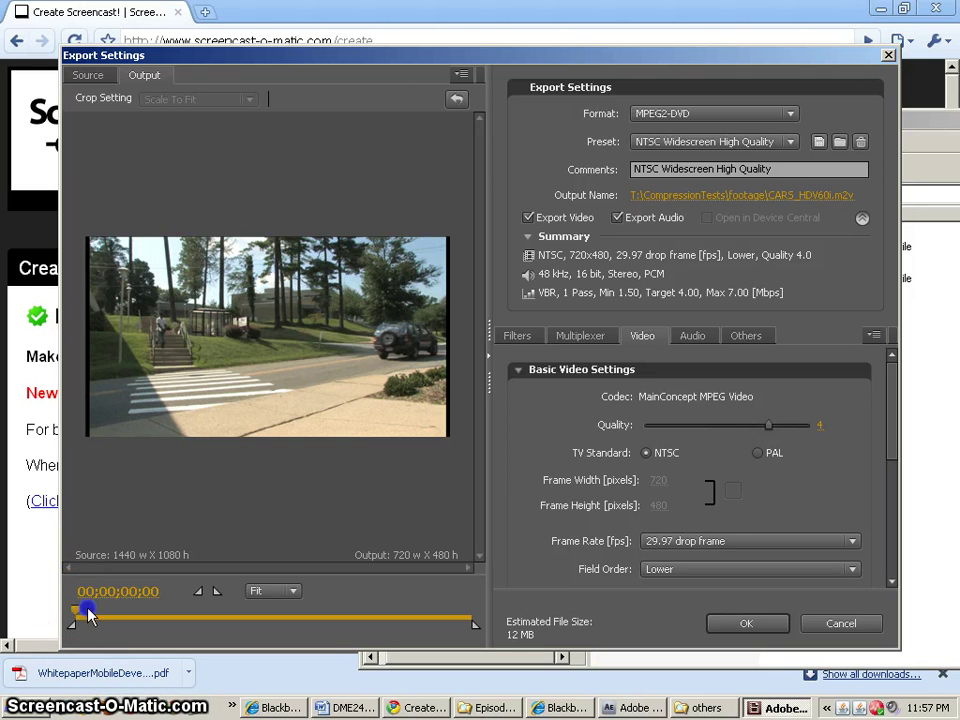
drag(76, 615, 387, 614)
click(216, 591)
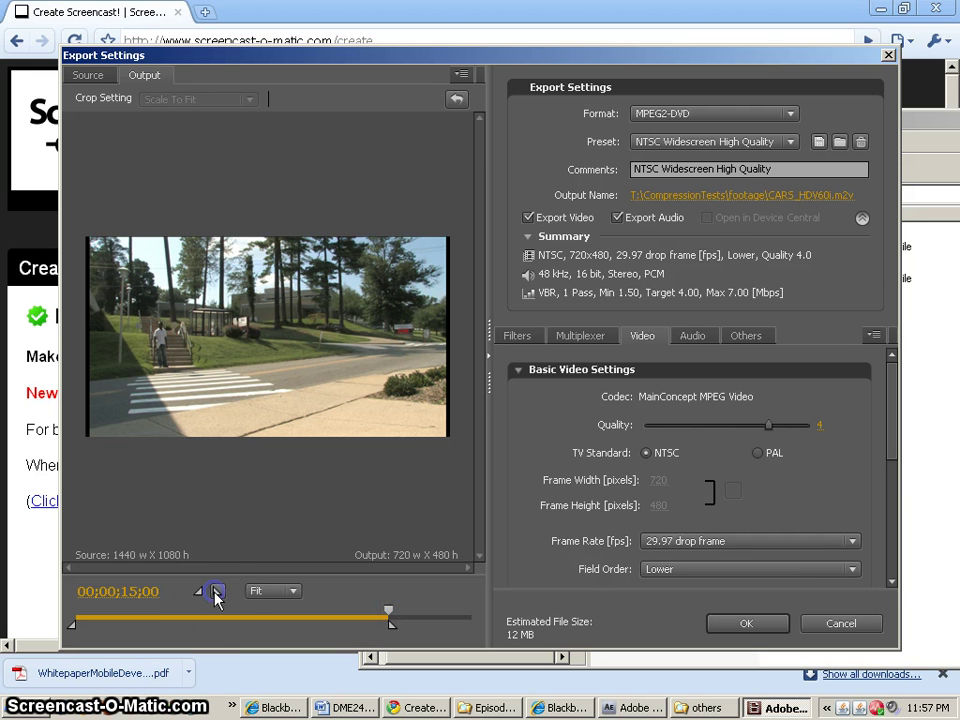
click(87, 75)
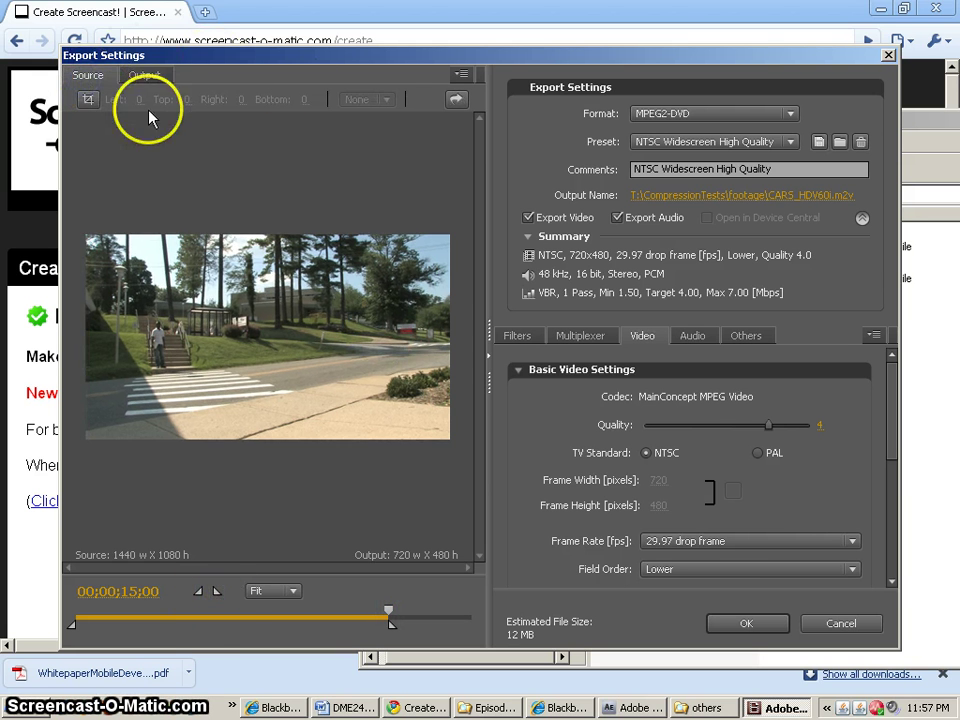
Step: Crop the source video 15 pixels at top and bottom and check the output preview
click(89, 101)
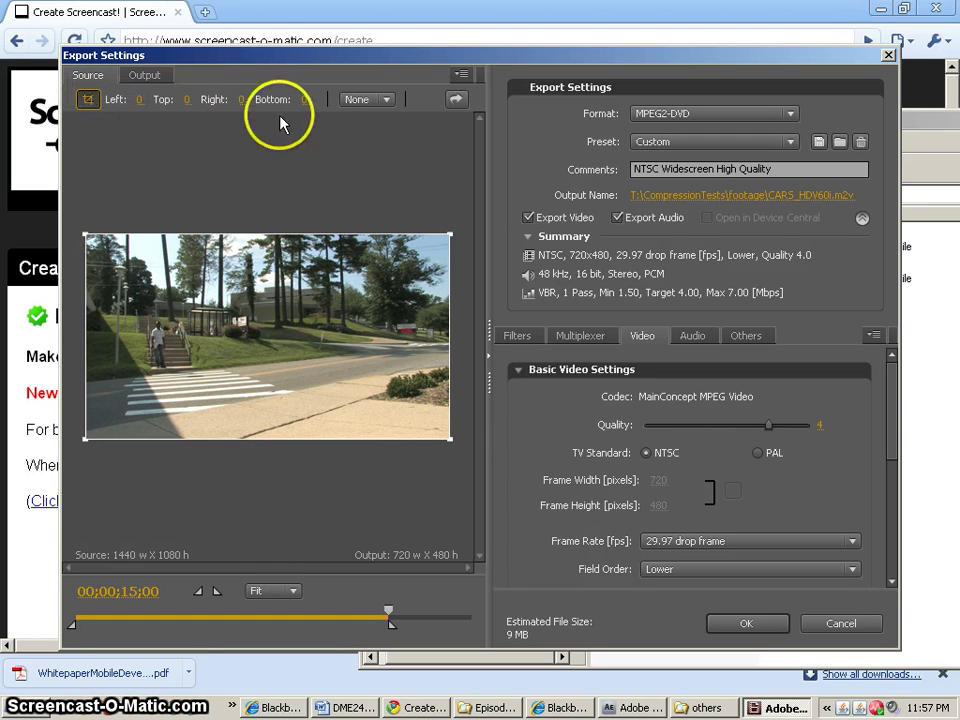
click(184, 99)
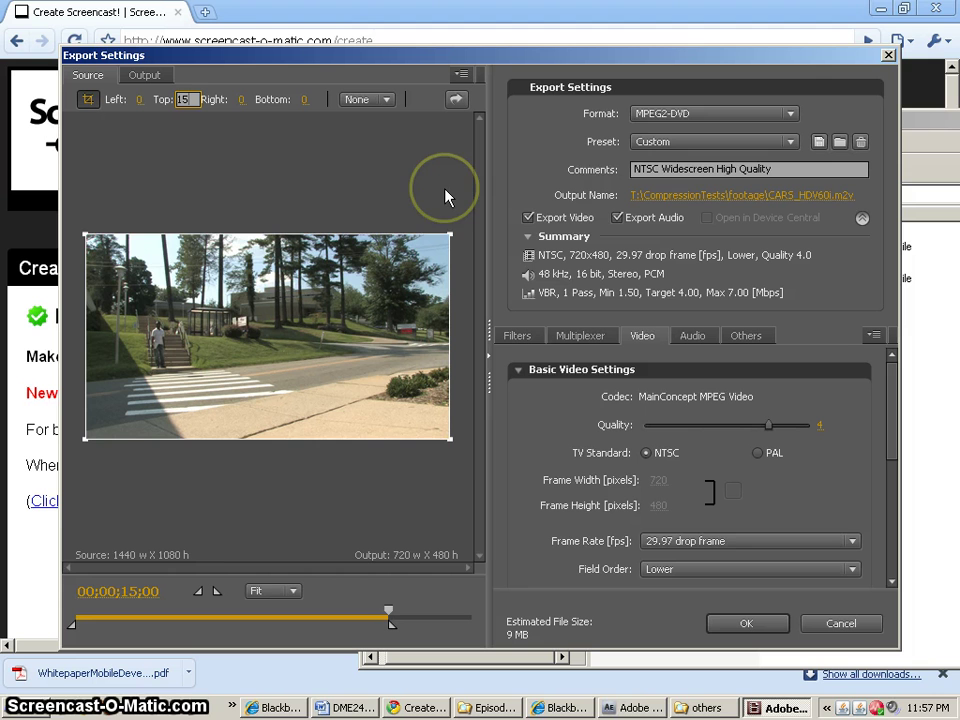
click(303, 99)
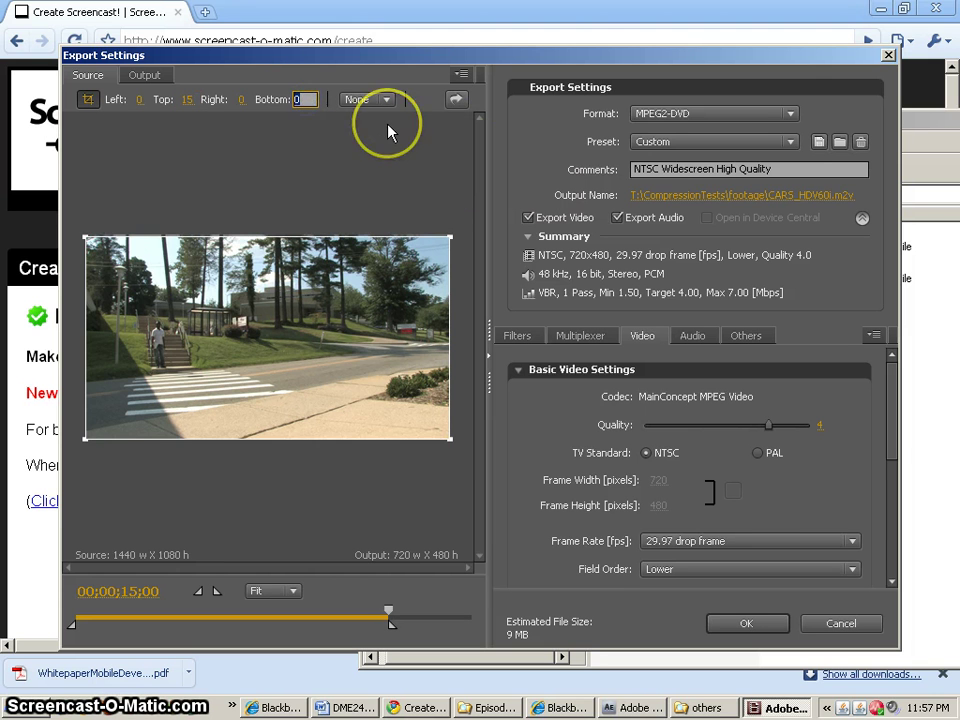
text(15)
click(357, 192)
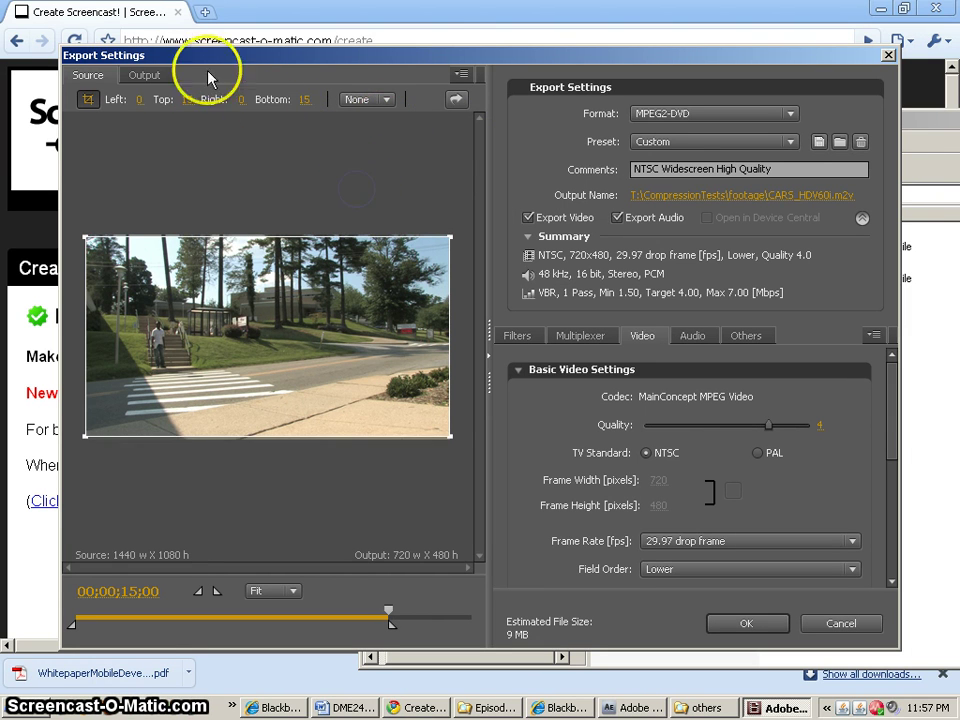
click(146, 76)
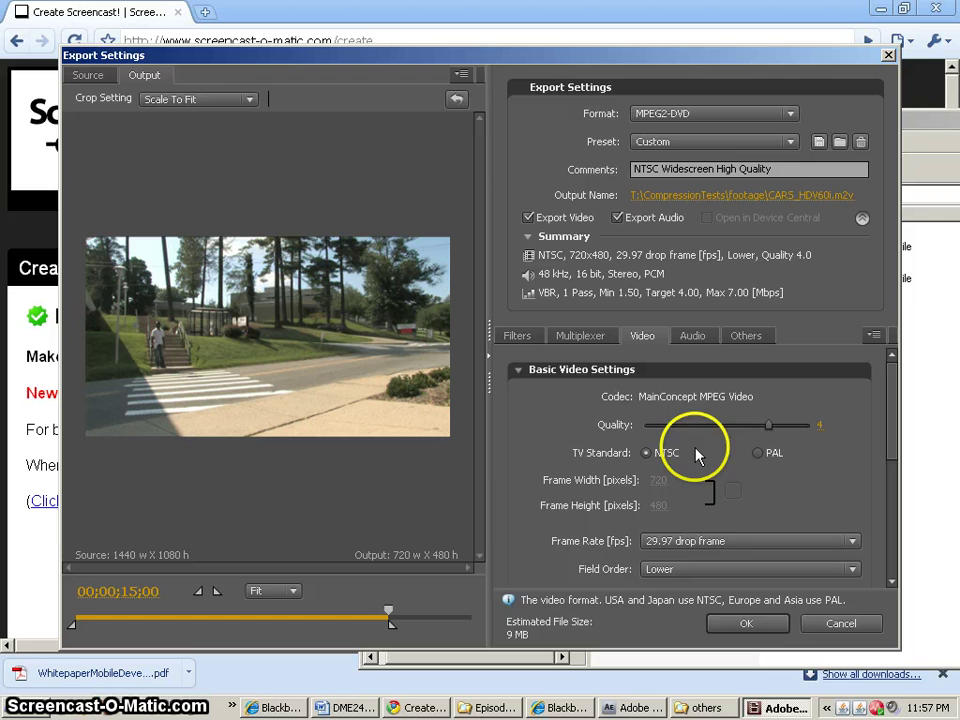
click(88, 76)
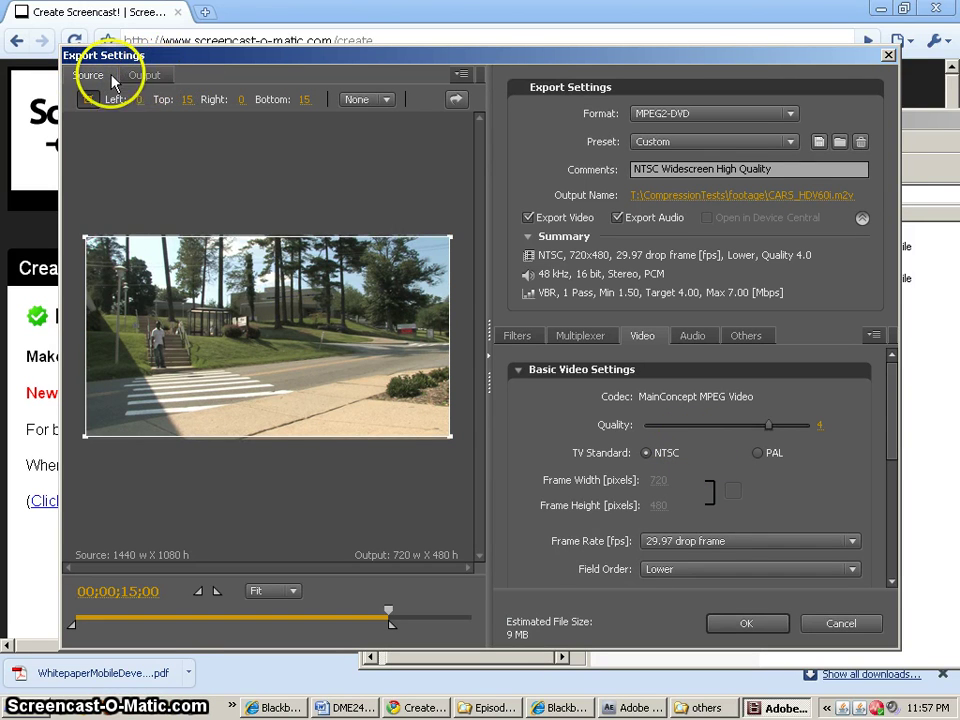
click(143, 75)
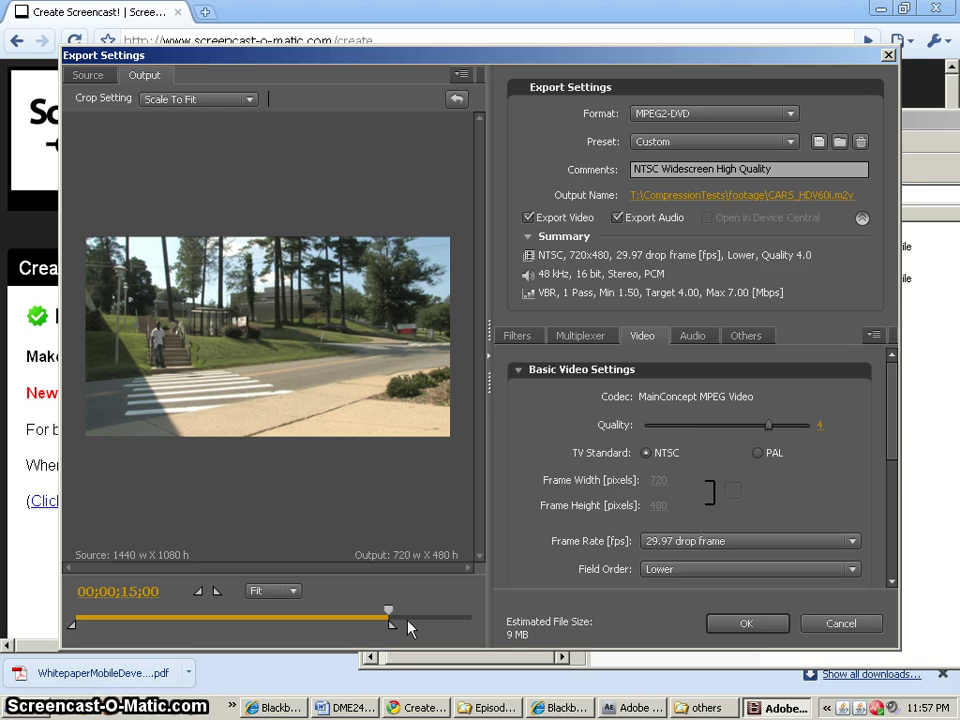
drag(894, 437, 880, 537)
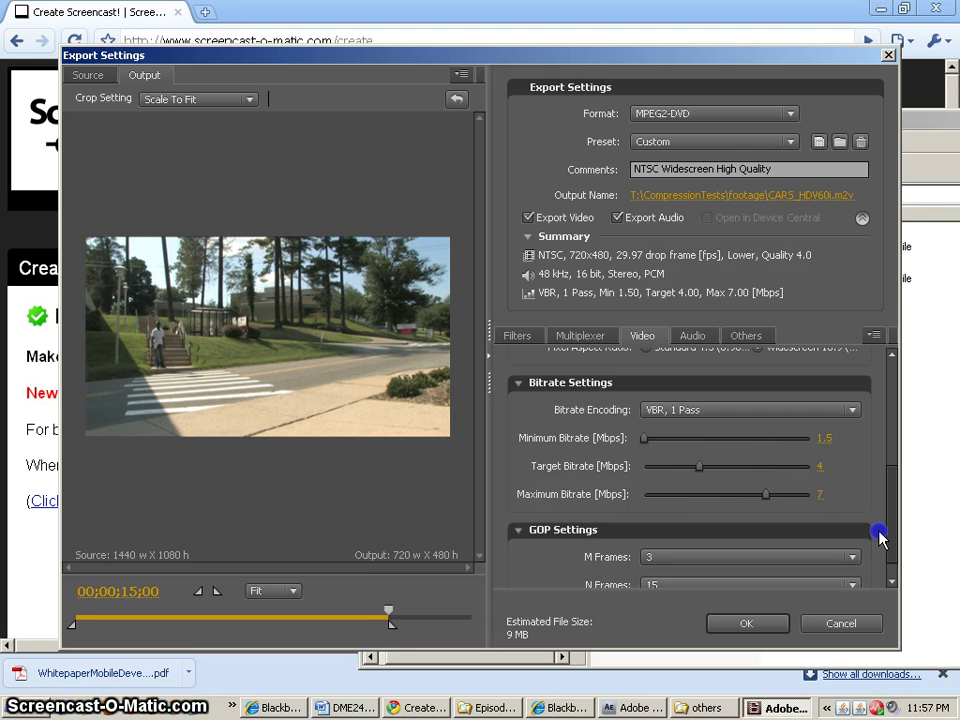
Step: Set the multiplexer to DVD
drag(887, 482, 887, 422)
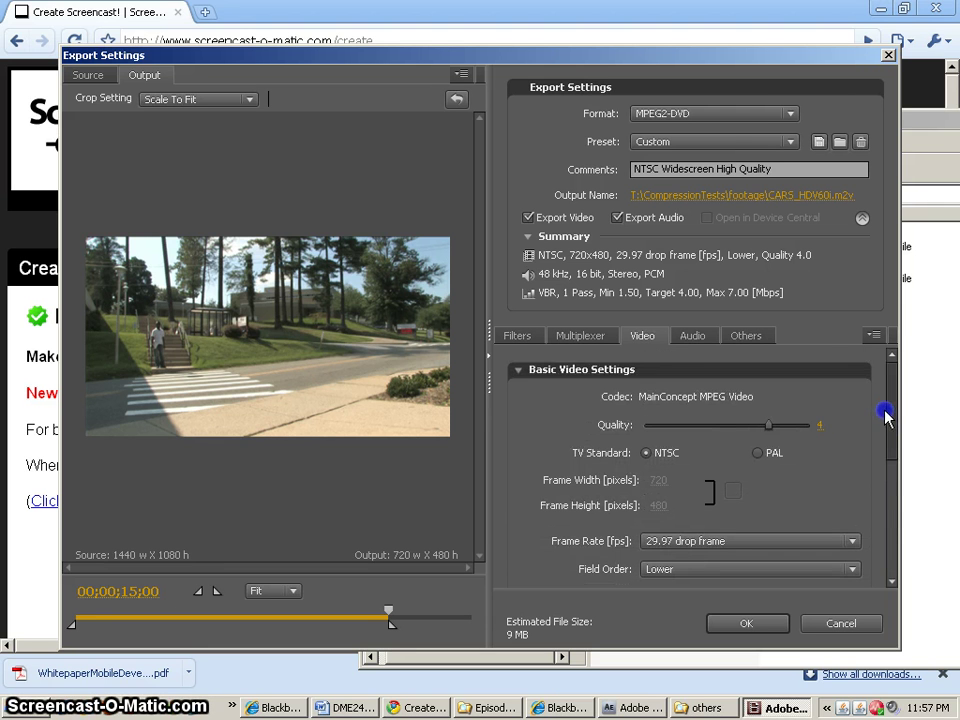
click(596, 336)
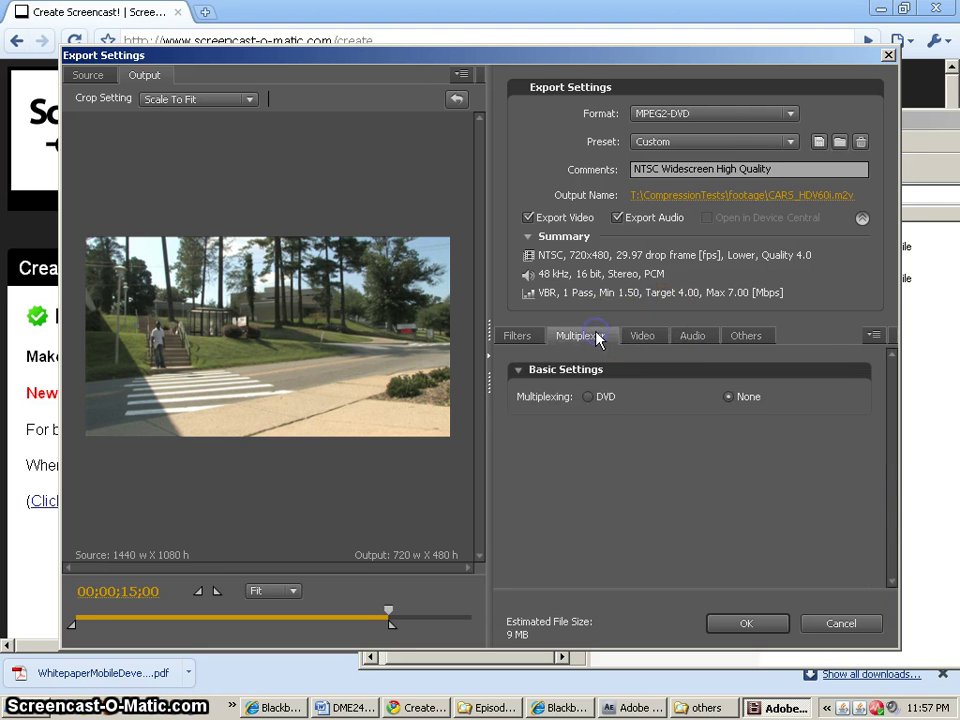
click(587, 397)
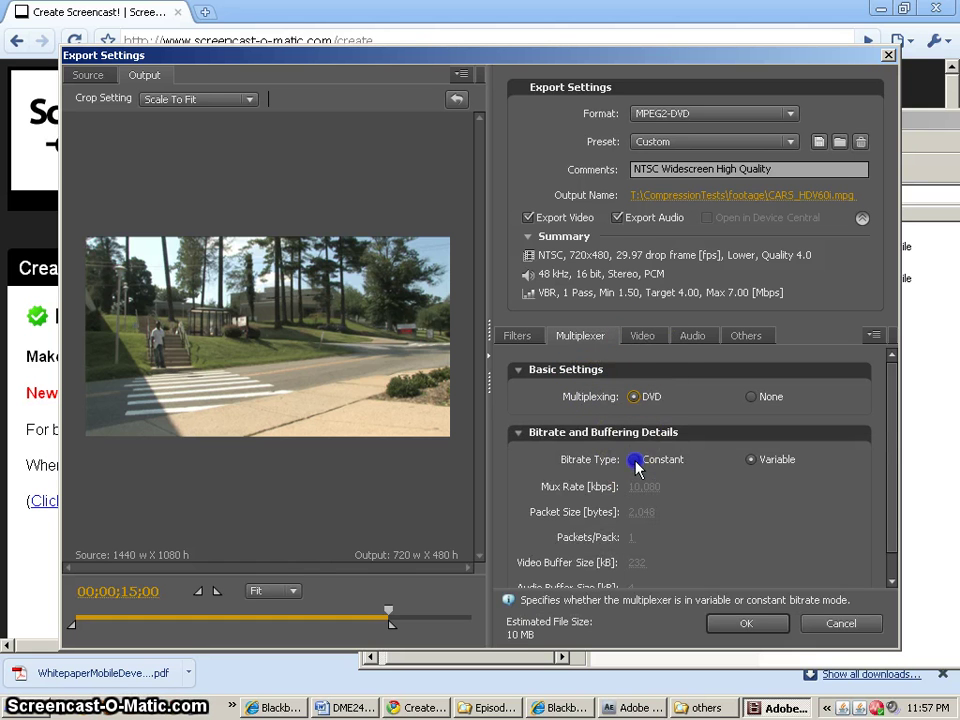
click(642, 336)
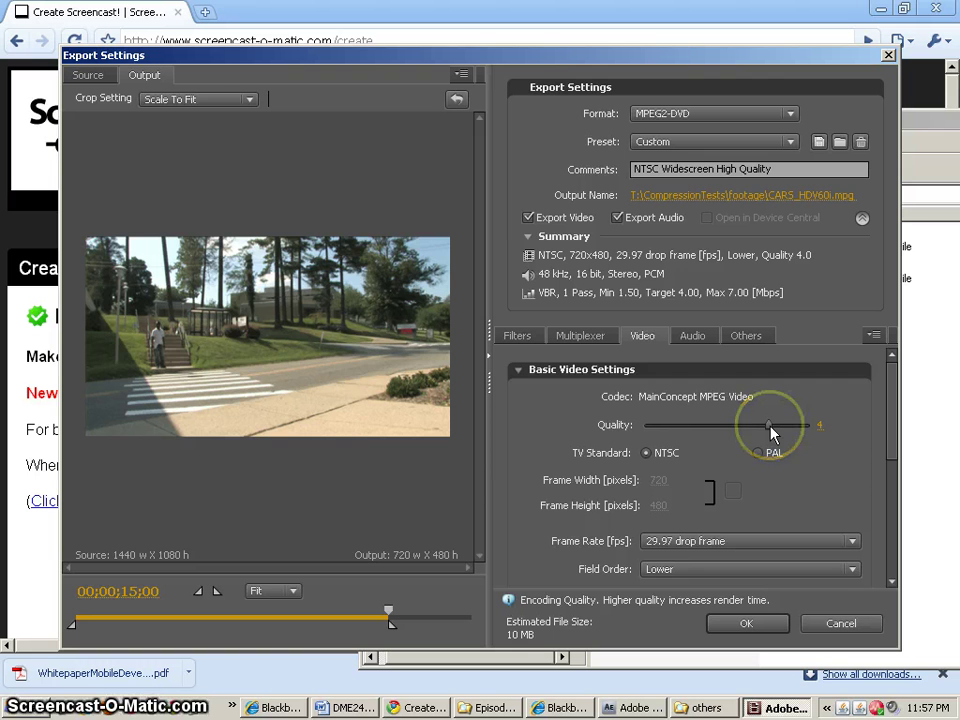
Step: Switch video bitrate to CBR at 7 Mbps, check the PCM audio, and accept the settings
drag(771, 432, 879, 519)
click(658, 470)
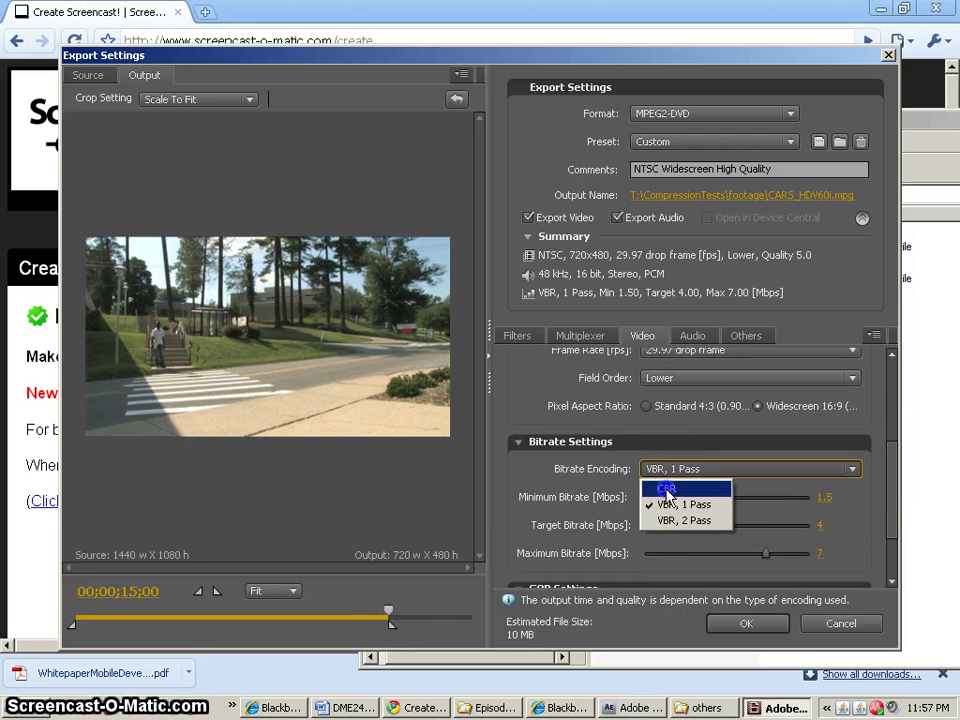
click(667, 490)
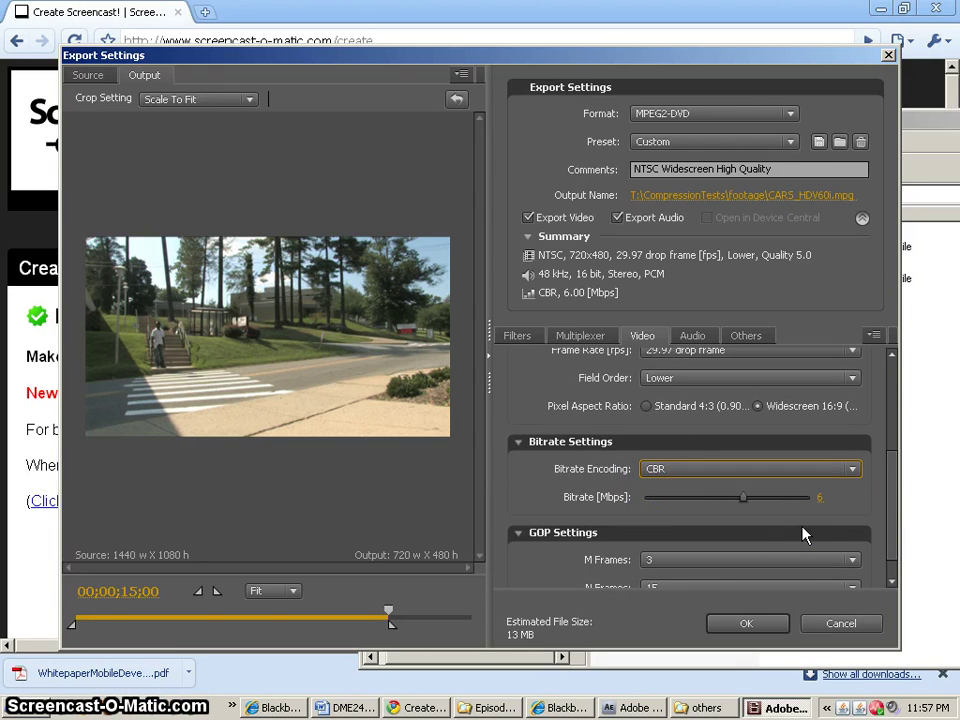
drag(893, 456, 893, 506)
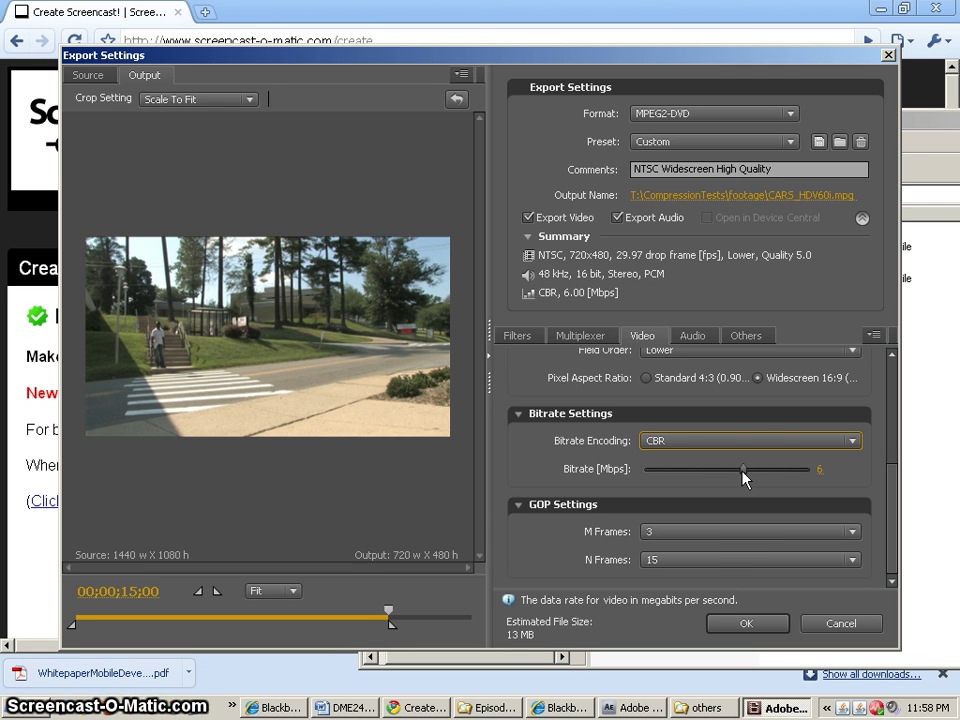
drag(744, 478, 771, 478)
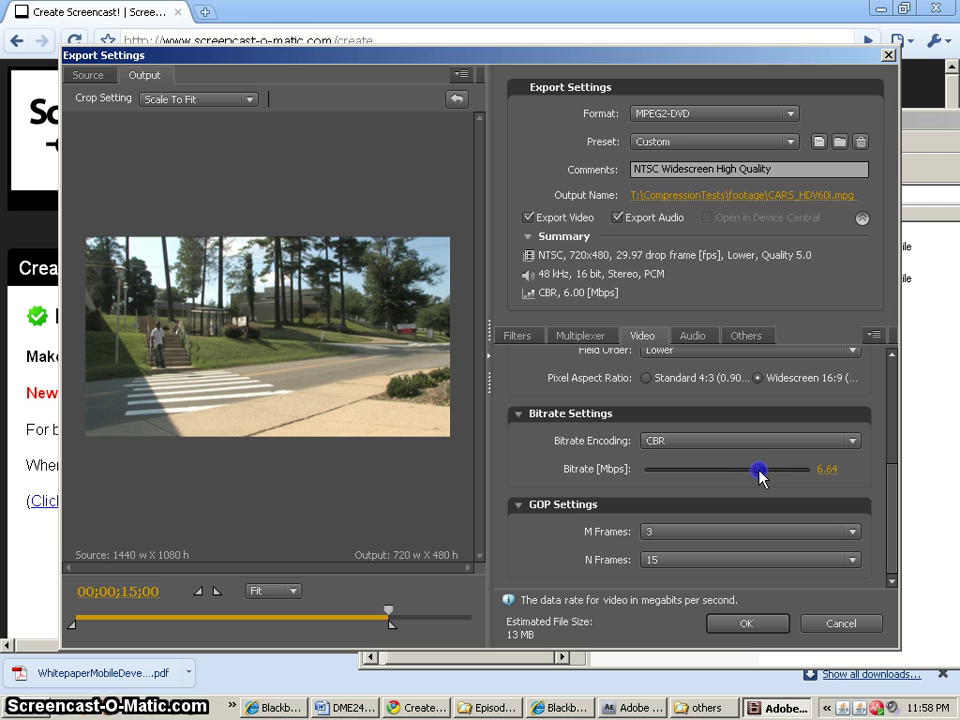
drag(760, 477, 769, 477)
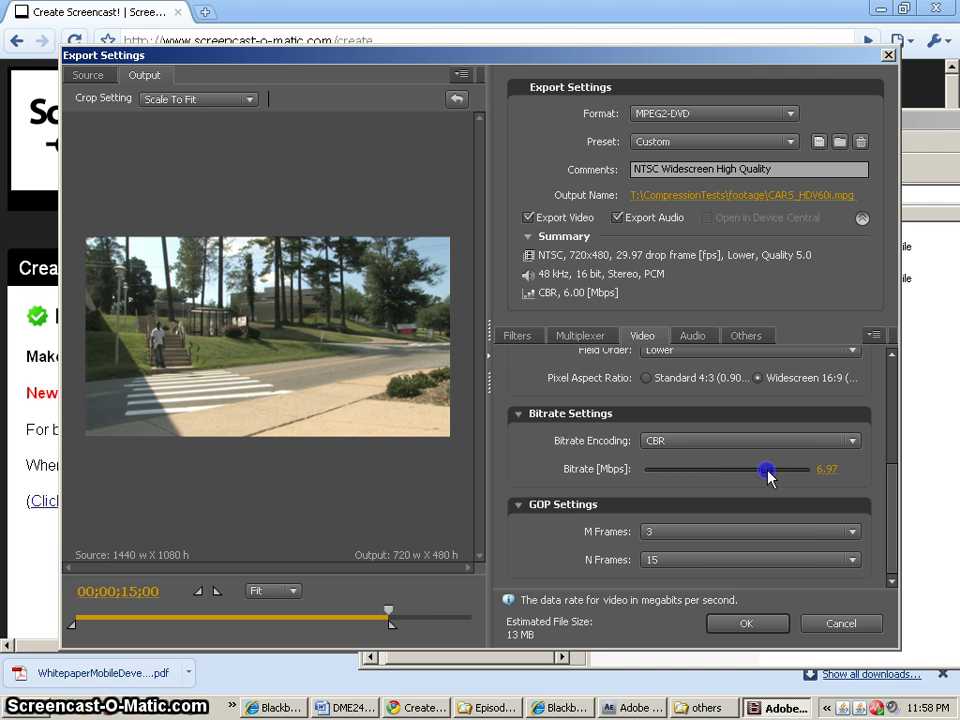
click(830, 469)
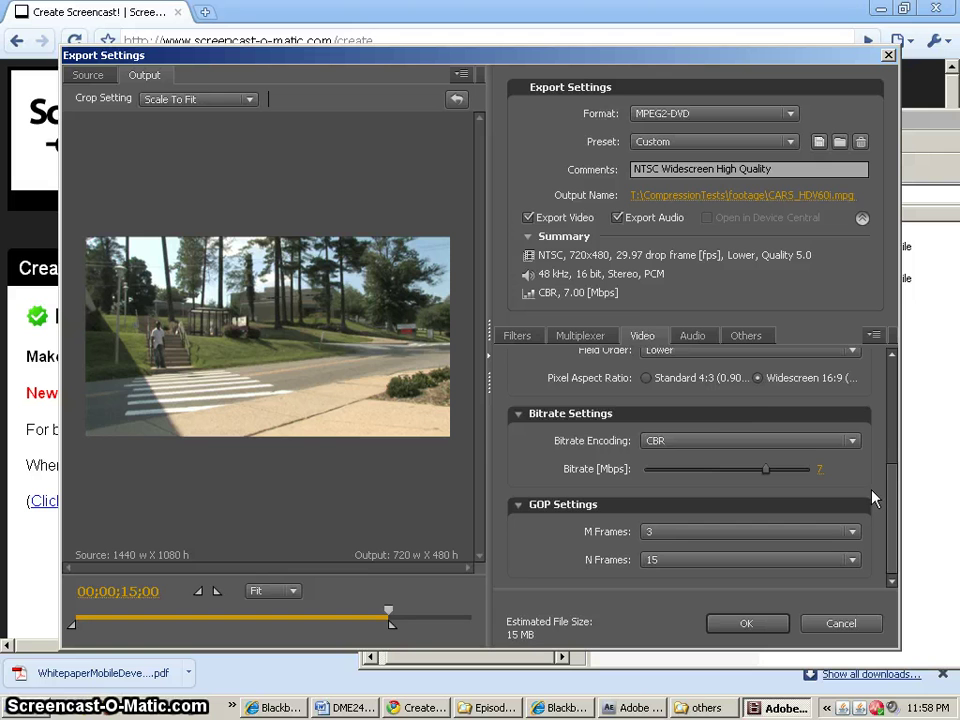
click(690, 336)
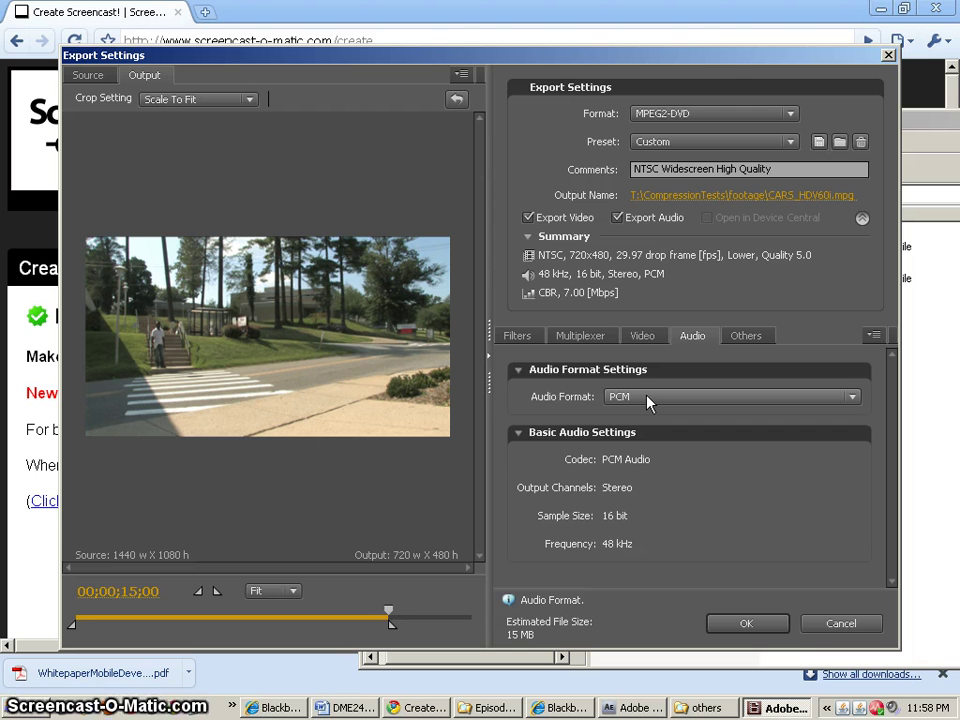
click(746, 623)
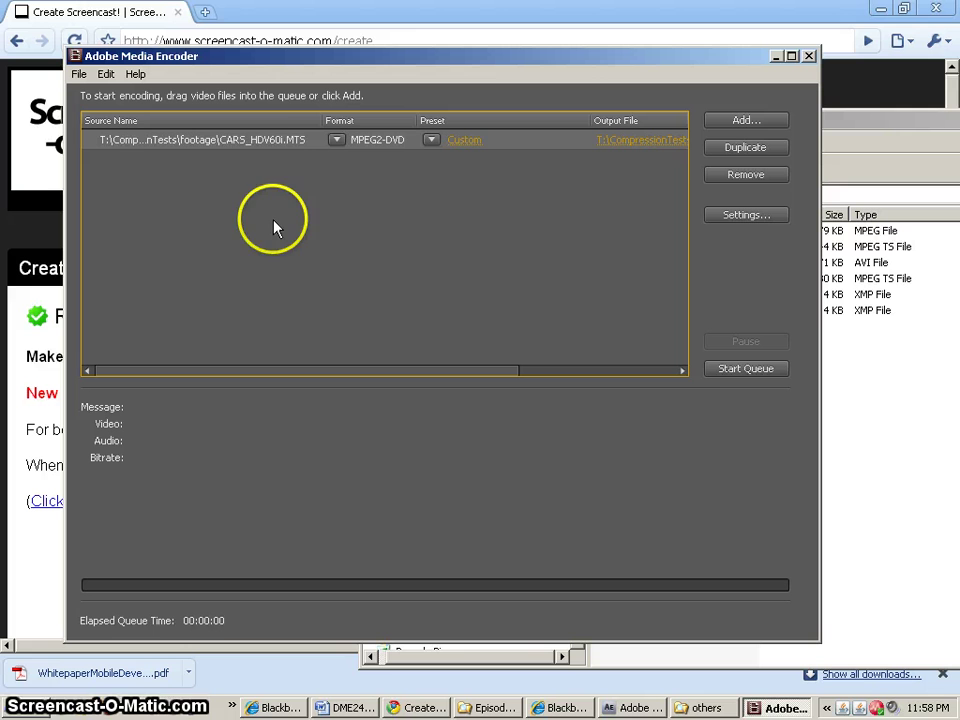
Step: Duplicate the CARS job and set the copy's format to FLV | F4V
click(752, 150)
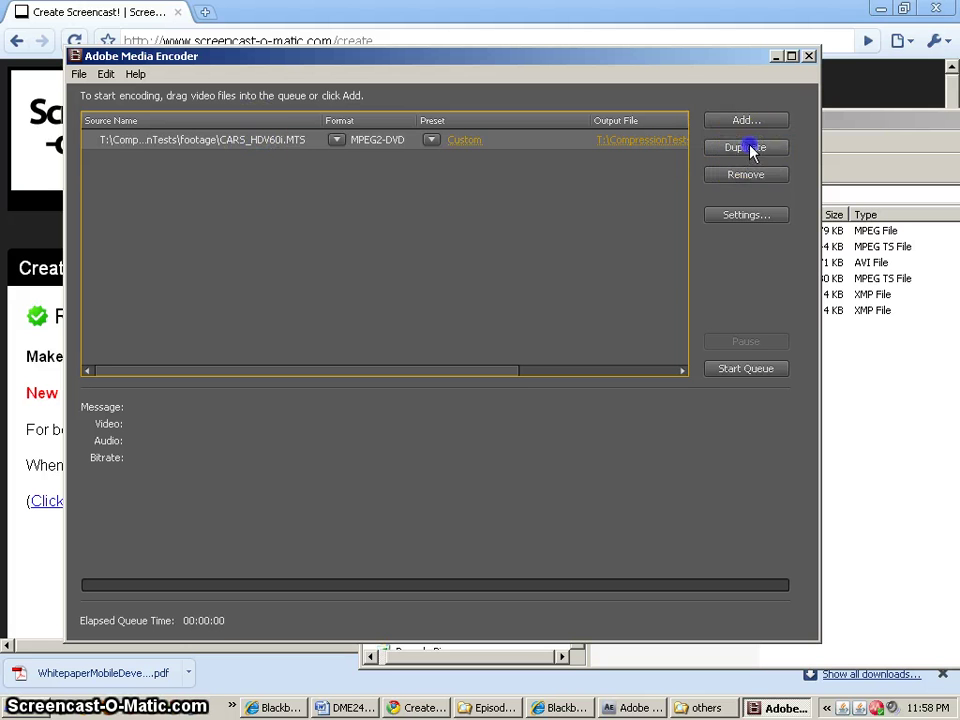
click(337, 160)
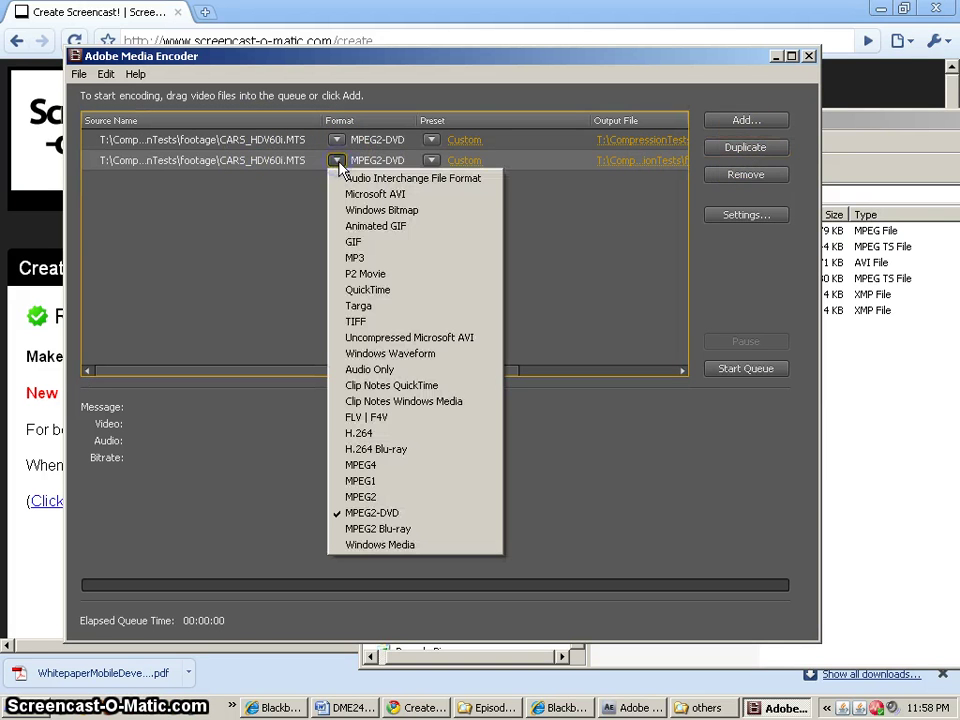
drag(340, 170, 356, 418)
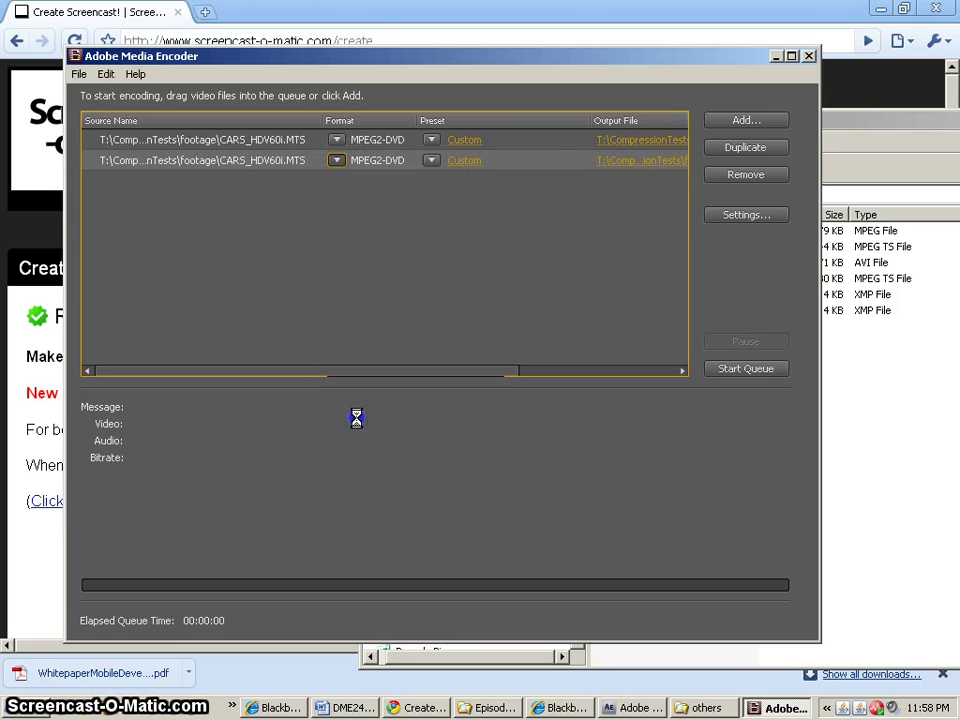
click(431, 160)
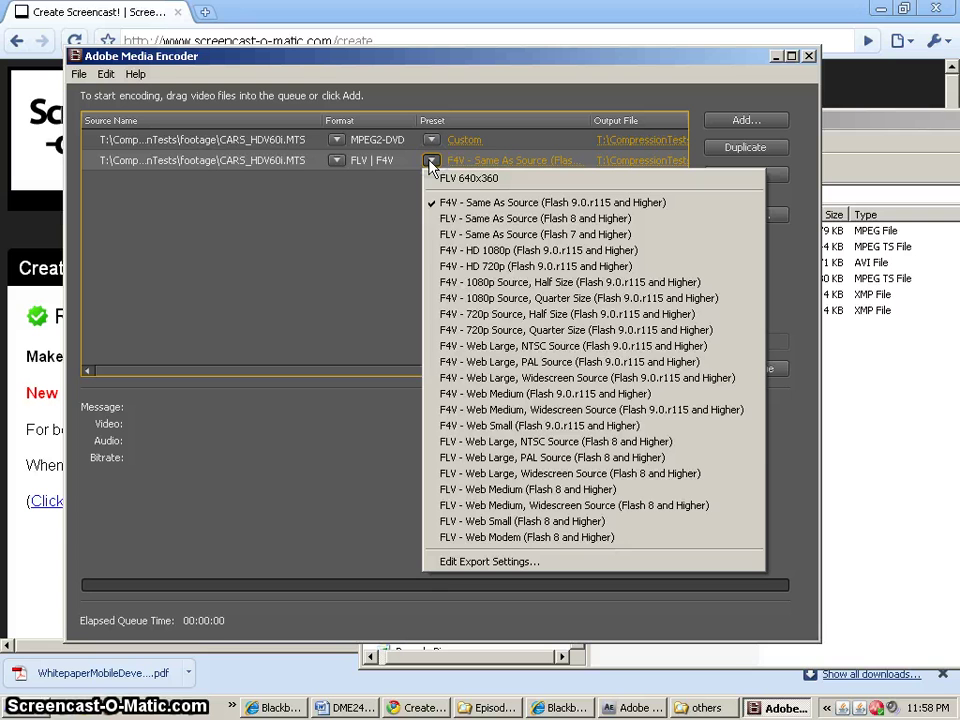
drag(431, 166, 497, 482)
Step: Apply the FLV - Web Large, Widescreen Source preset and review its On2 VP6 video settings
click(516, 165)
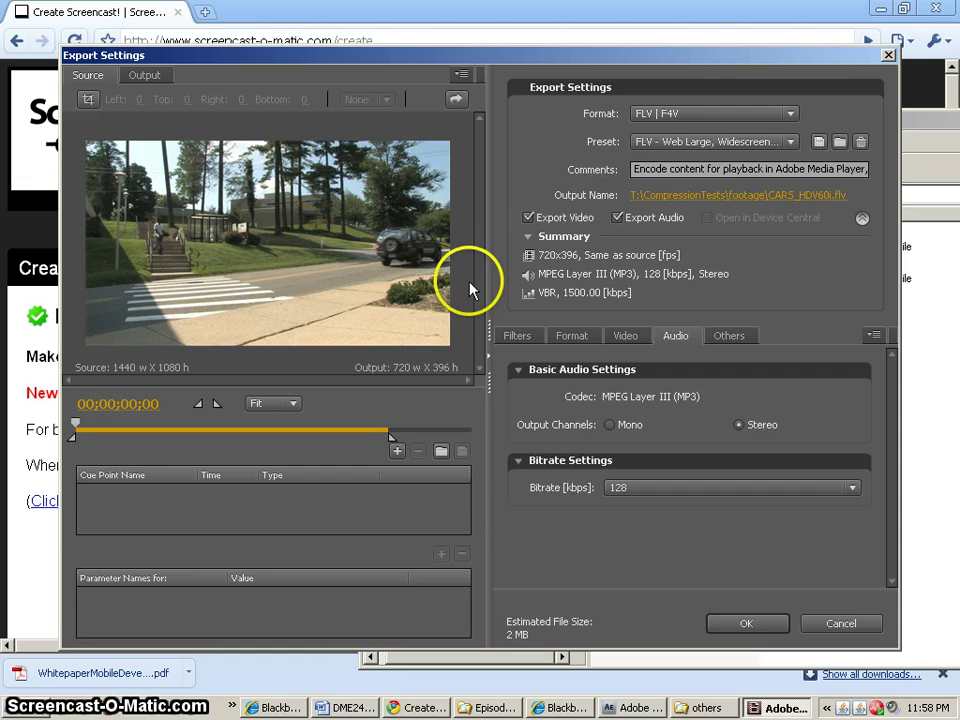
click(142, 77)
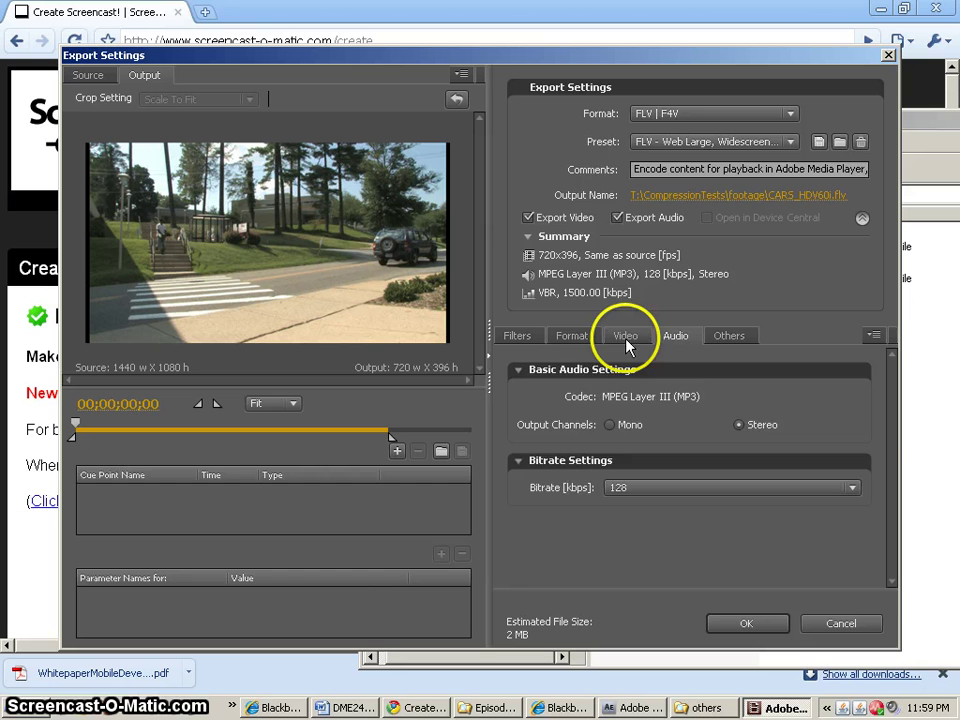
click(578, 337)
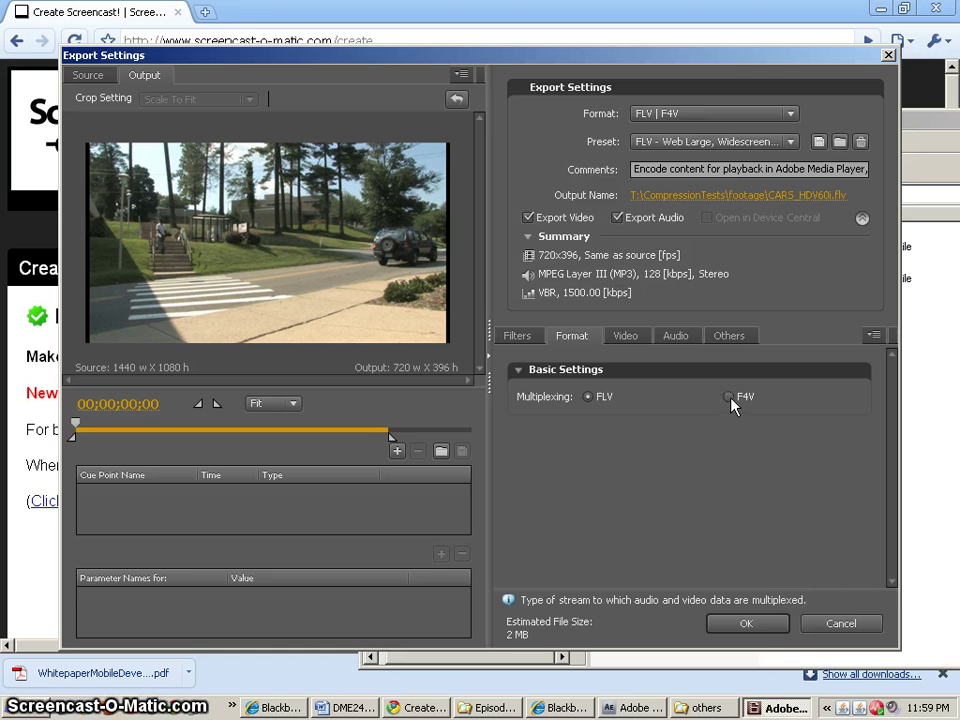
click(625, 337)
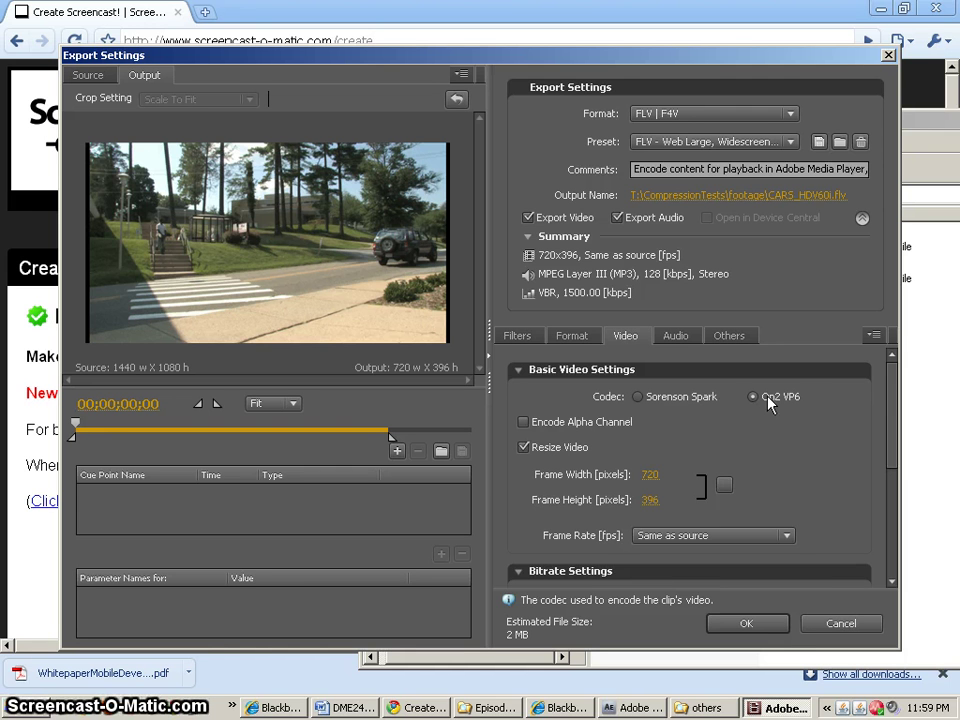
click(768, 400)
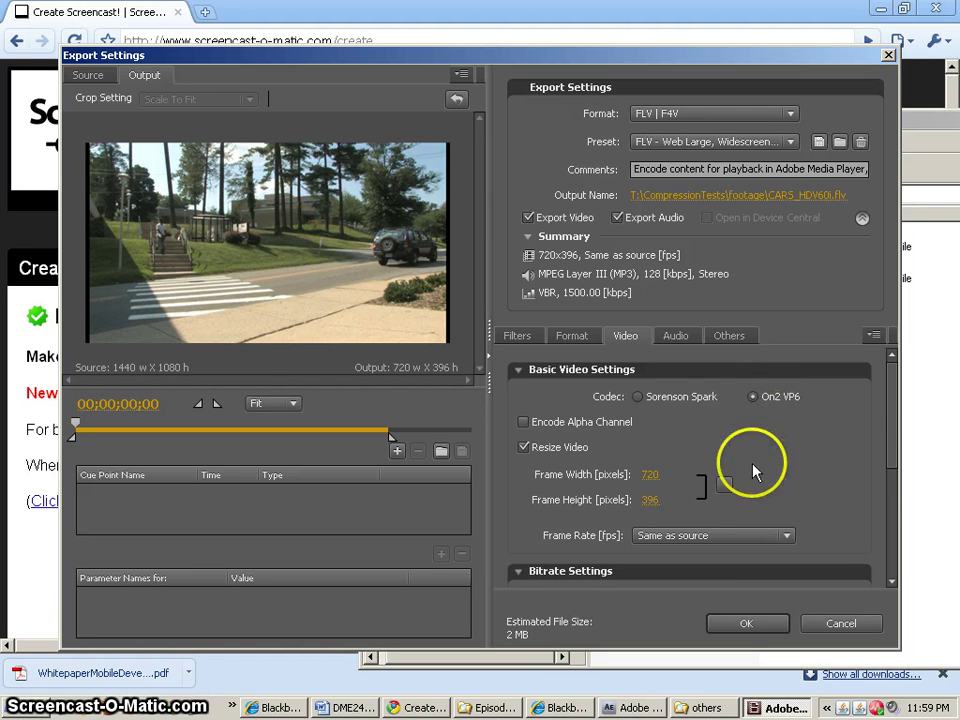
Step: Resize the FLV video to 640x360 and set the frame rate to 30 fps
drag(896, 467, 891, 491)
click(650, 411)
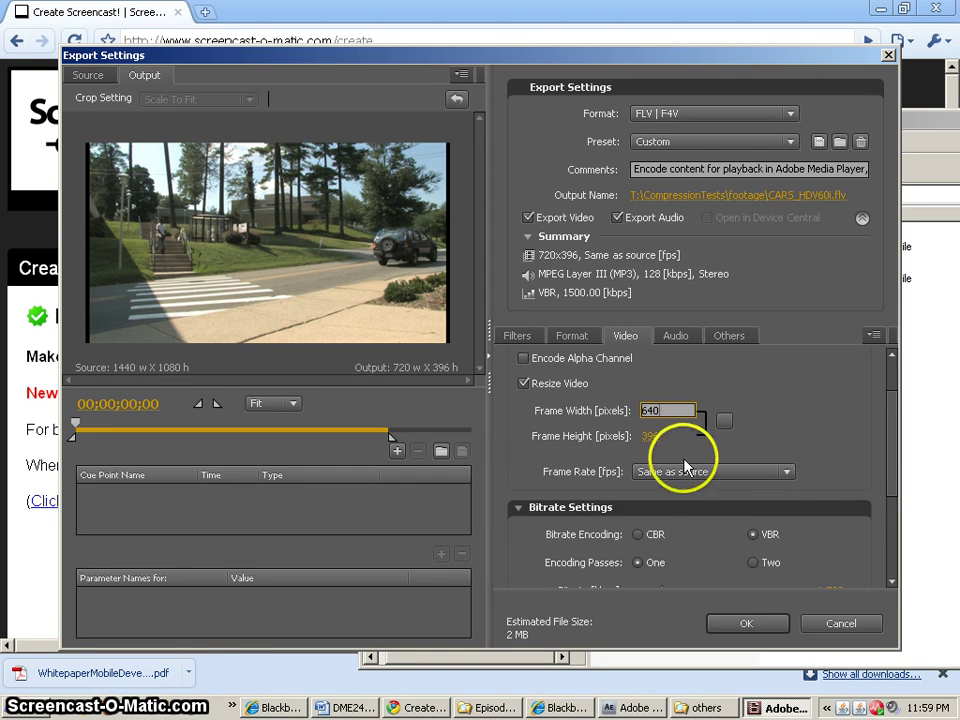
click(652, 436)
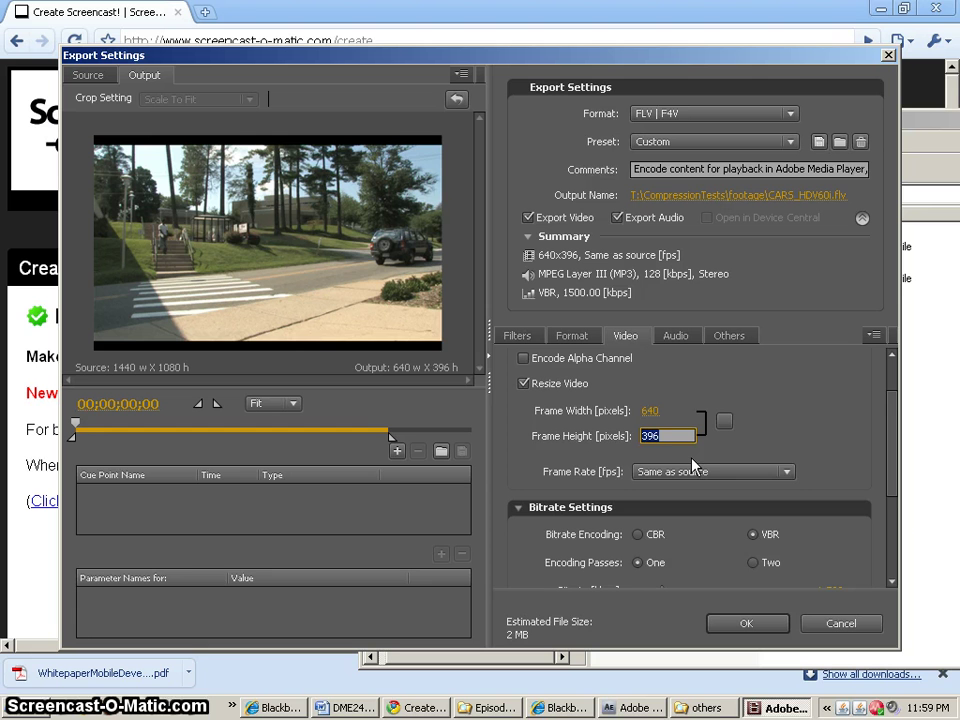
text(360)
click(786, 424)
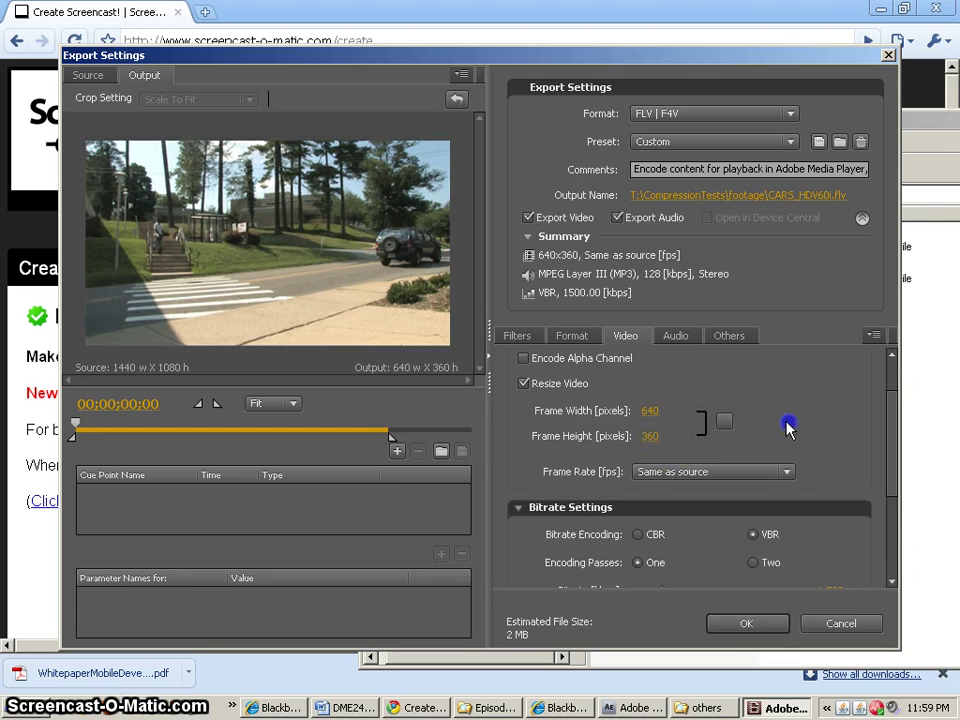
click(705, 474)
click(655, 666)
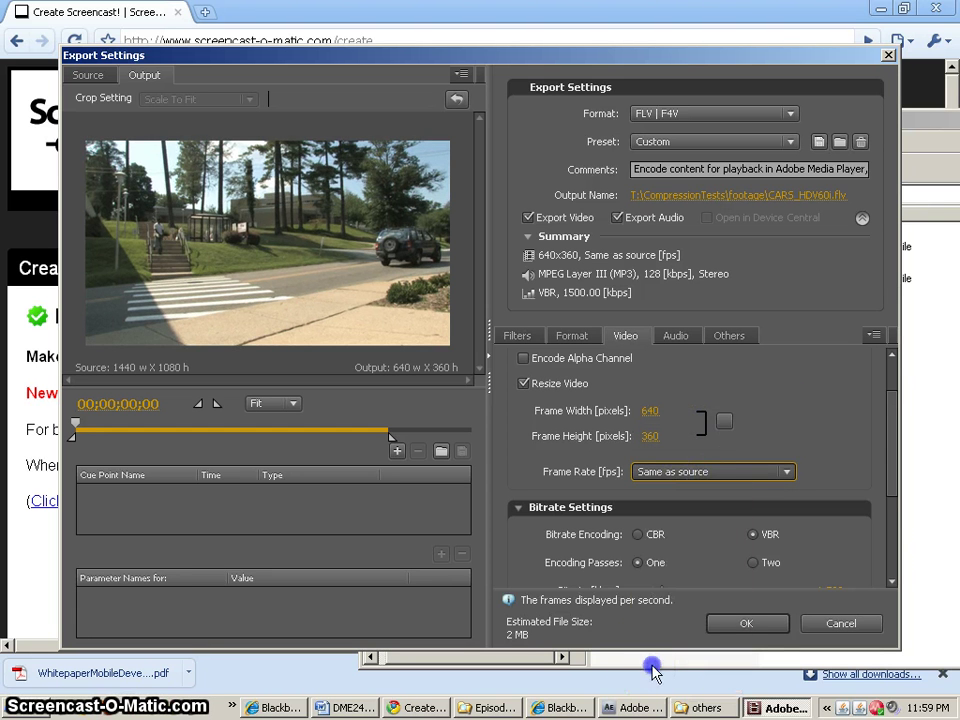
Step: Keep the CBR video bitrate at 1,500 kbps and review the encoding quality options
drag(885, 422, 888, 505)
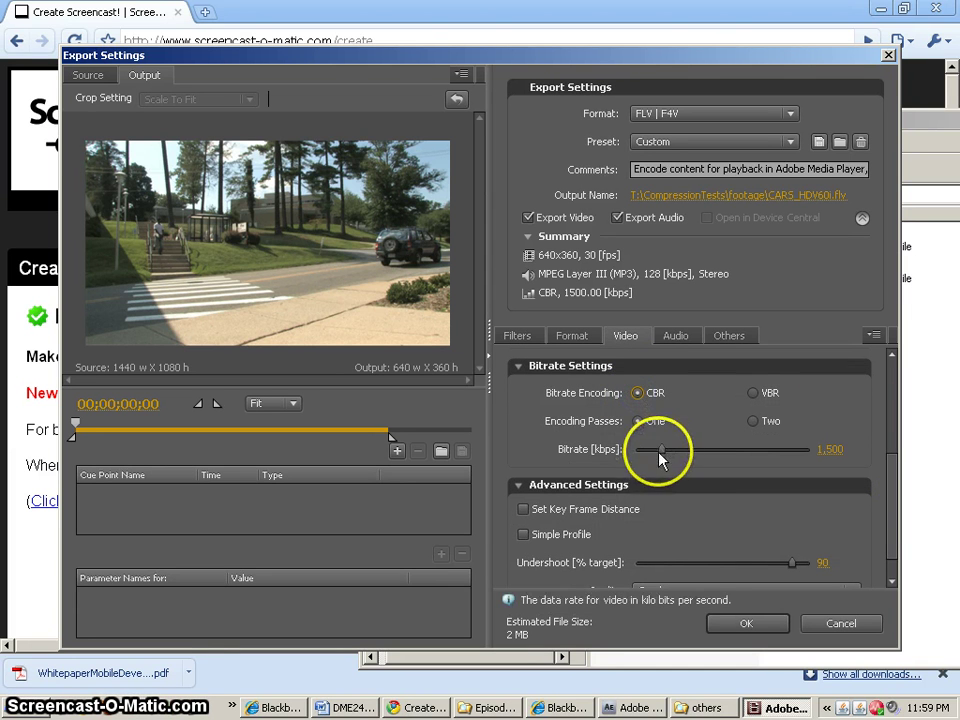
click(828, 452)
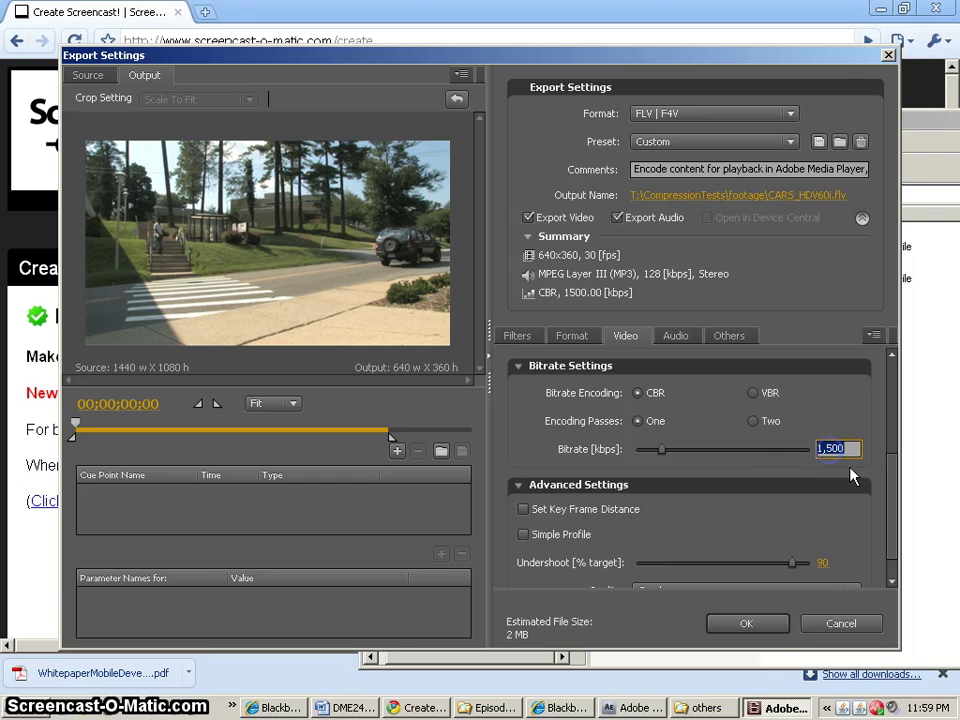
click(847, 418)
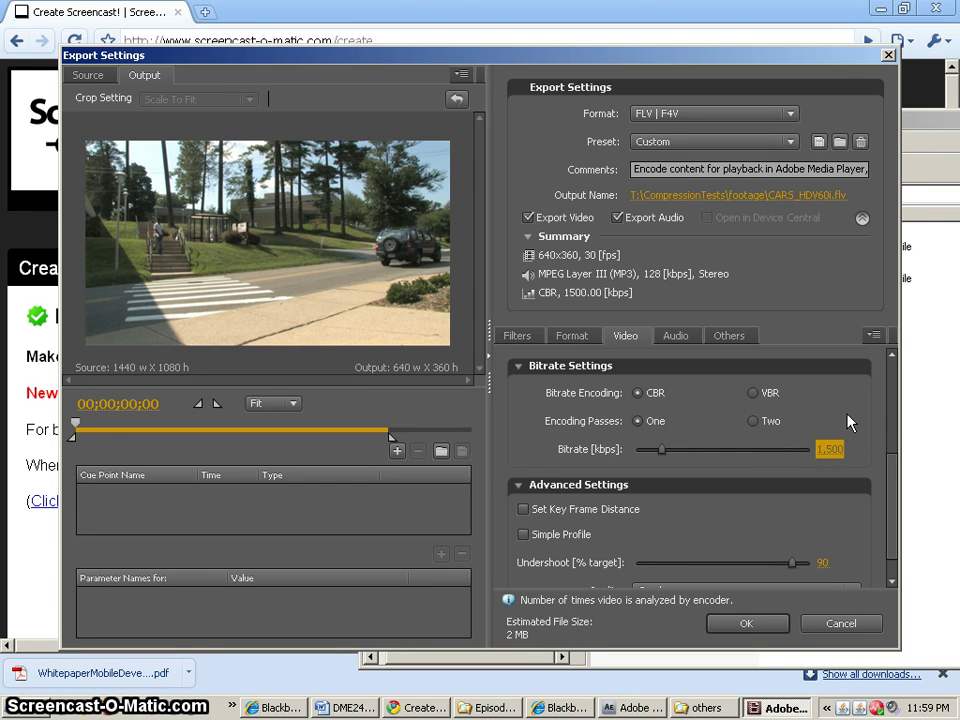
drag(889, 476, 889, 519)
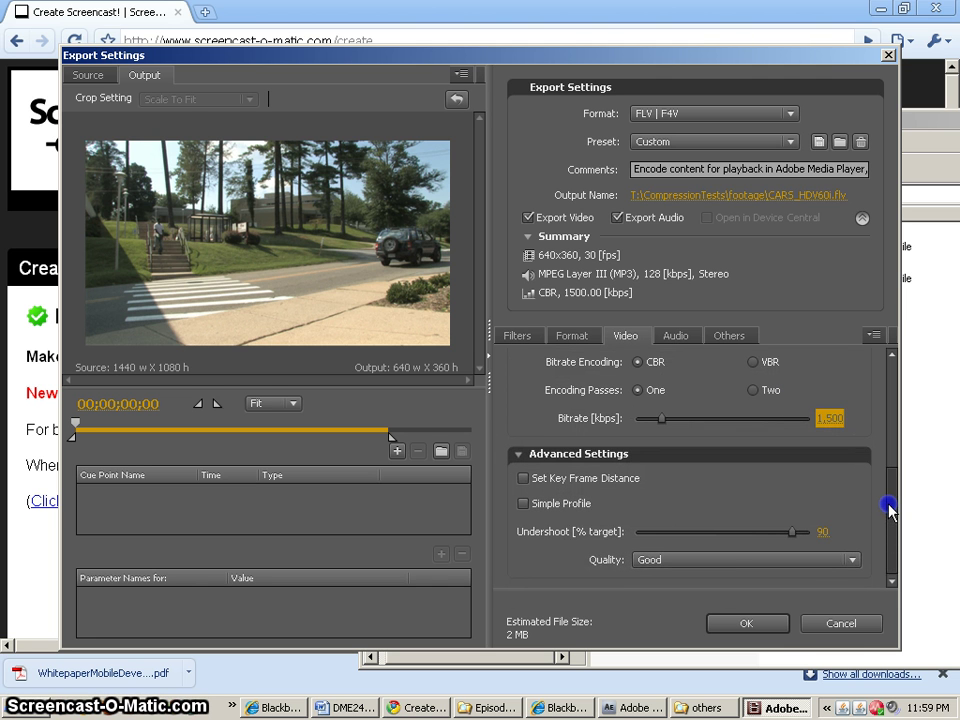
click(795, 560)
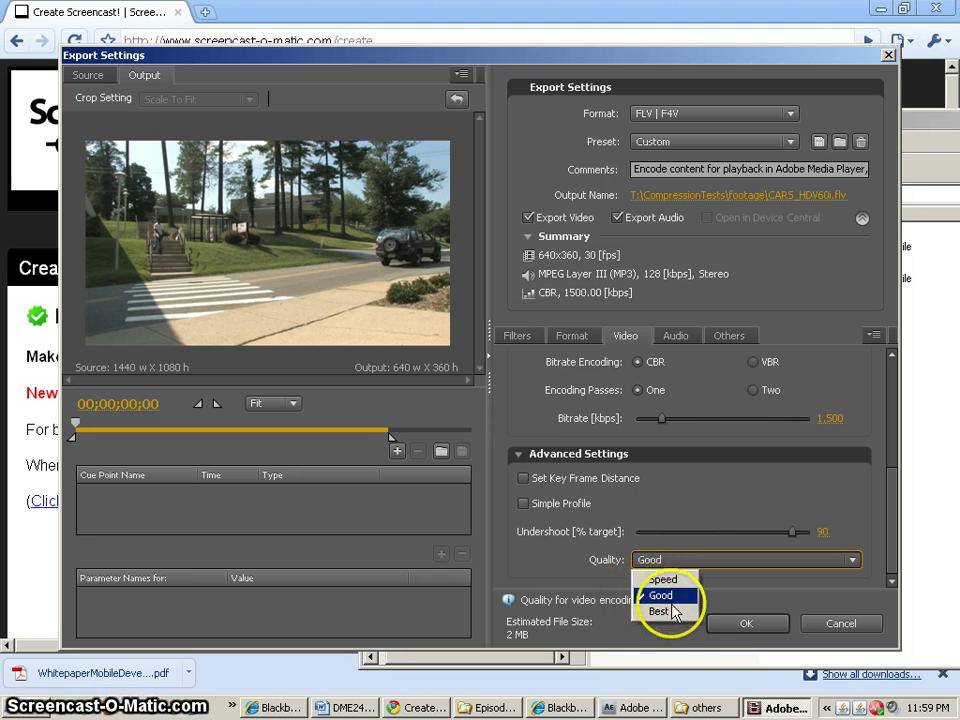
mouse_move(668, 612)
mouse_down()
mouse_move(662, 597)
mouse_move(674, 598)
mouse_move(674, 584)
mouse_move(656, 600)
mouse_move(666, 620)
mouse_up()
drag(664, 560, 664, 596)
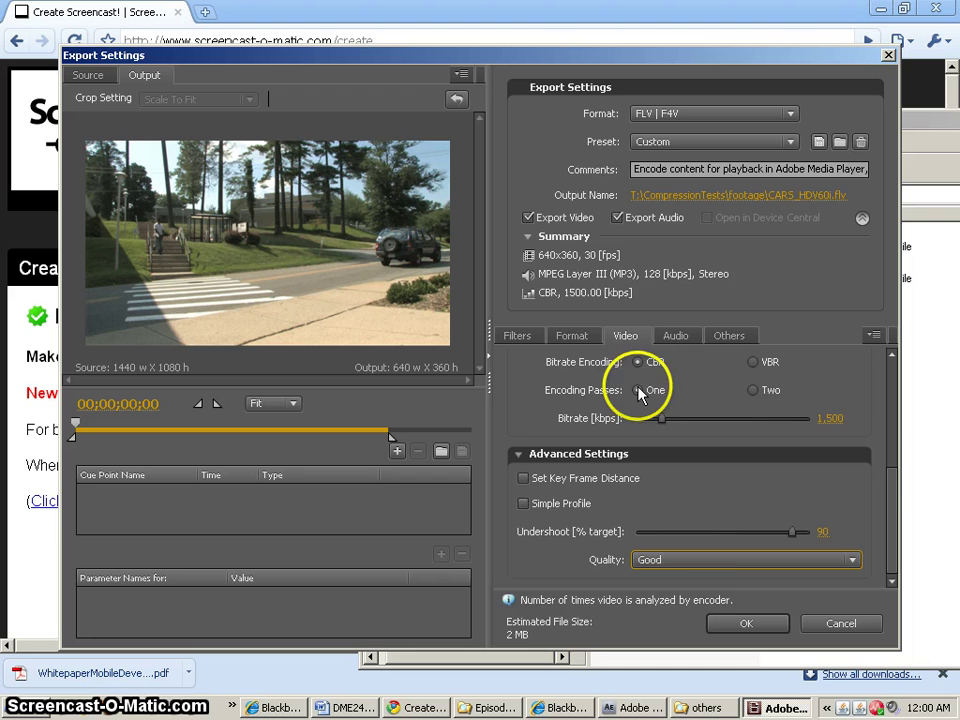
scroll(889, 433, up, 5)
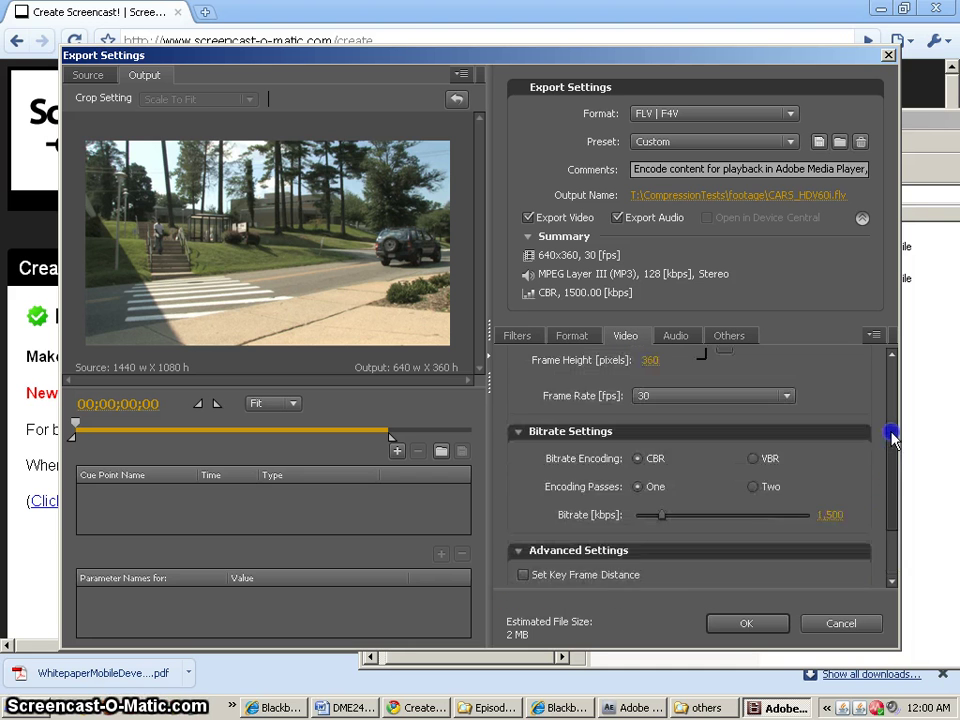
Step: Duplicate the FLV job as a third H.264 entry using the Apple iPod Video Large preset
click(745, 623)
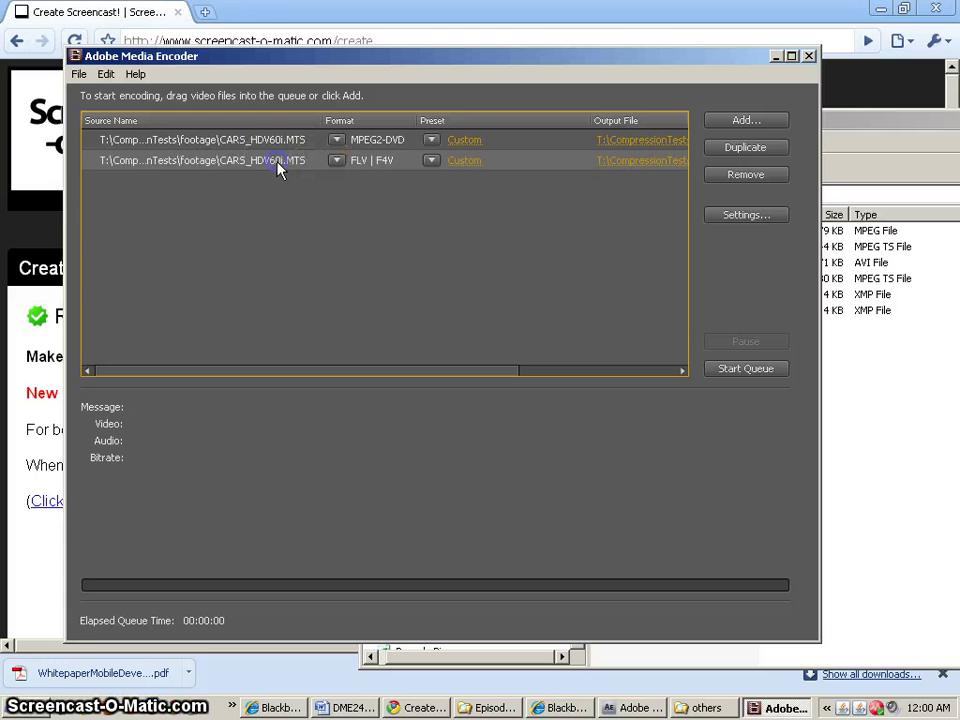
click(746, 147)
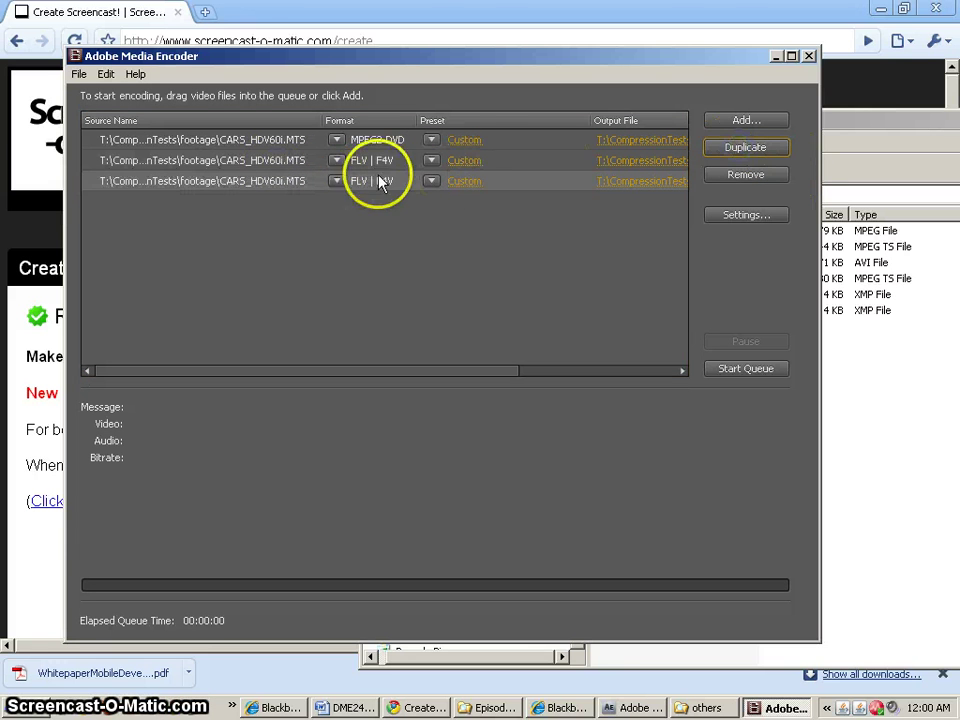
click(339, 183)
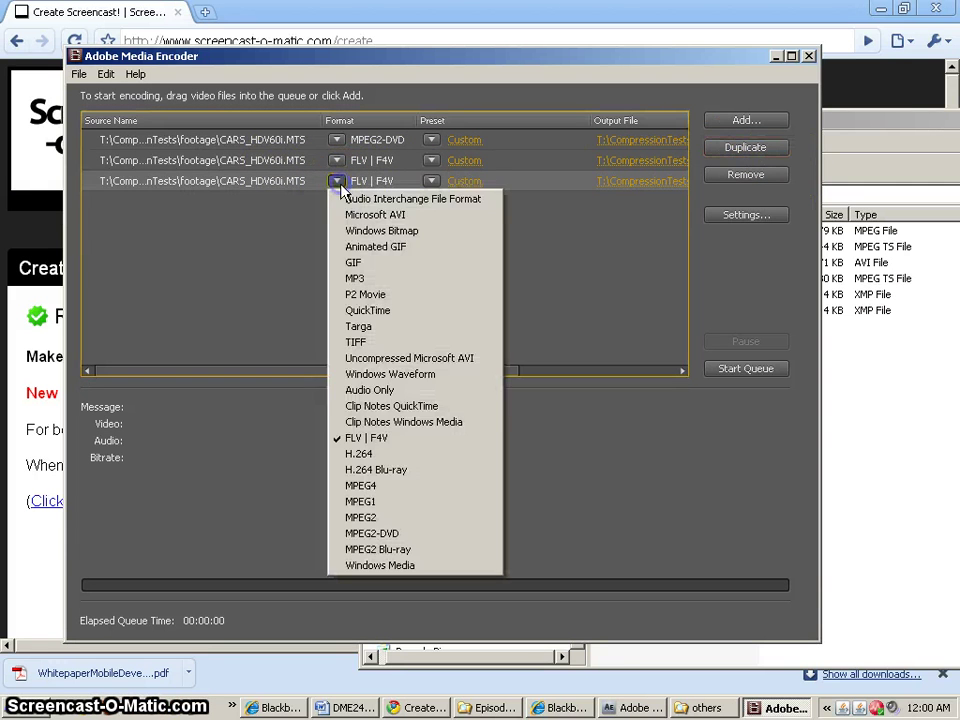
click(352, 453)
click(432, 181)
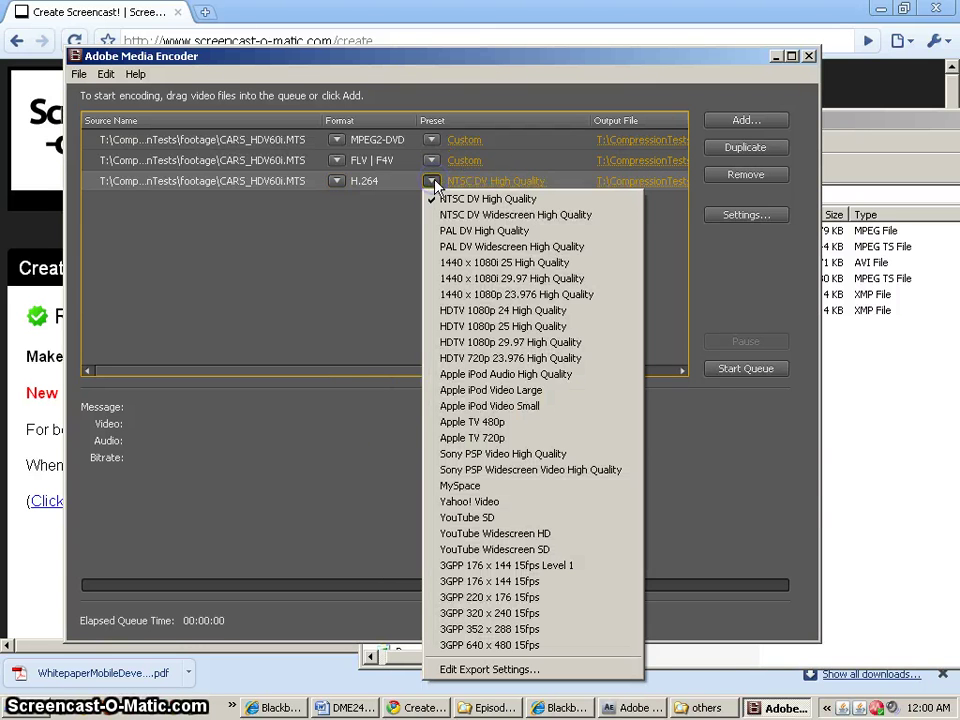
click(478, 390)
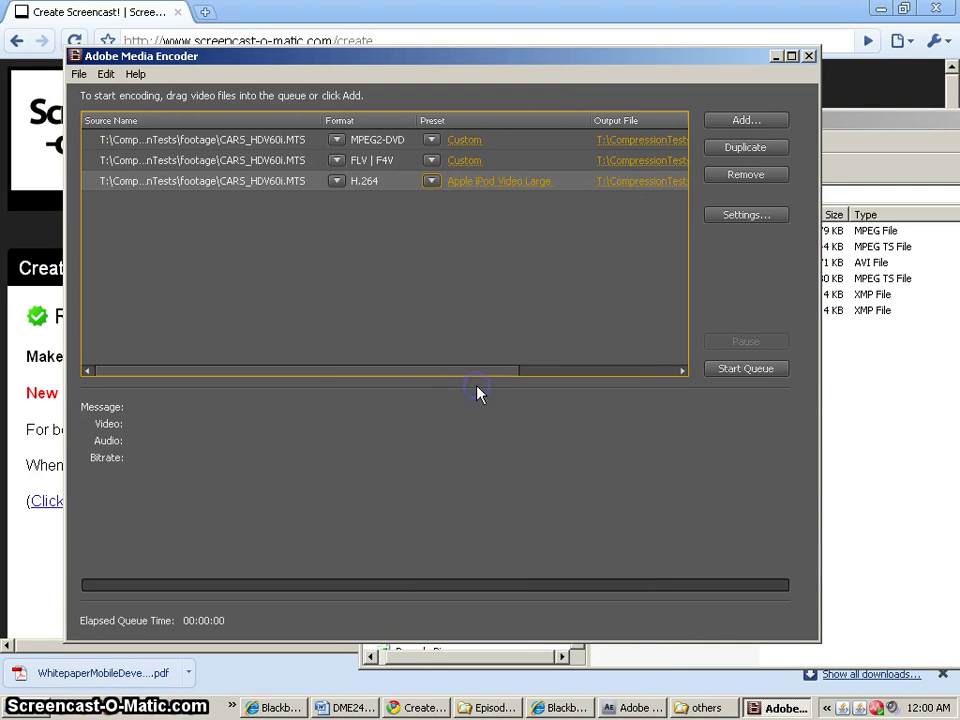
click(489, 186)
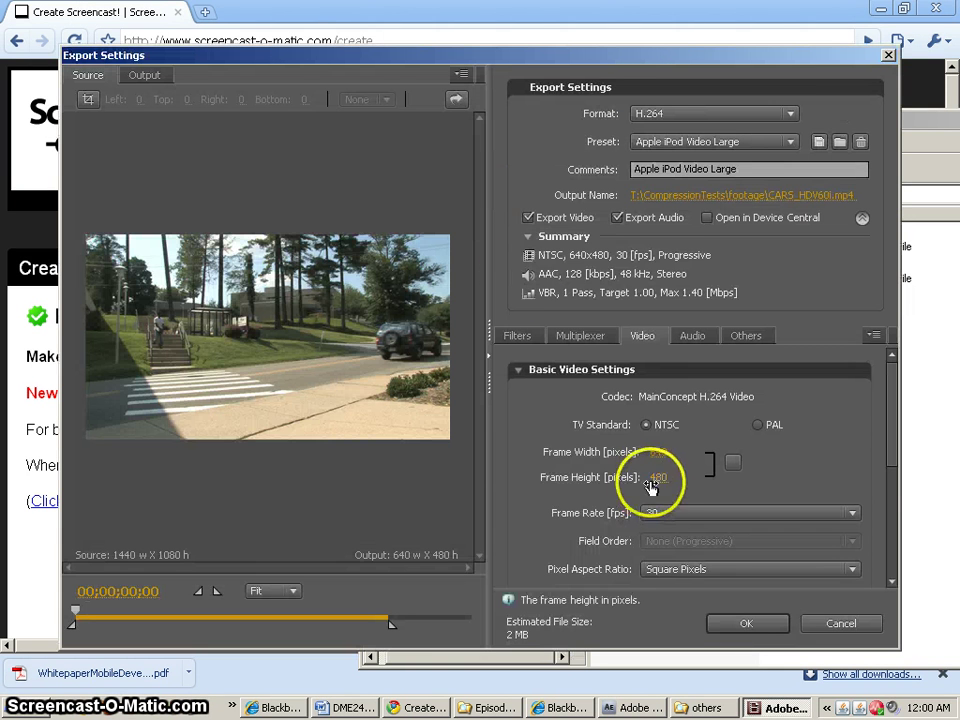
Step: Set the H.264 job's frame height to 360 pixels
click(659, 478)
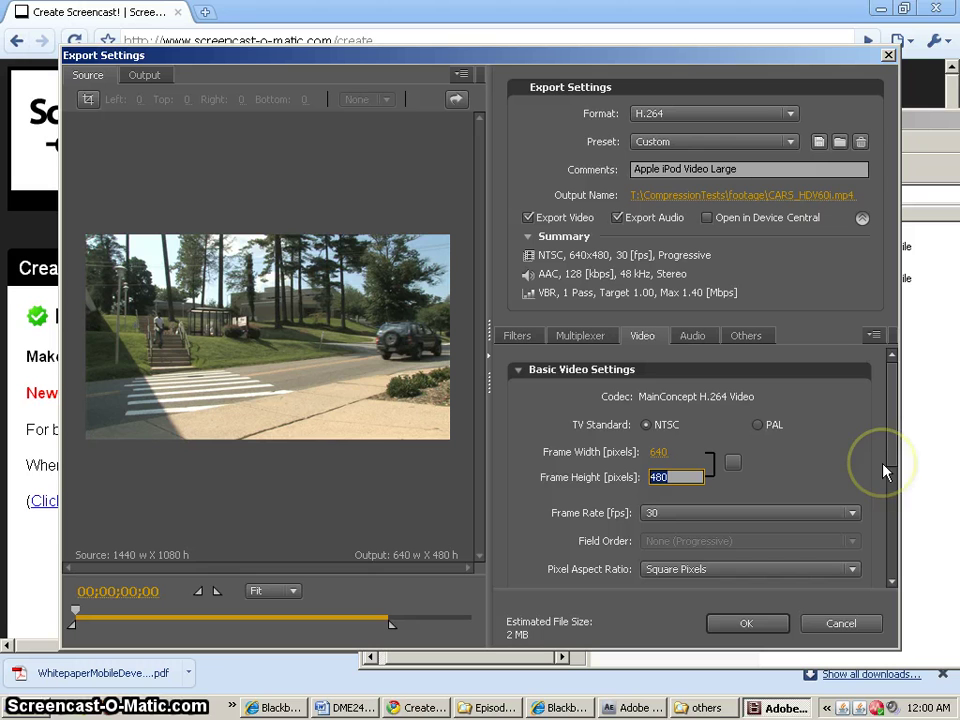
text(360)
click(880, 468)
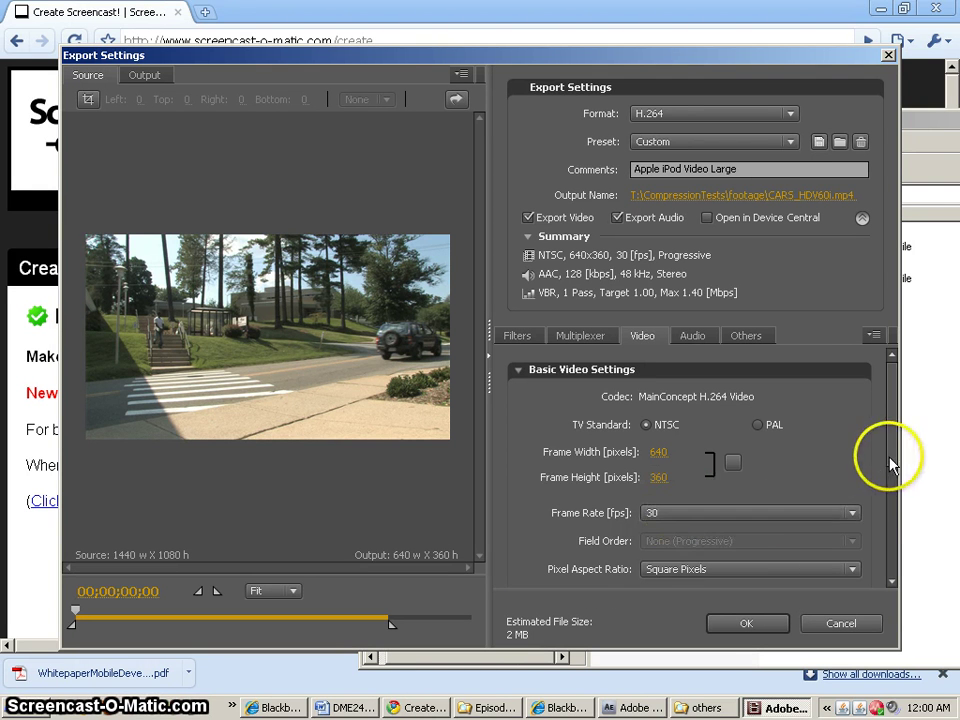
drag(889, 456, 891, 568)
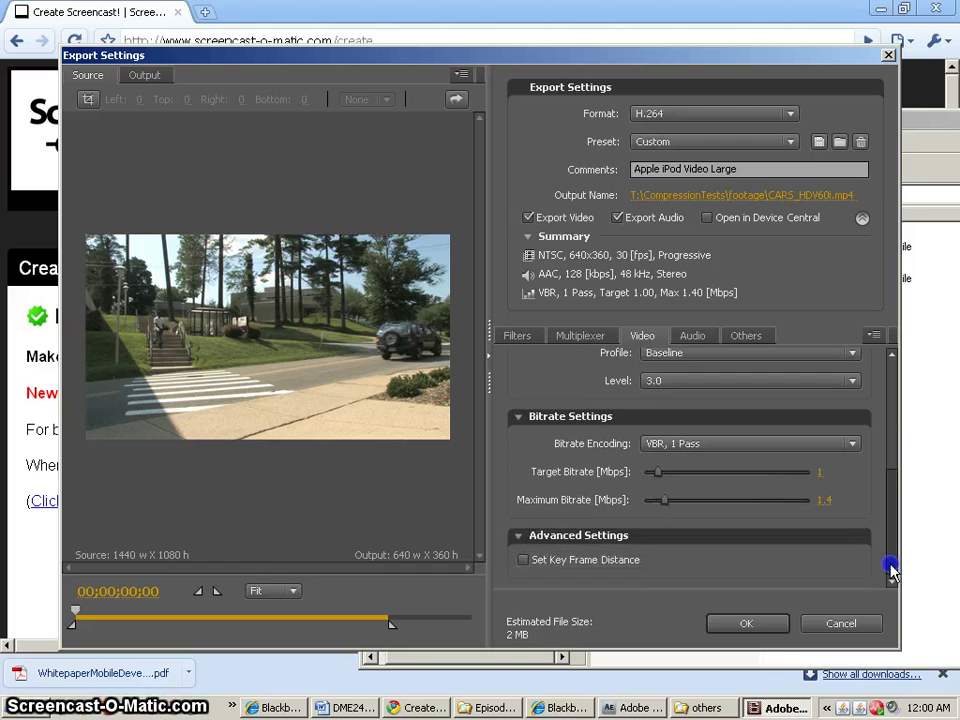
Step: Switch bitrate encoding to CBR with a 1.5 Mbps bitrate
click(676, 448)
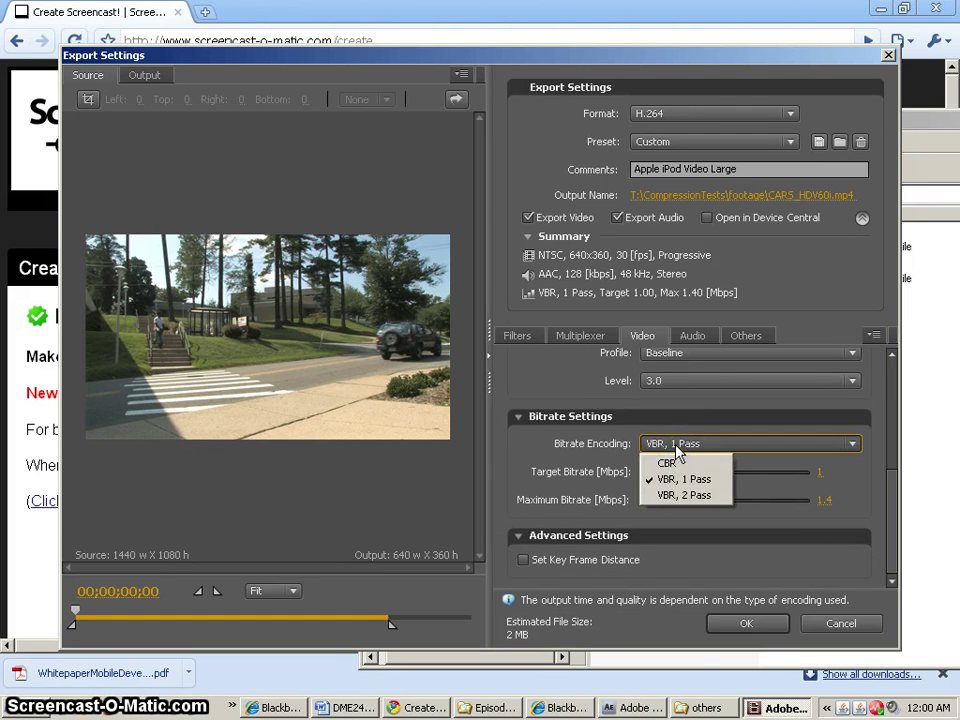
click(670, 458)
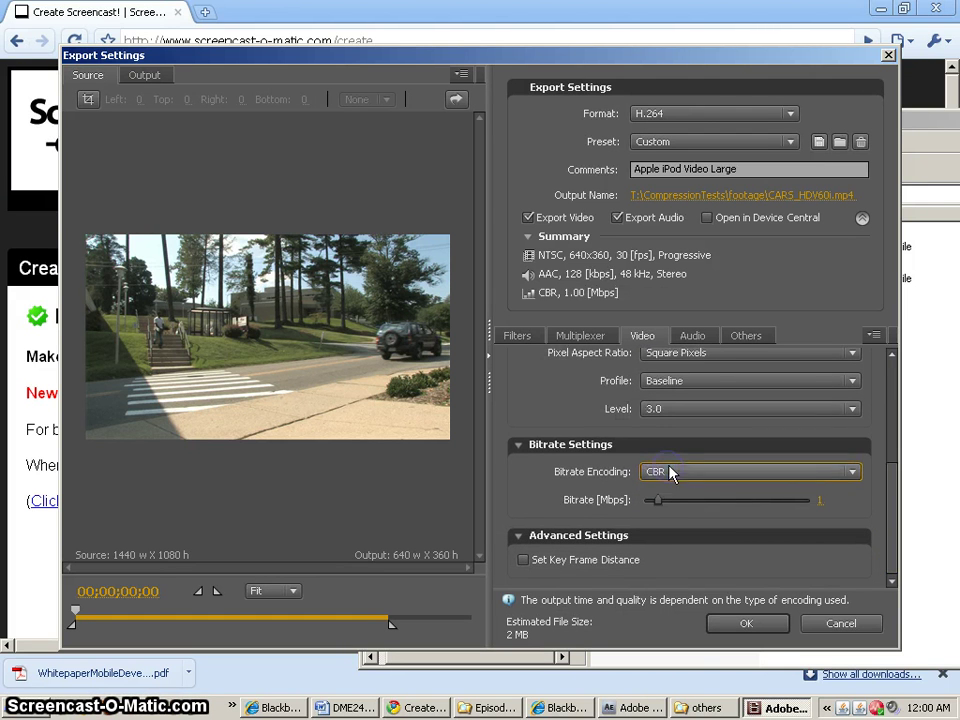
click(820, 500)
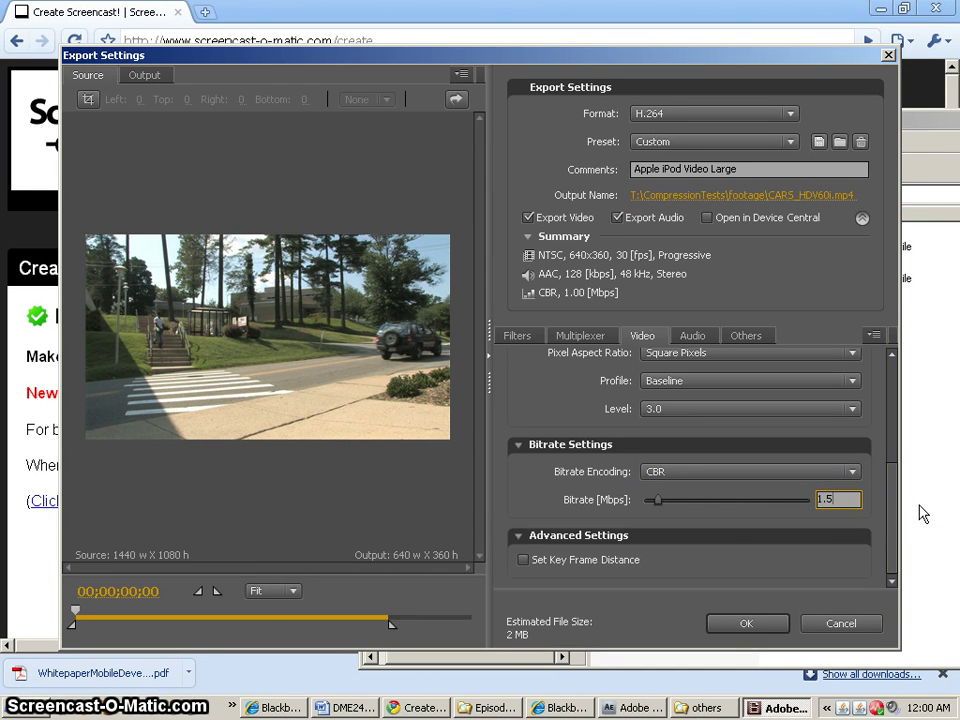
text(1.5)
click(872, 510)
click(670, 505)
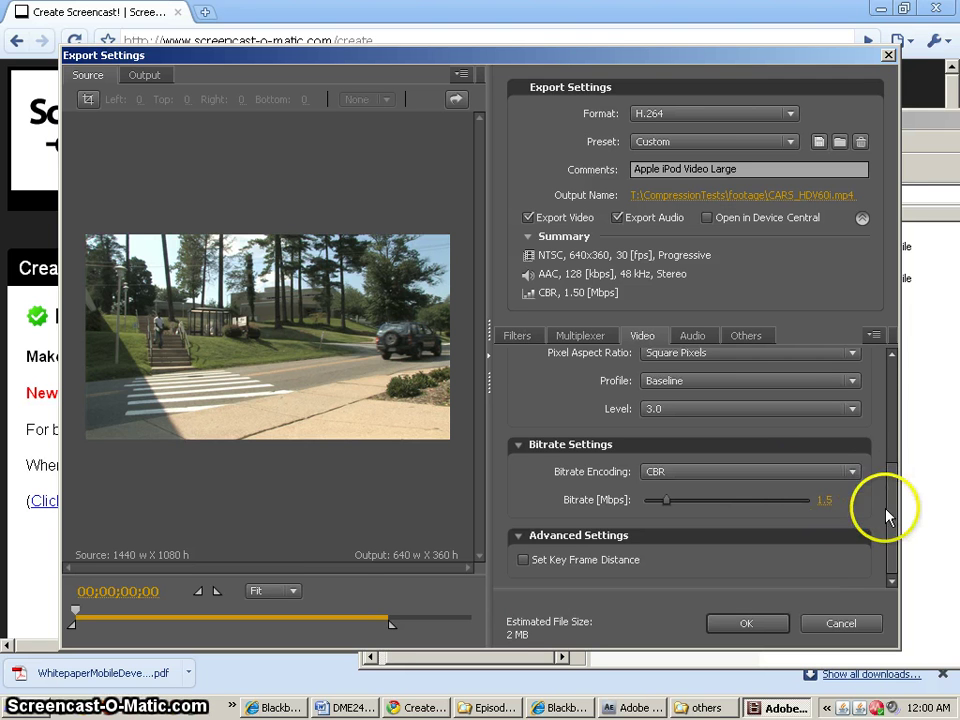
click(893, 534)
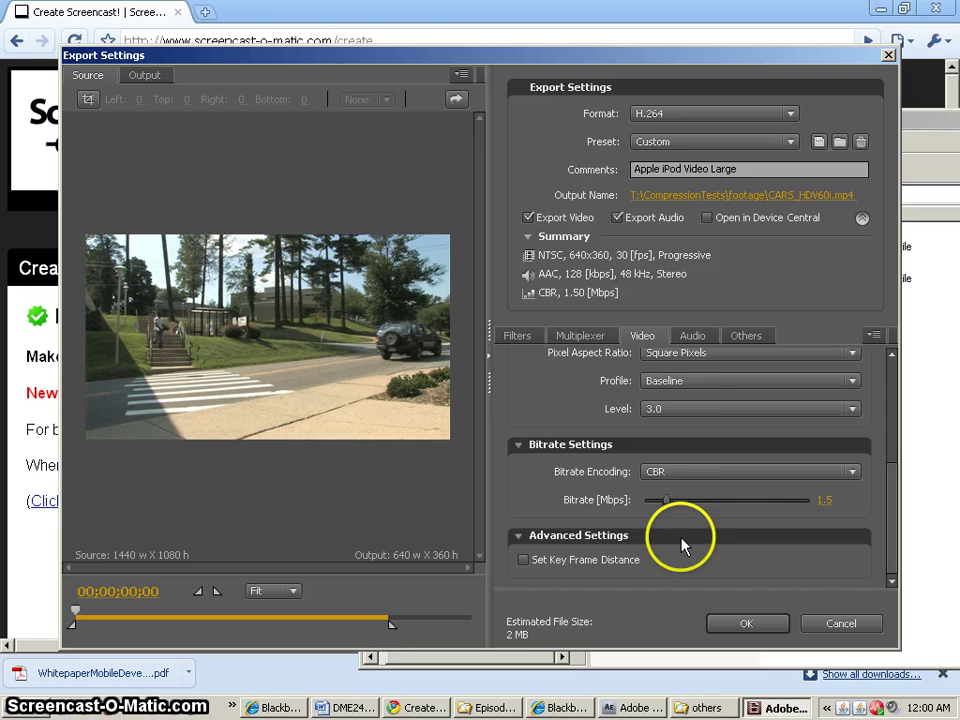
Step: Review the audio settings and accept the H.264 export settings
click(695, 336)
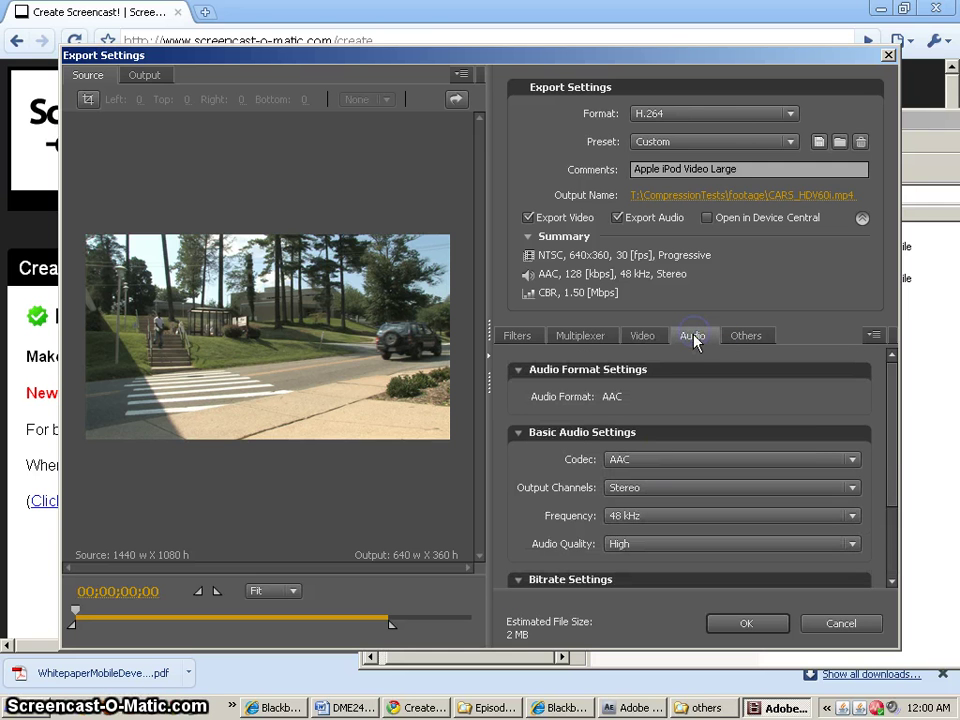
drag(891, 454, 890, 532)
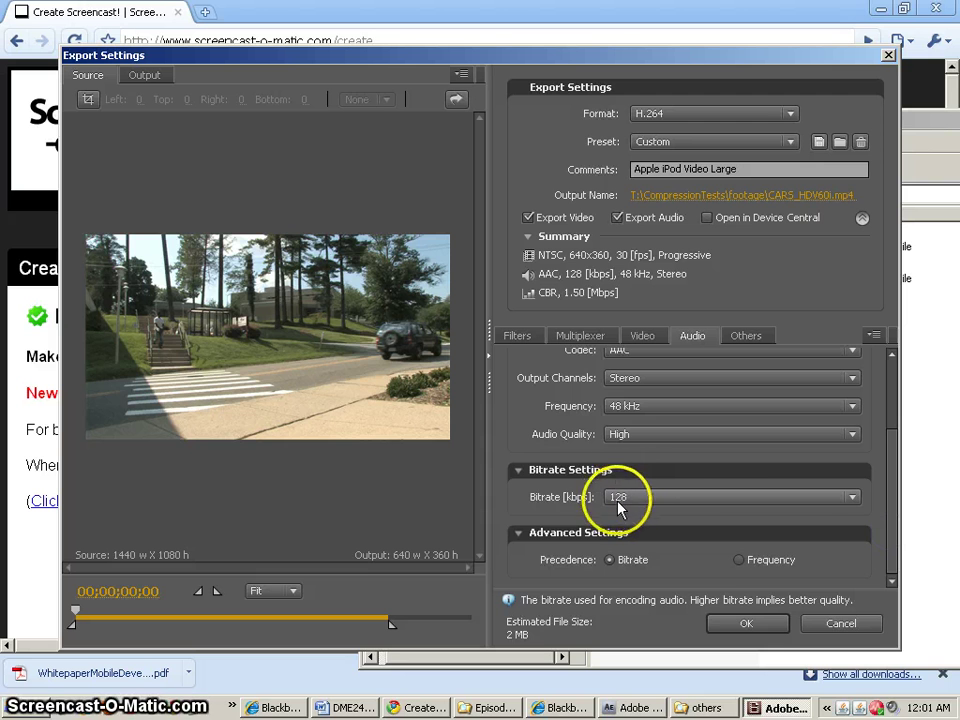
click(765, 622)
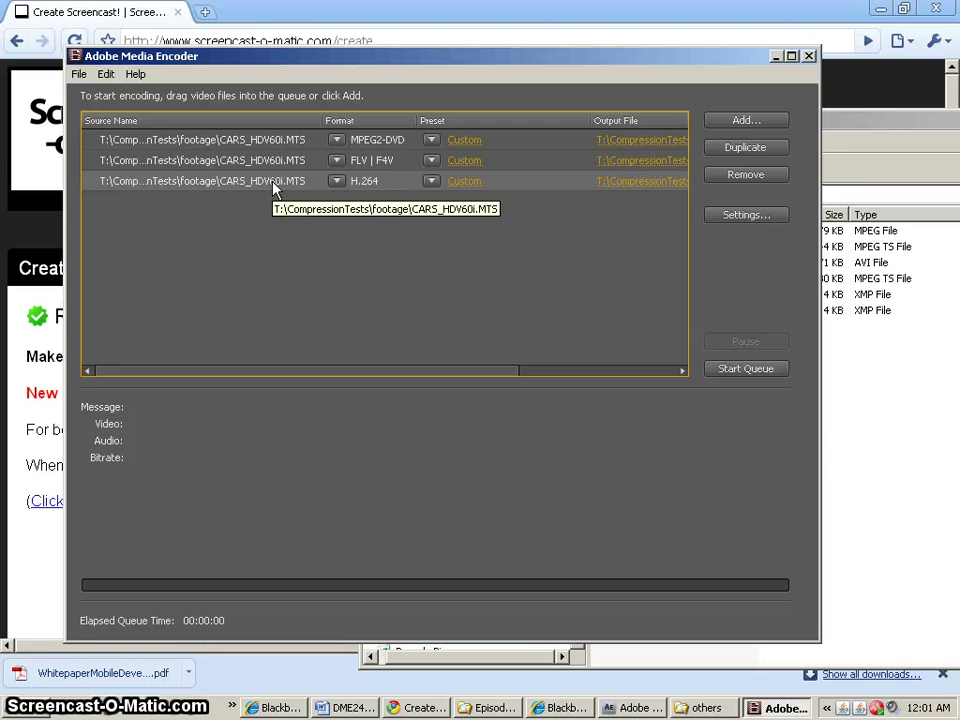
Step: Duplicate the H.264 entry as a fourth Windows Media job with the HDTV 720p 25 High Quality preset
click(773, 147)
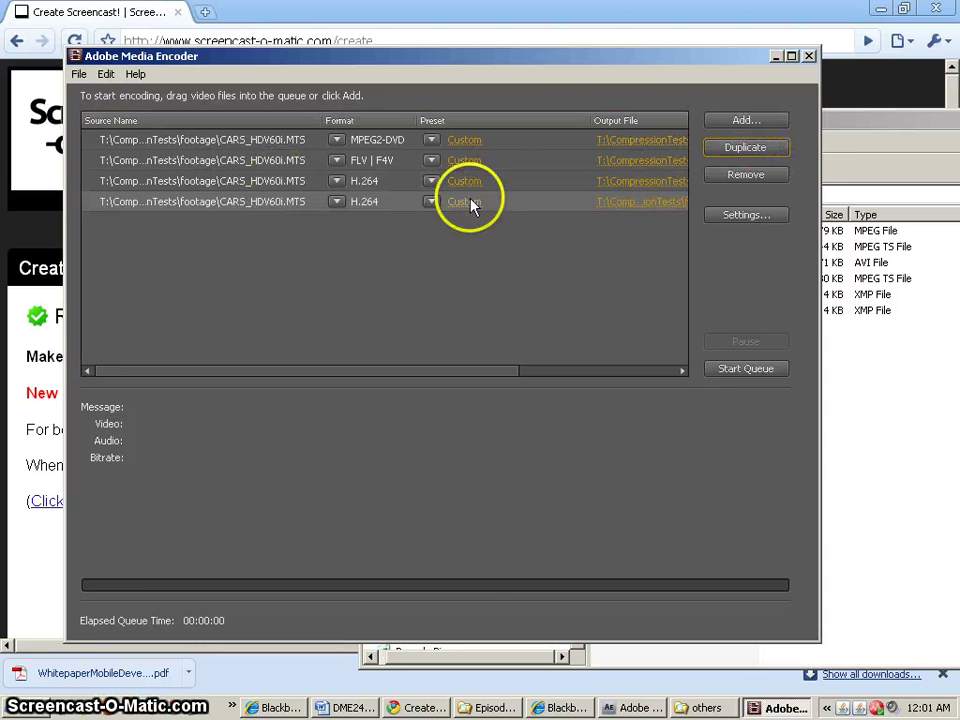
click(337, 201)
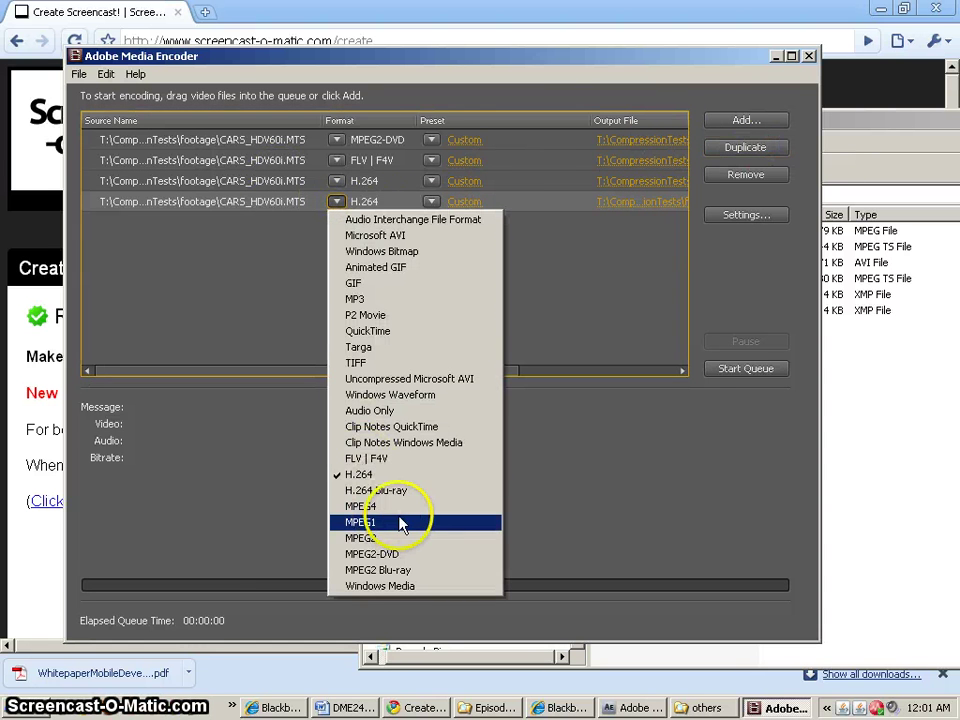
click(385, 586)
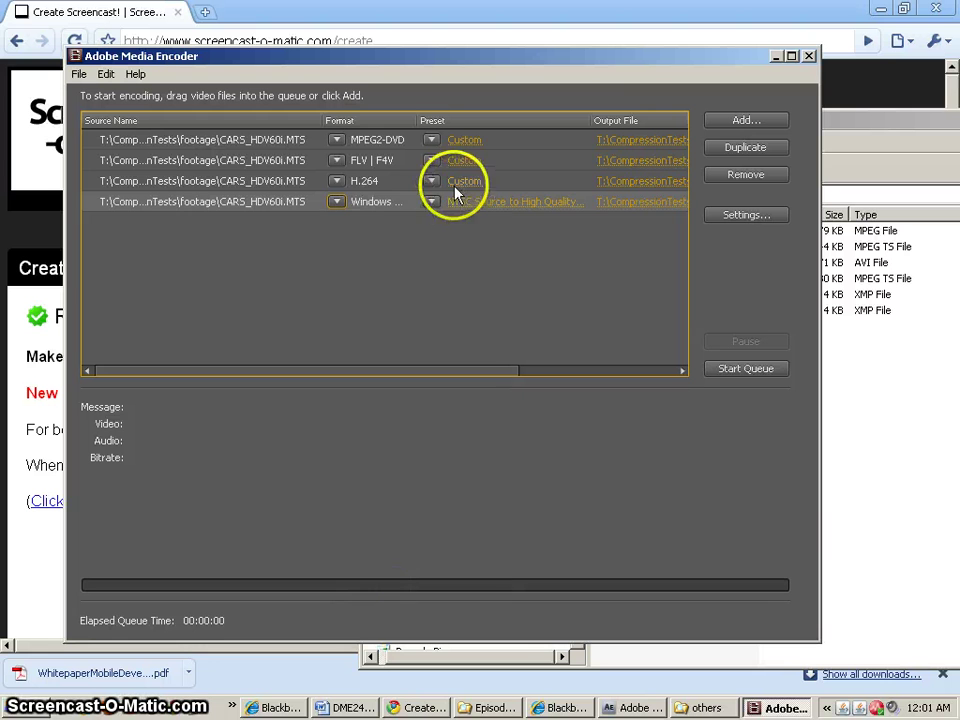
click(430, 203)
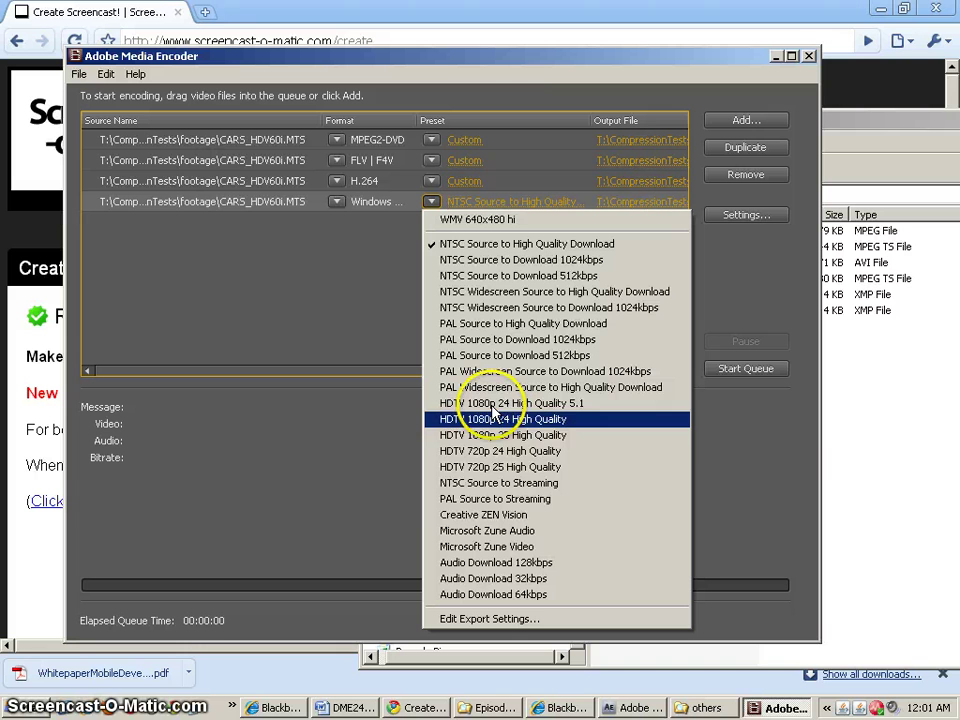
click(488, 469)
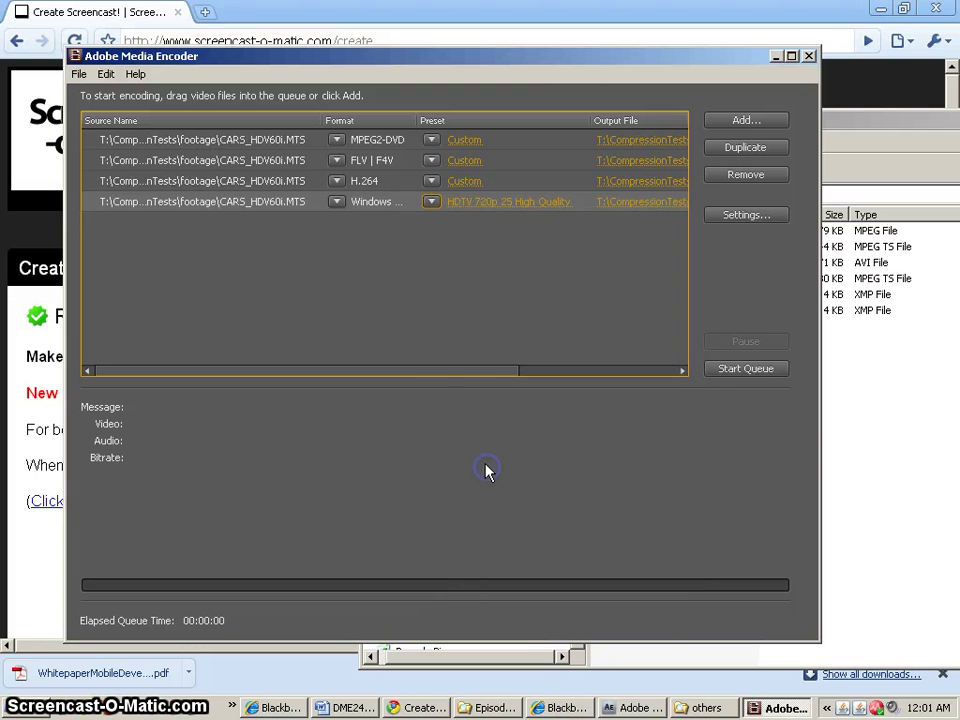
click(500, 207)
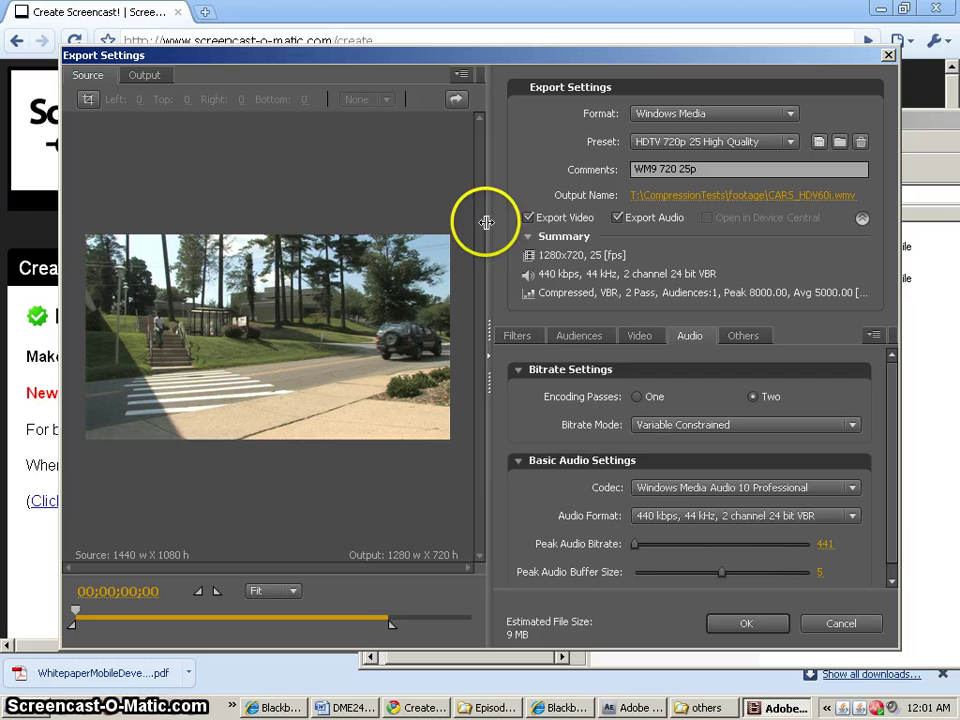
Step: Use compressed output with the Windows Media Video 9 Advanced Profile codec, single-pass, constant bitrate
click(576, 336)
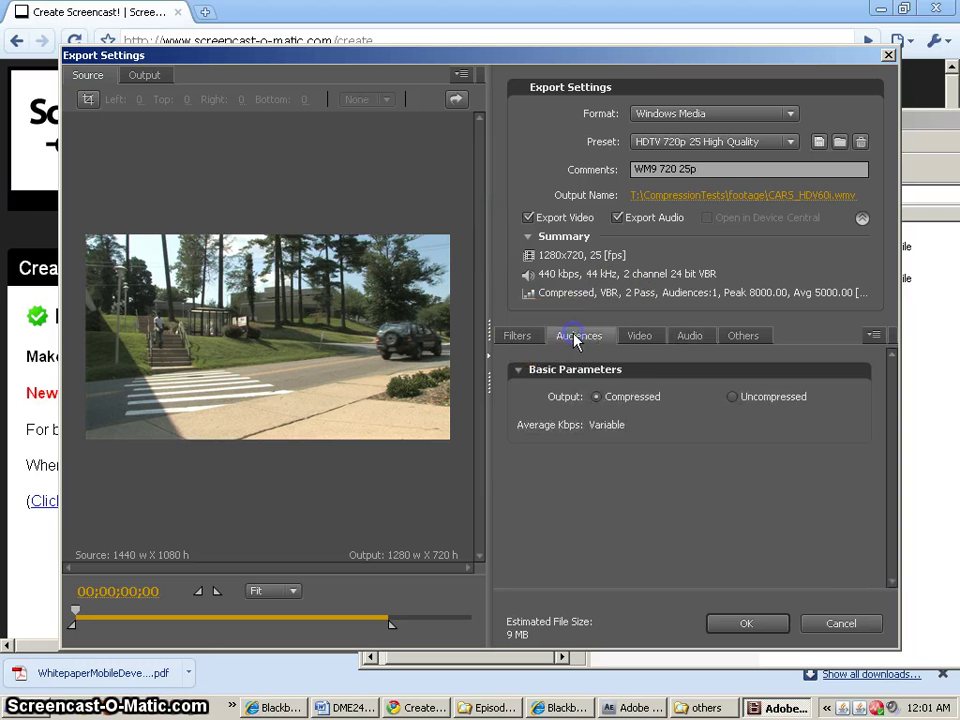
click(585, 399)
click(652, 338)
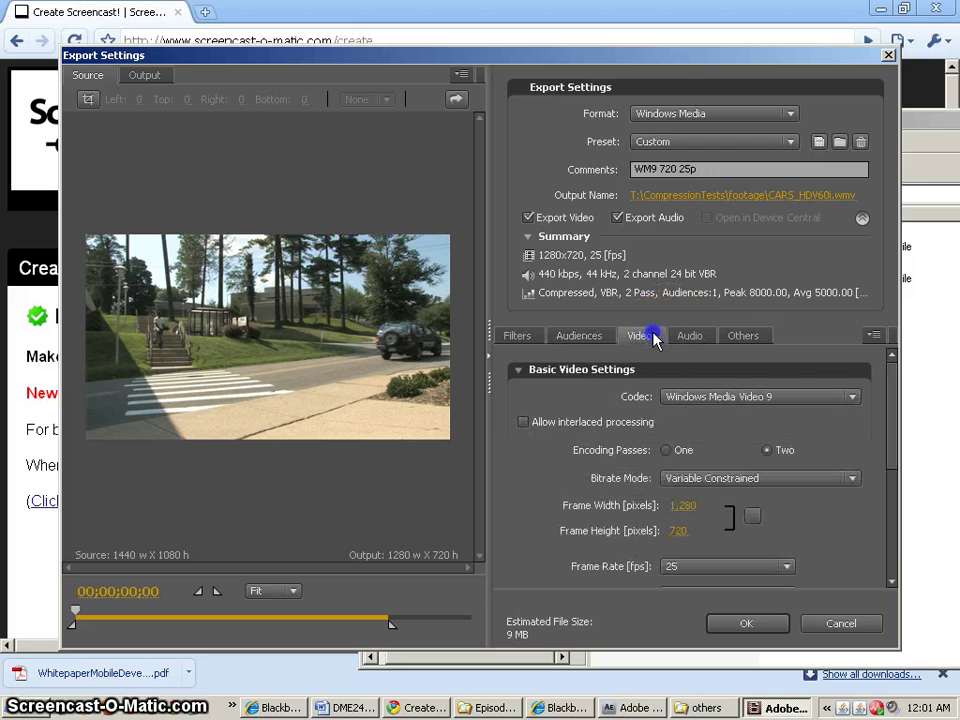
click(793, 398)
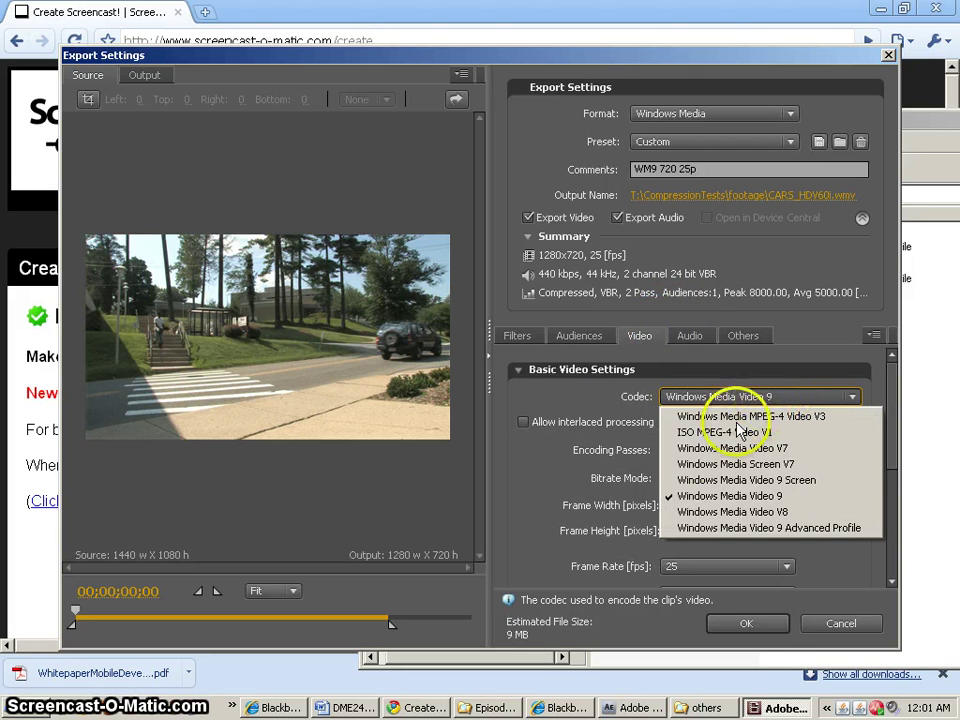
click(813, 531)
click(688, 426)
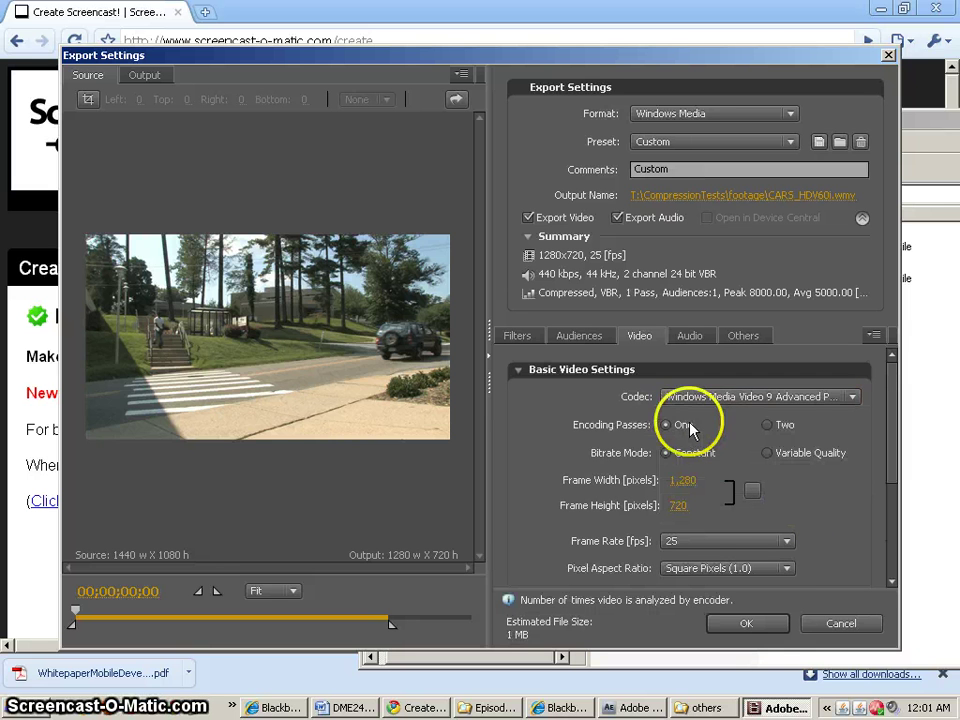
click(667, 453)
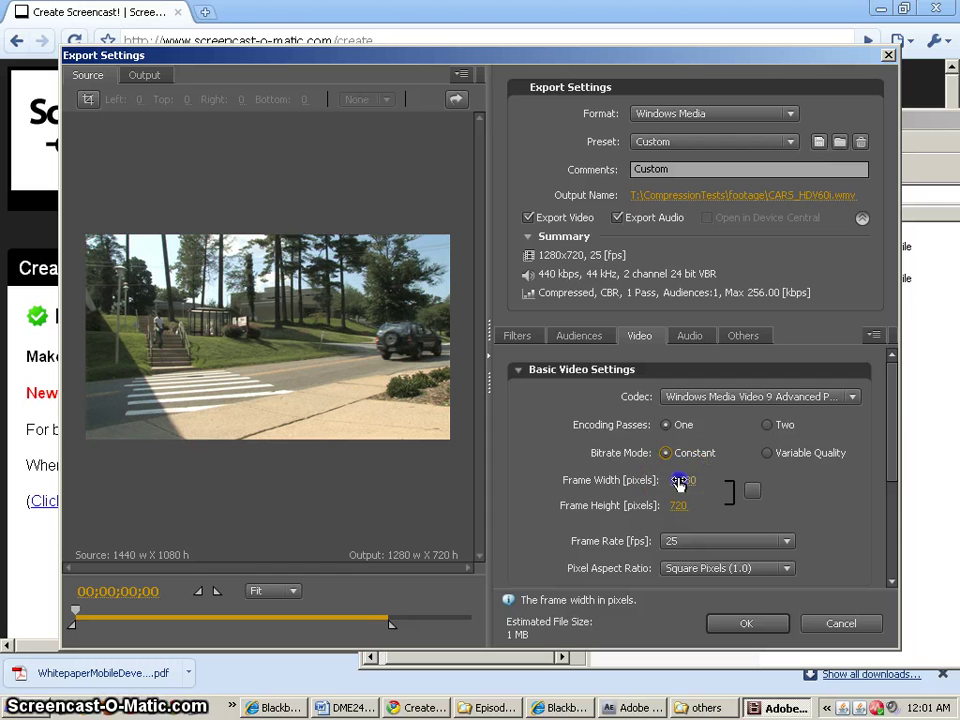
Step: Set the WMV frame size to 640x360 at 30 fps
click(680, 481)
text(6)
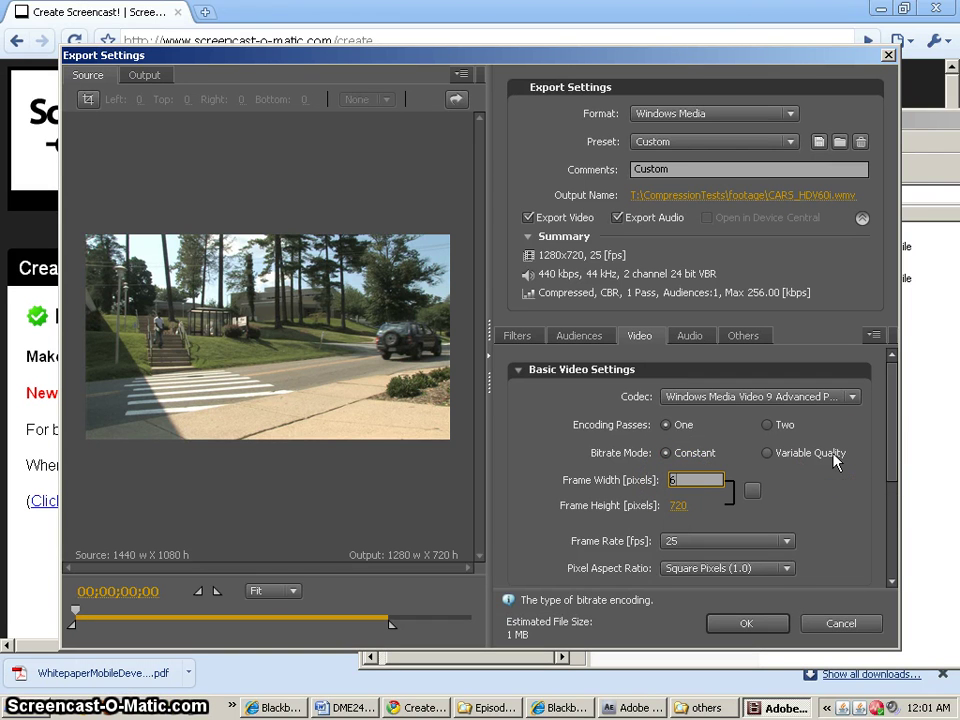
text(40)
click(771, 482)
click(686, 508)
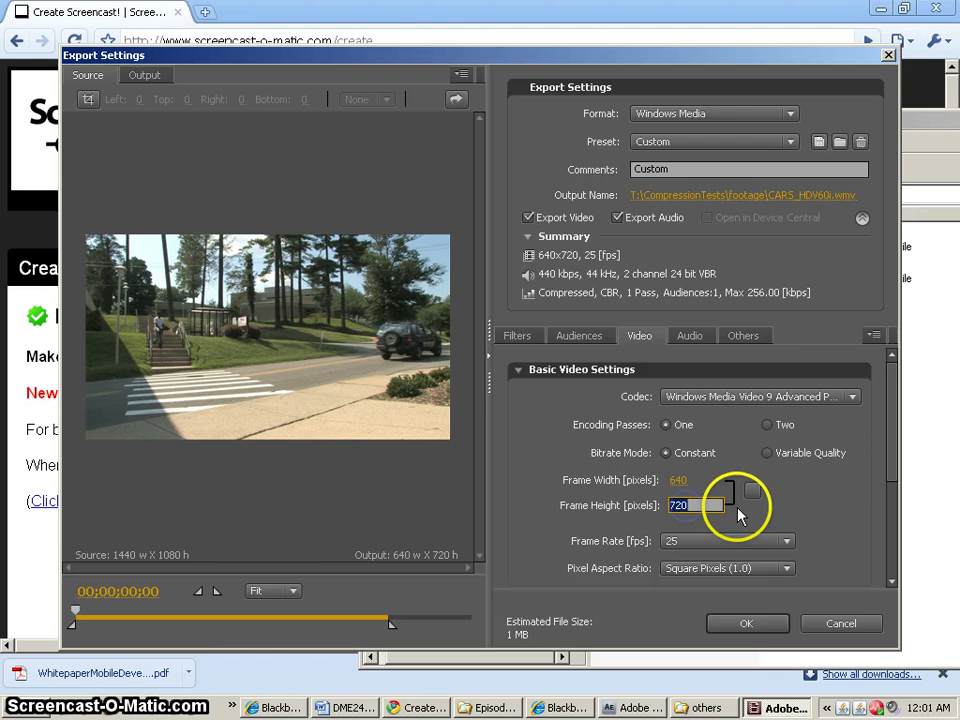
text(360)
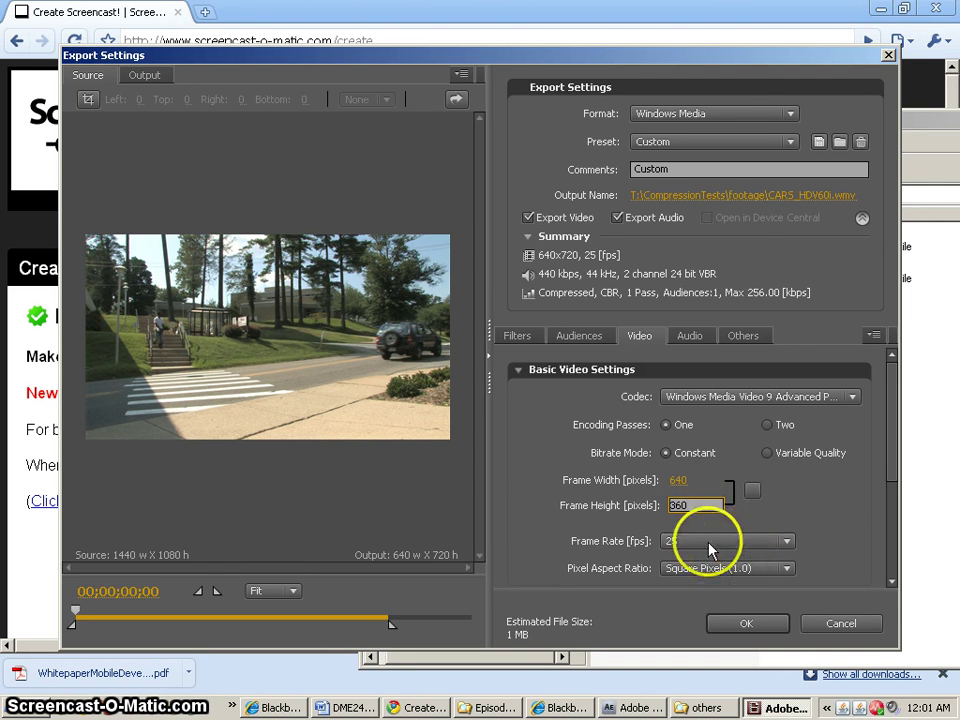
click(707, 540)
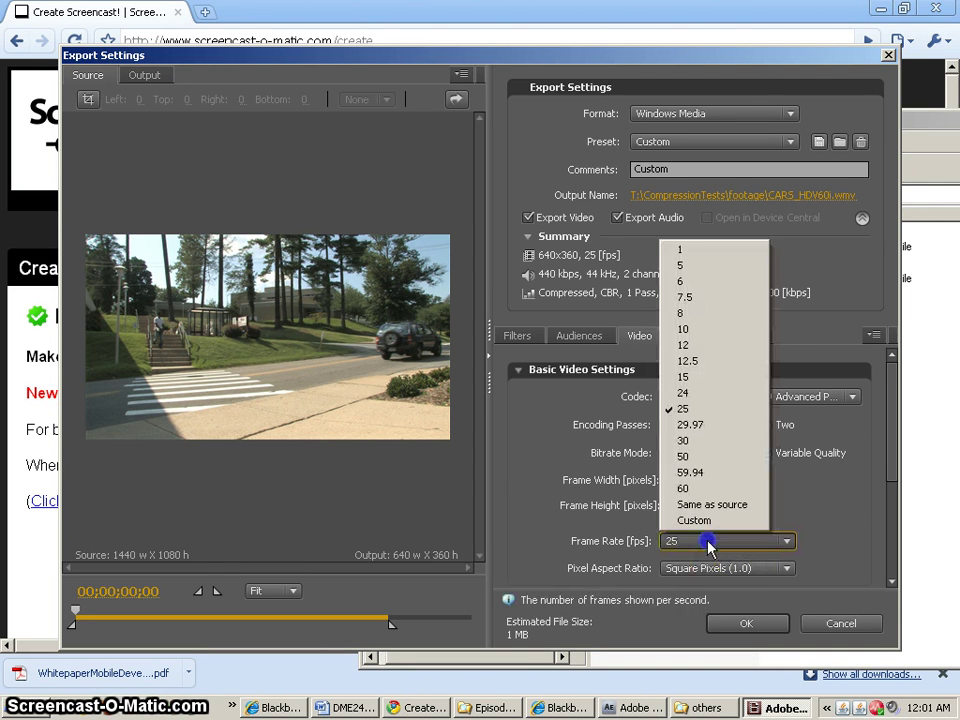
click(688, 441)
click(758, 545)
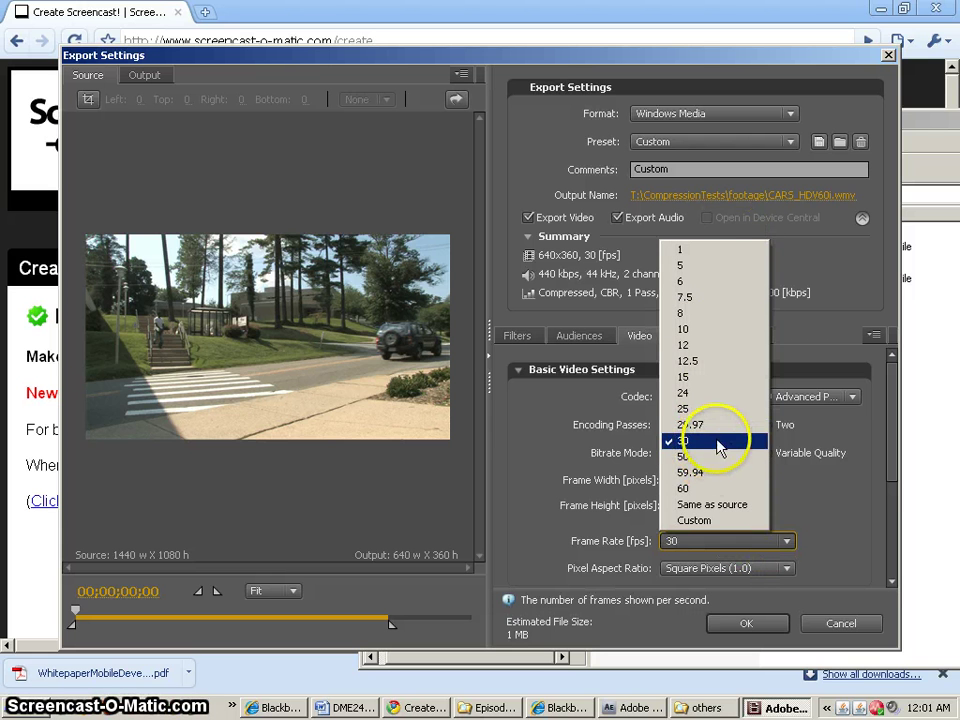
click(700, 443)
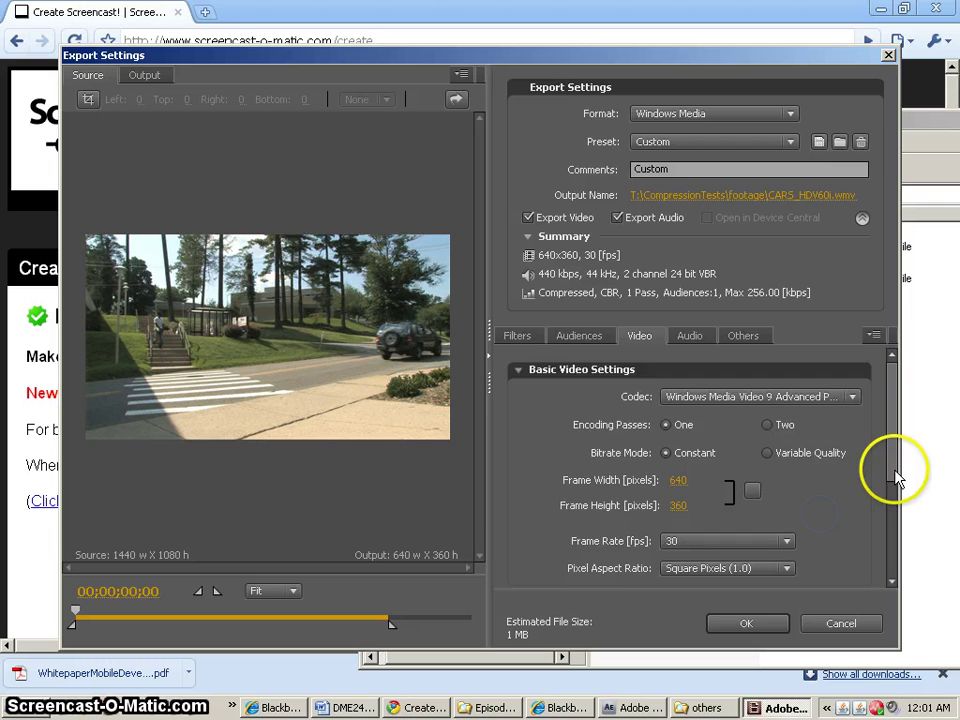
drag(891, 476, 890, 545)
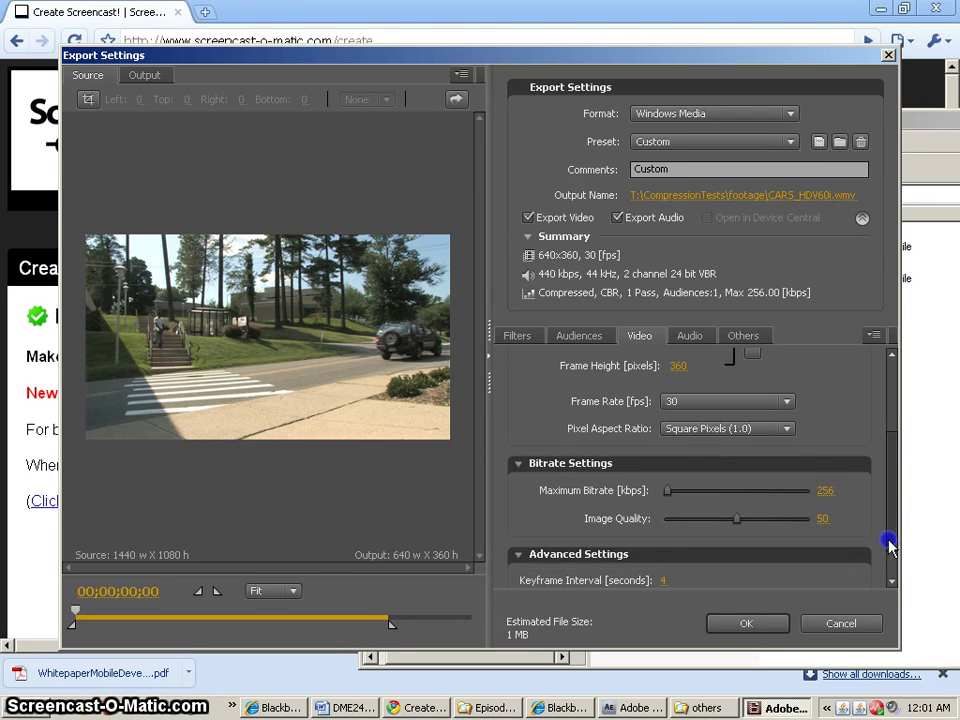
Step: Set the maximum bitrate to 1500 kbps and raise image quality to 100
click(825, 492)
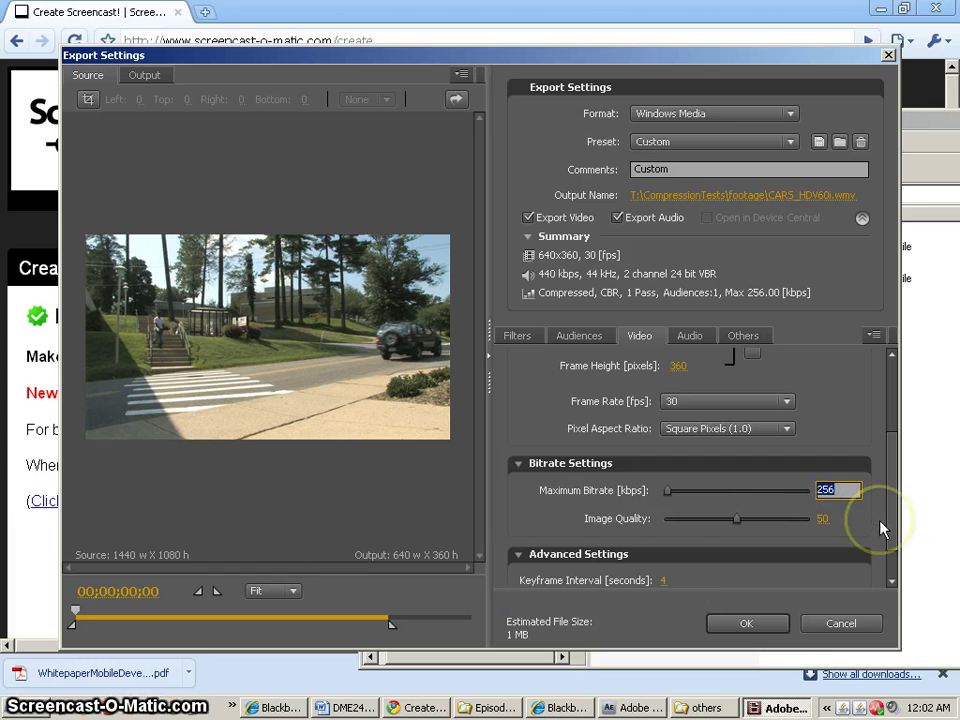
text(1500)
click(880, 527)
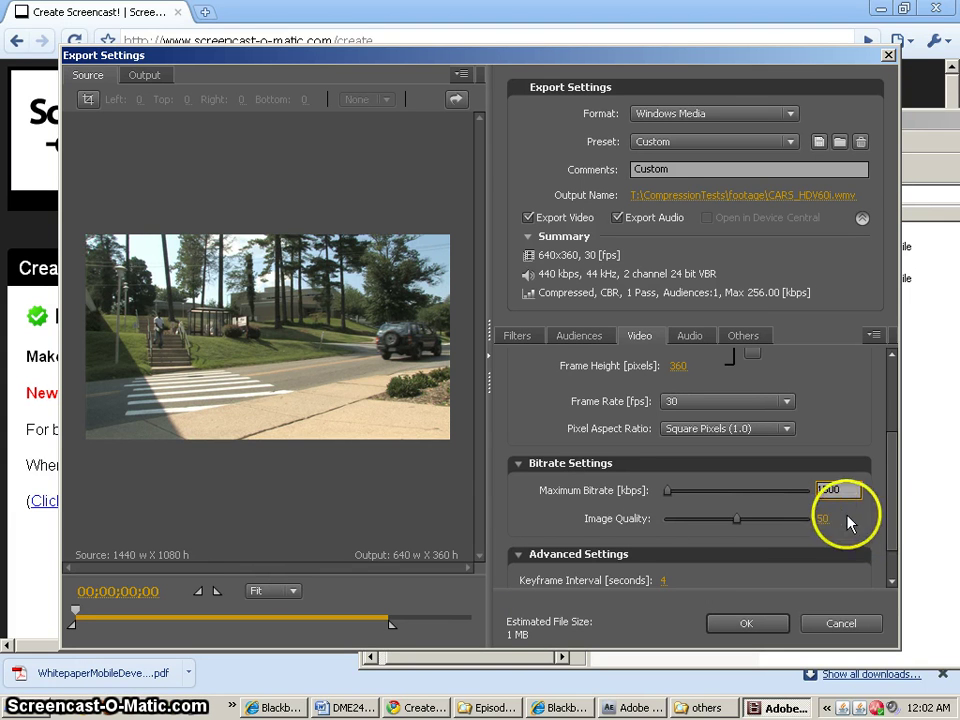
drag(741, 525, 893, 452)
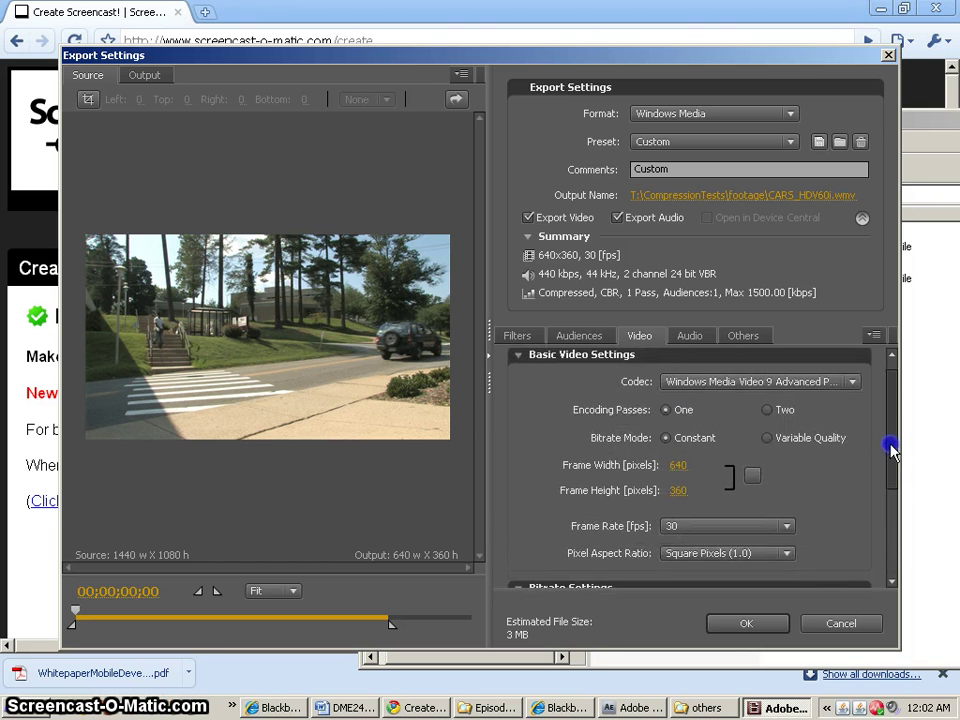
click(148, 78)
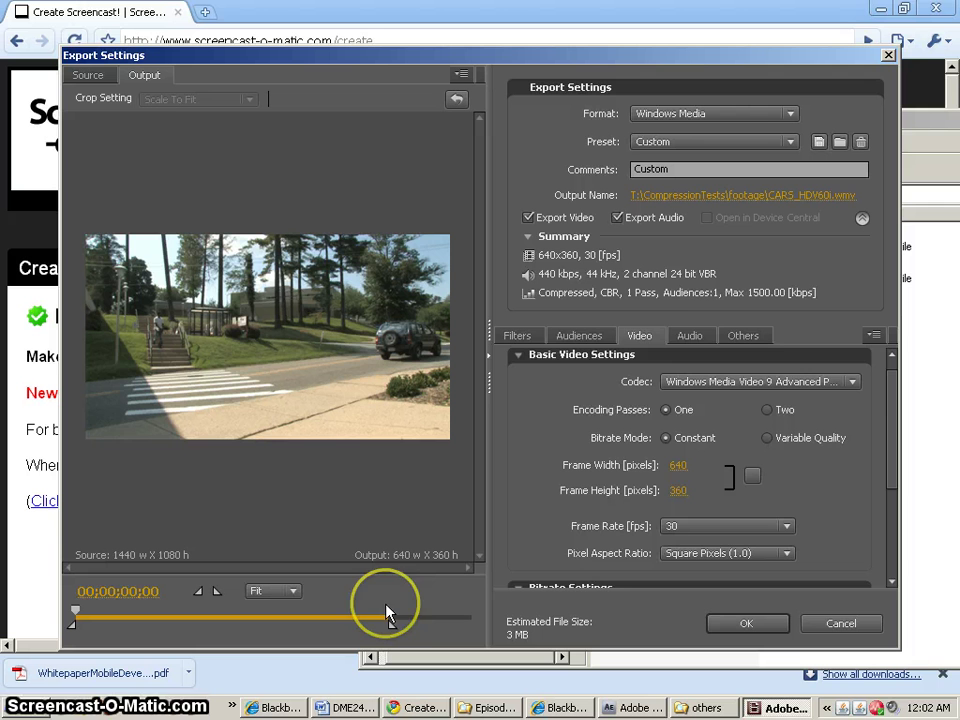
Step: Set the WMV audio to 128 kbps, 48 kHz, 2 channel 24 bit VBR and accept the settings
click(700, 335)
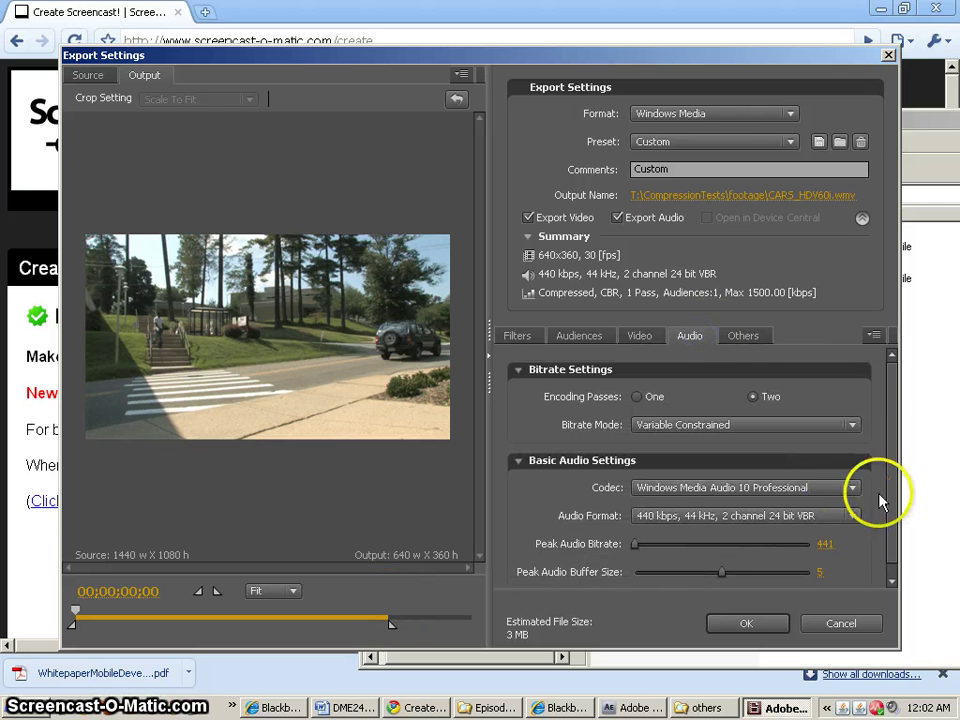
drag(889, 482, 889, 506)
click(652, 508)
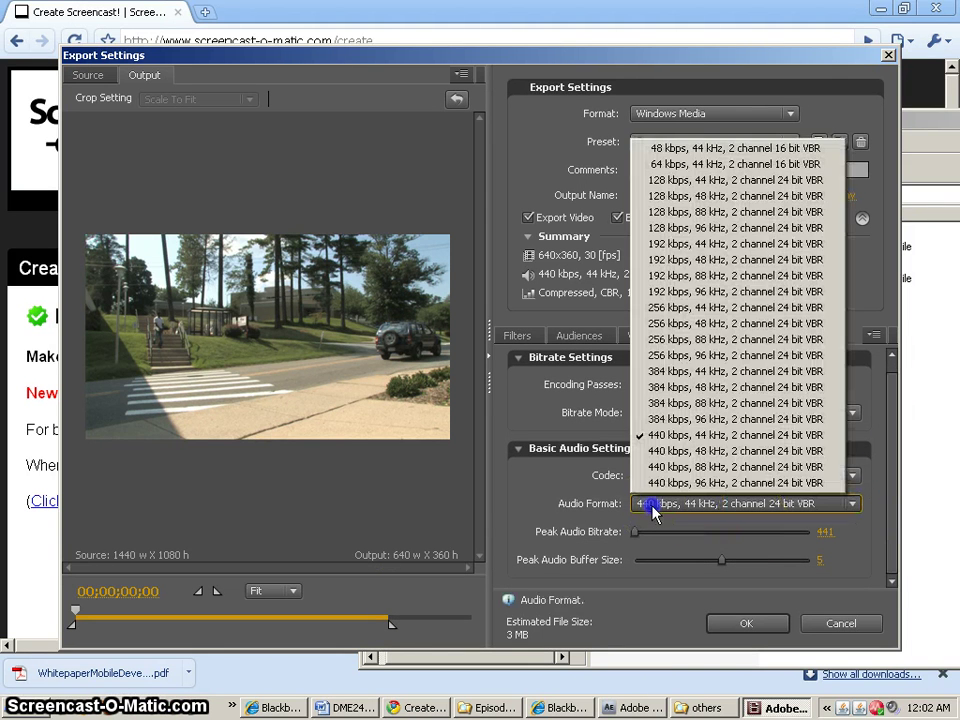
click(771, 198)
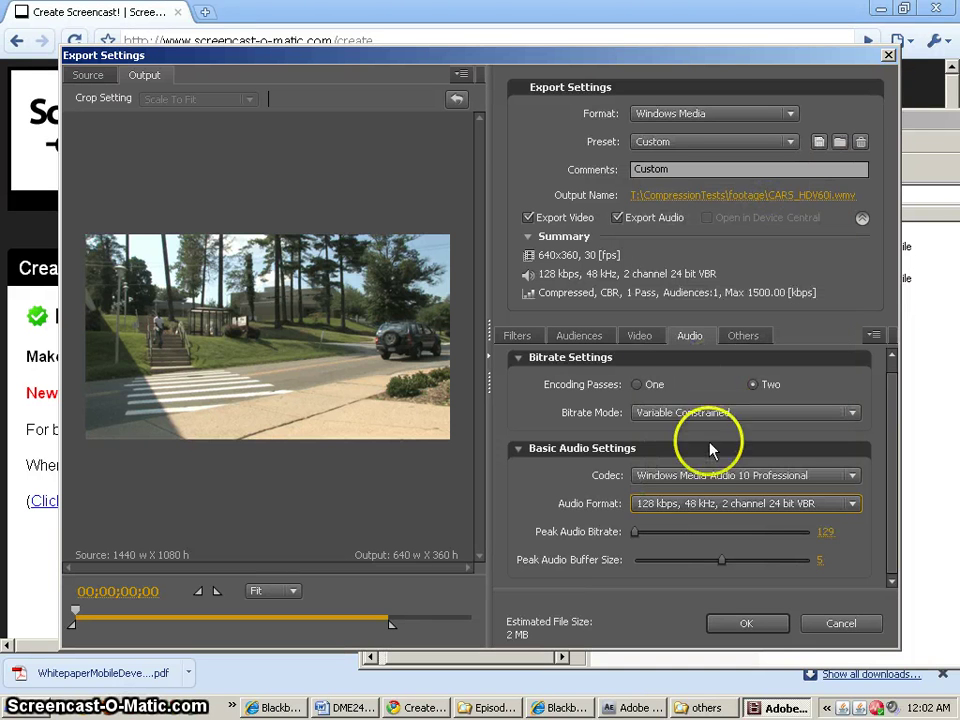
click(684, 512)
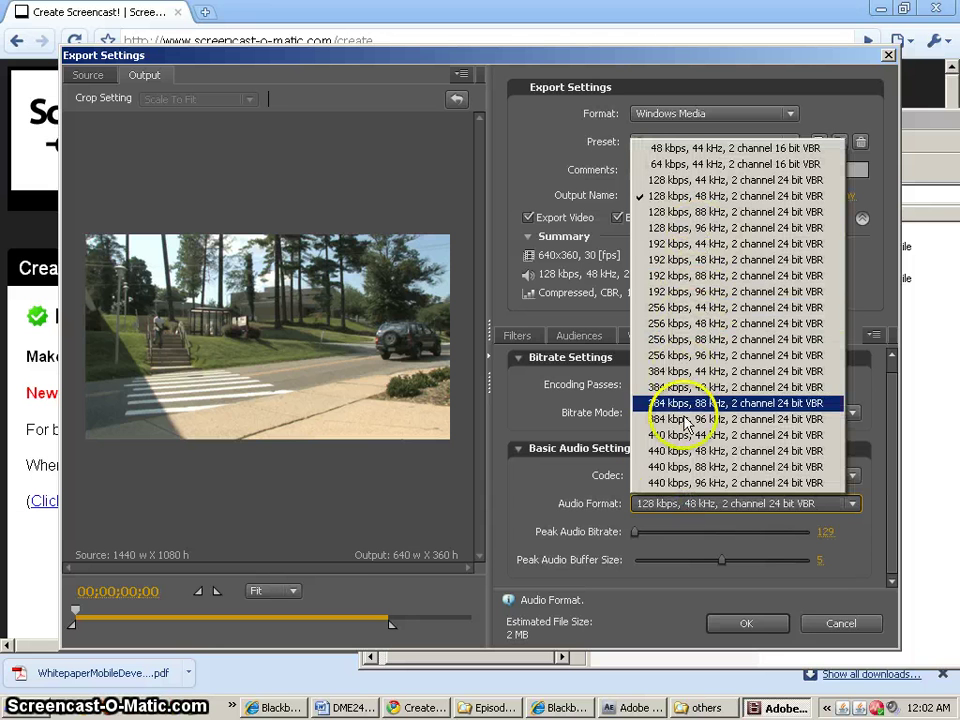
click(540, 515)
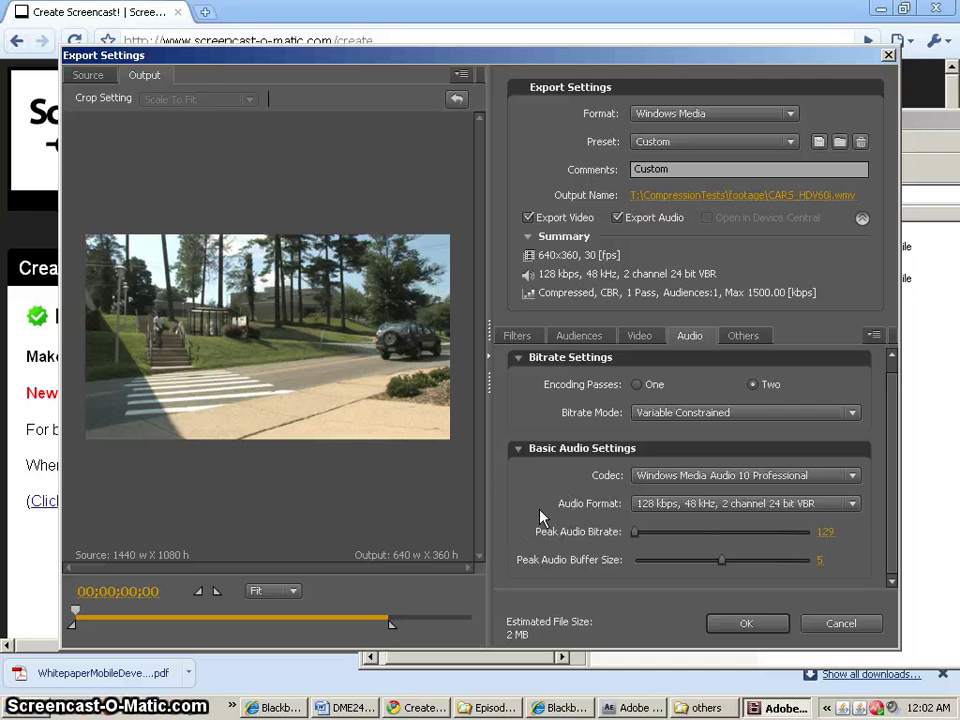
click(724, 625)
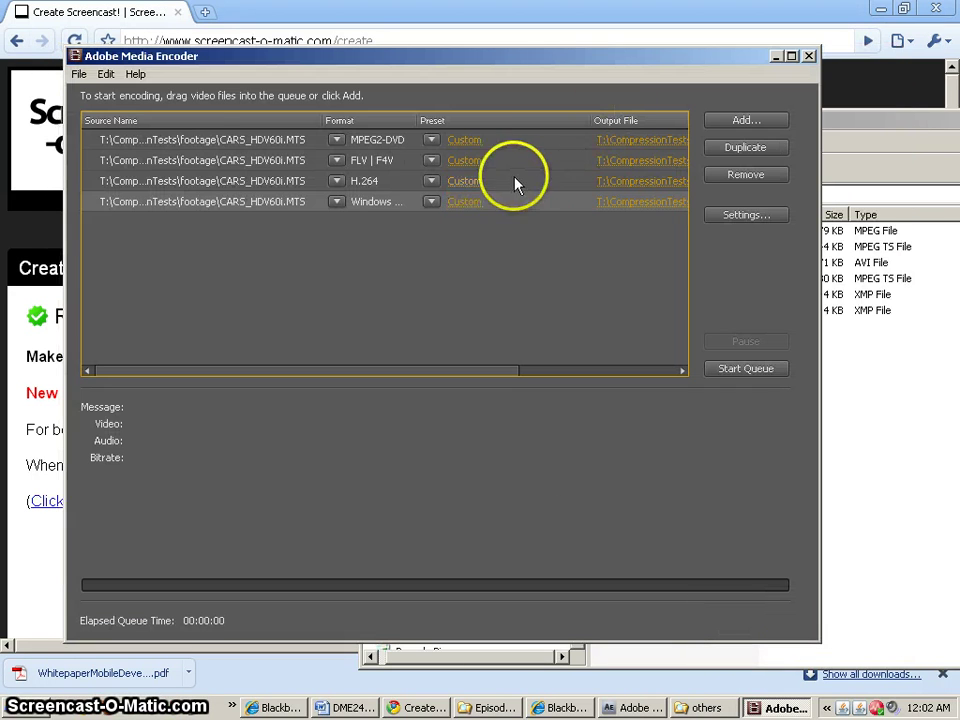
Step: Start encoding the four-job queue, then bring the others folder window forward
click(249, 141)
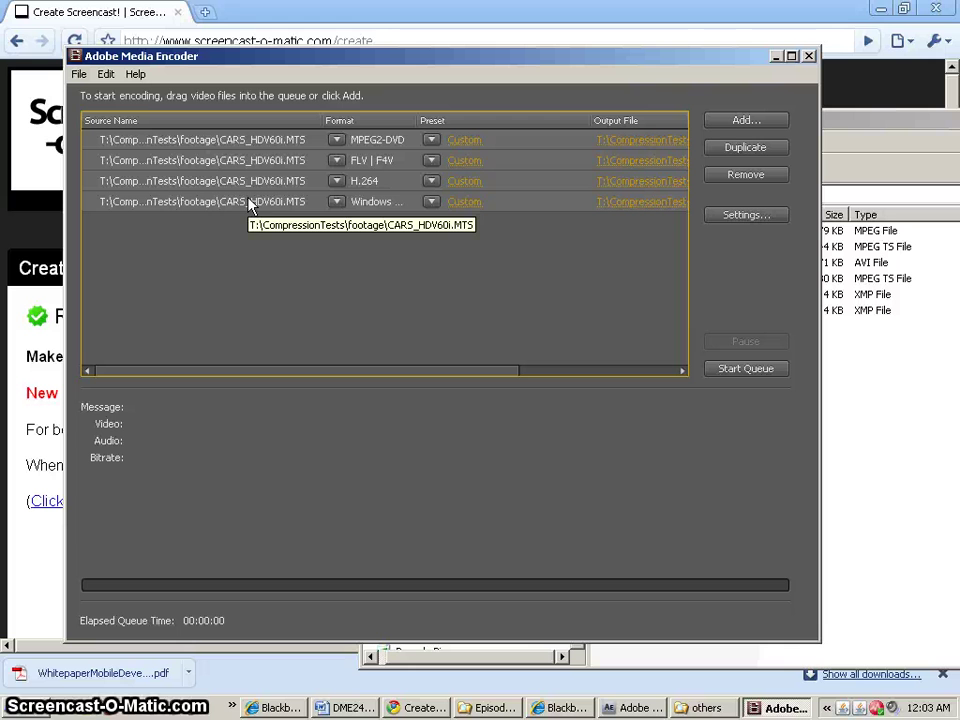
click(755, 378)
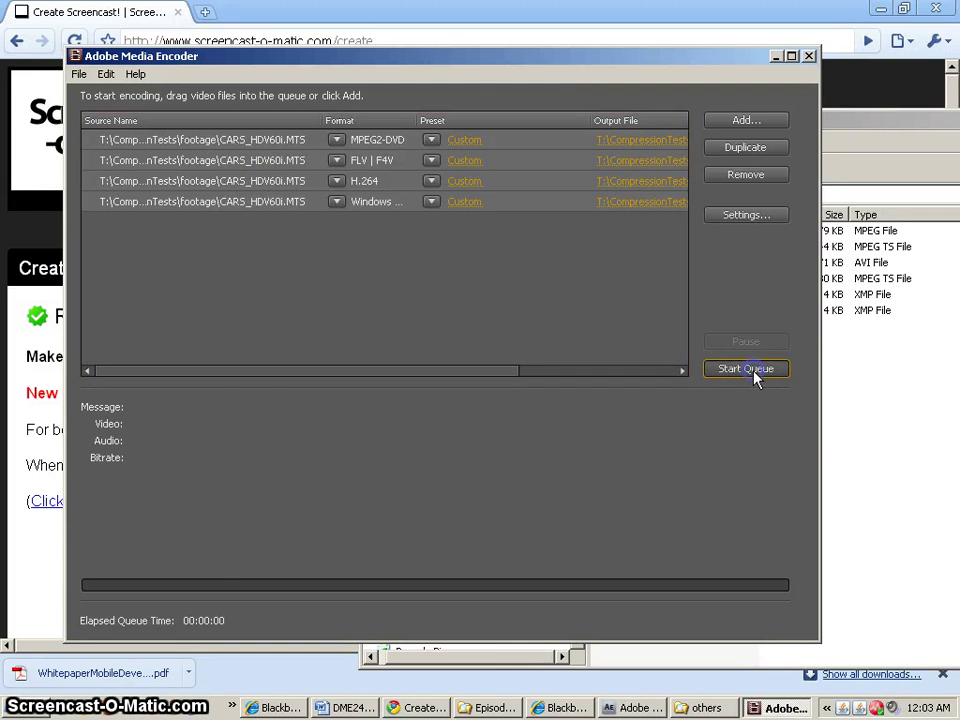
click(868, 390)
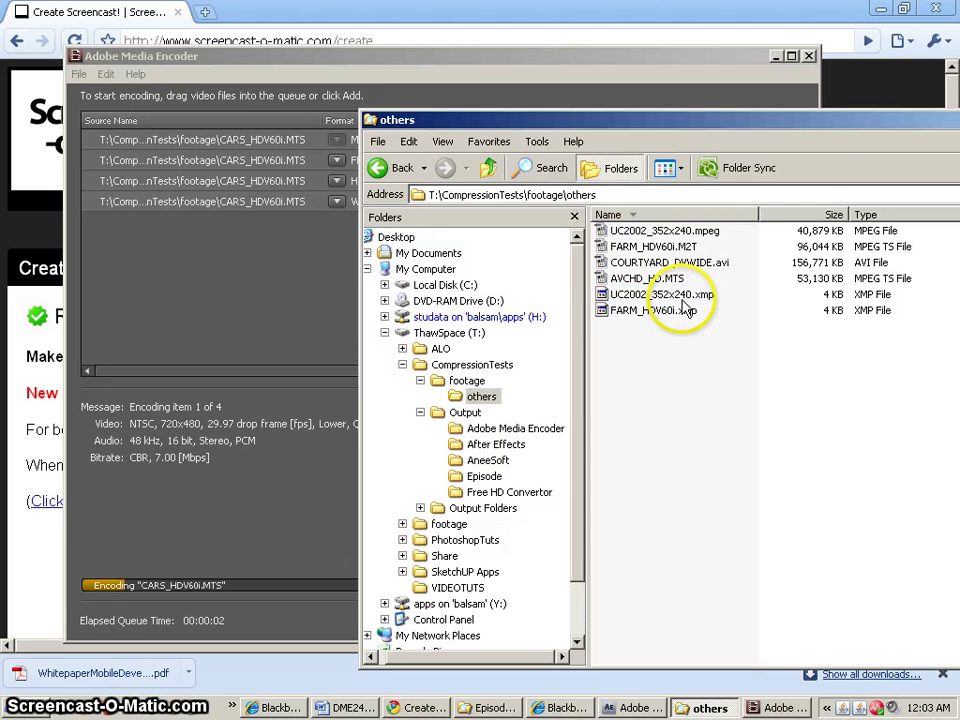
Step: Open the footage folder in CompressionTests, inspect the temporary .m2v and .wav files, and return to Media Encoder
click(474, 366)
double_click(628, 264)
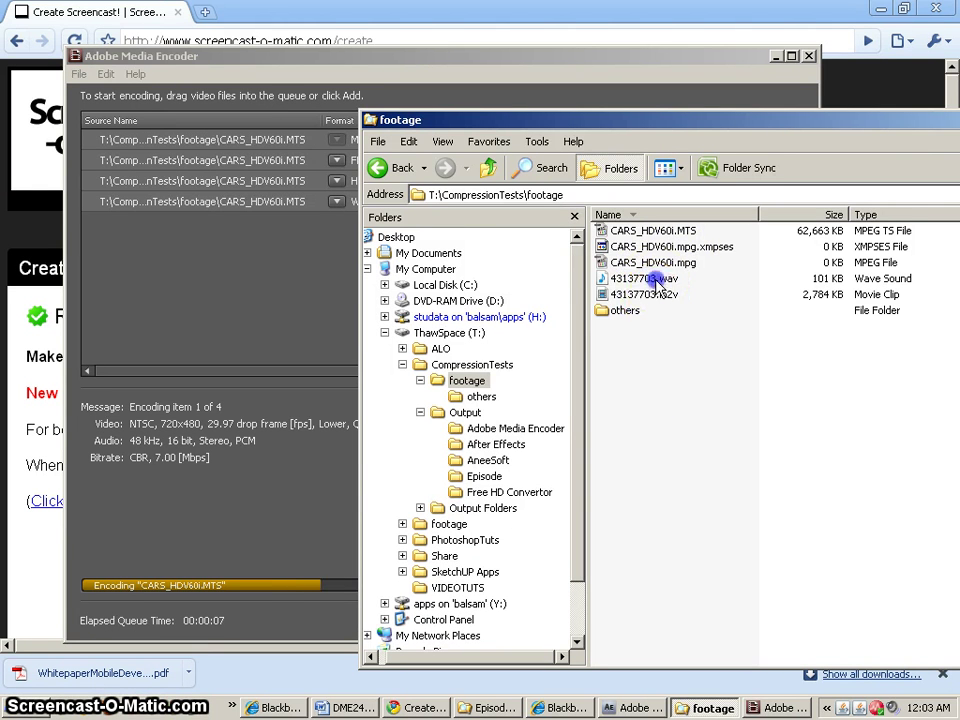
click(645, 294)
click(645, 278)
click(310, 347)
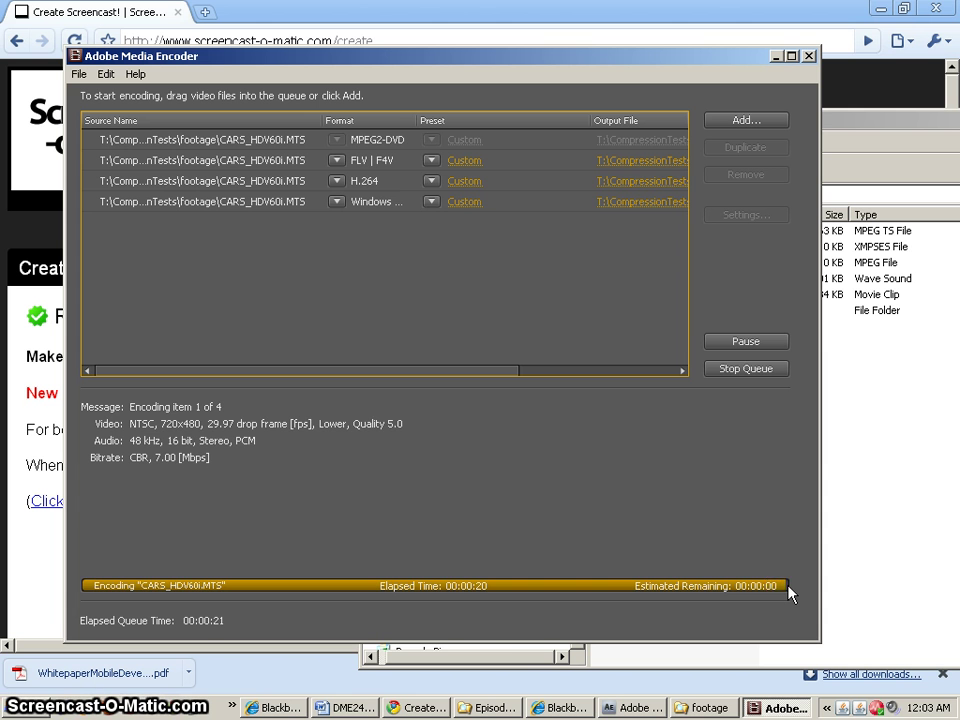
Step: Inspect the new CARS_HDV60i.mpg and CARS_HDV60i.flv files in the footage folder, then return to Media Encoder
click(874, 460)
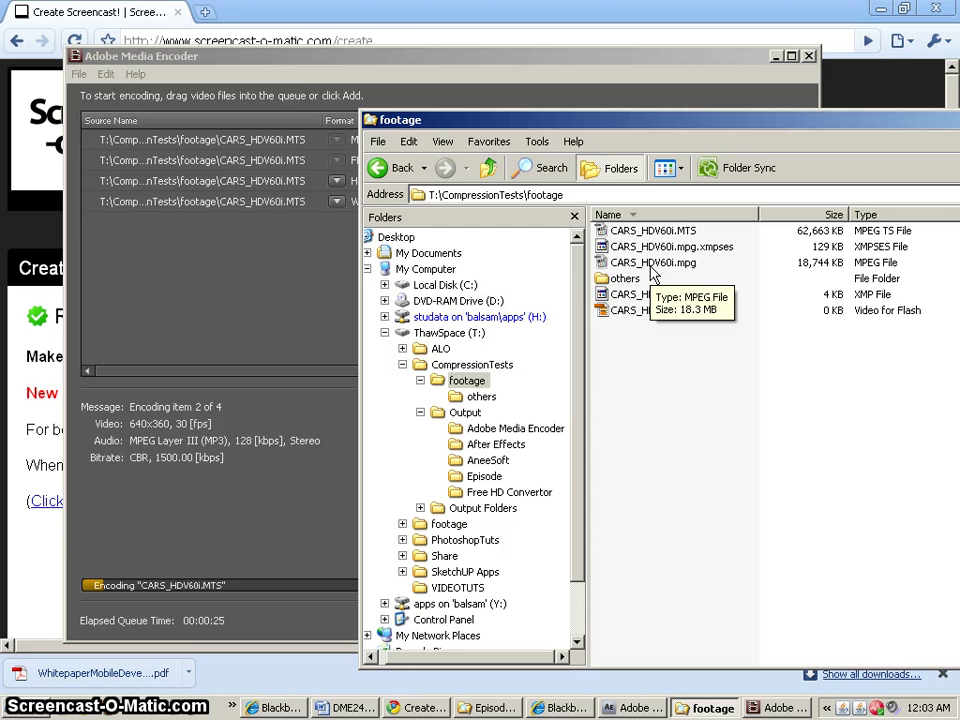
click(645, 264)
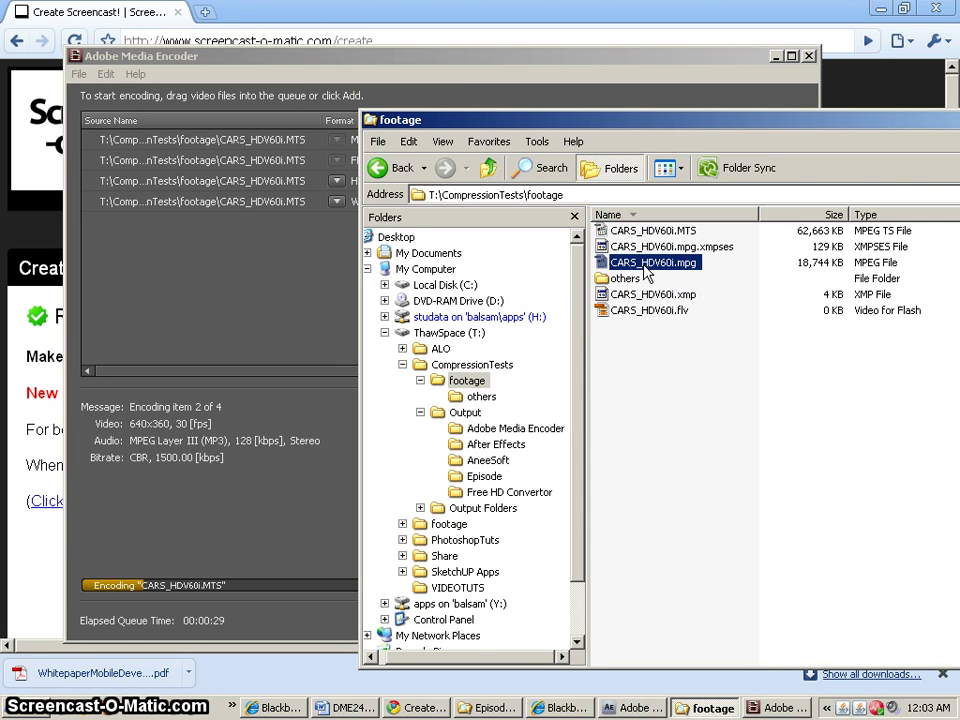
click(193, 310)
click(840, 355)
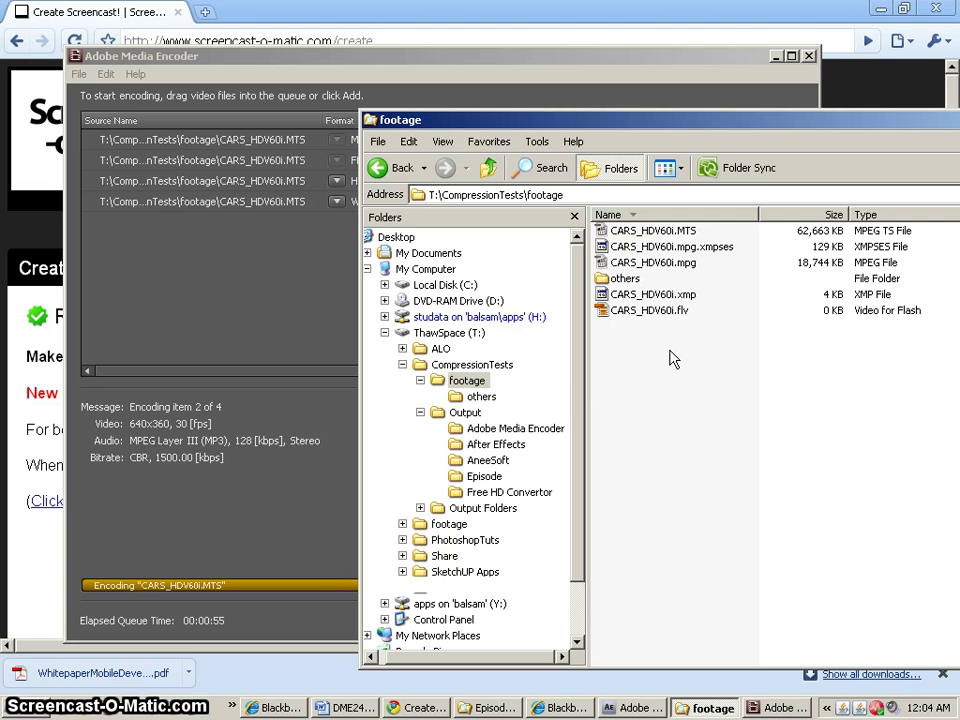
click(640, 310)
click(750, 130)
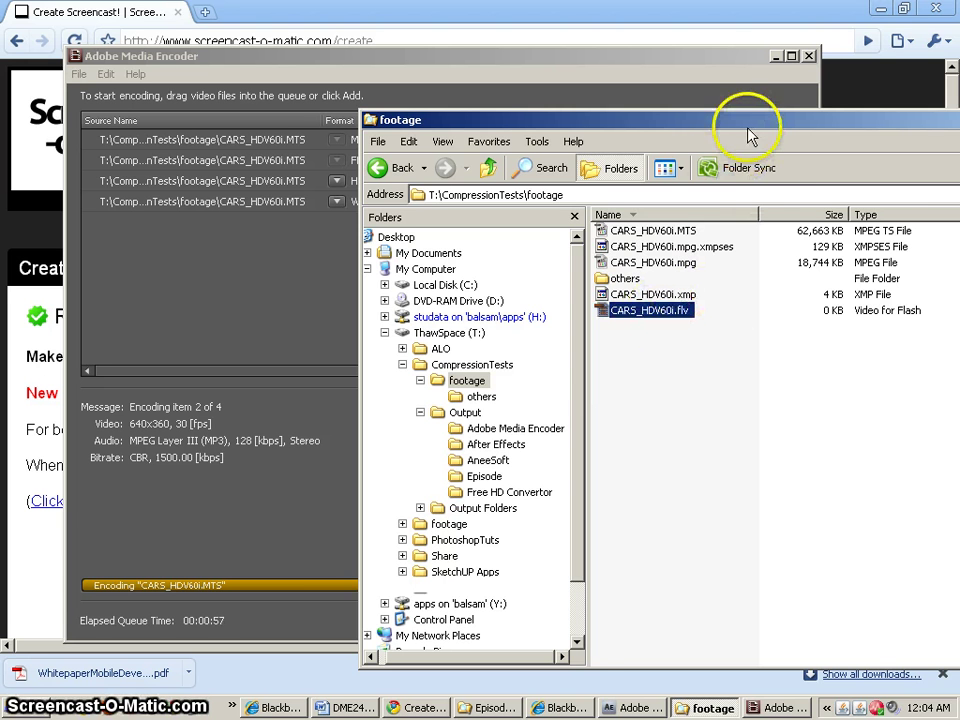
drag(750, 130, 700, 140)
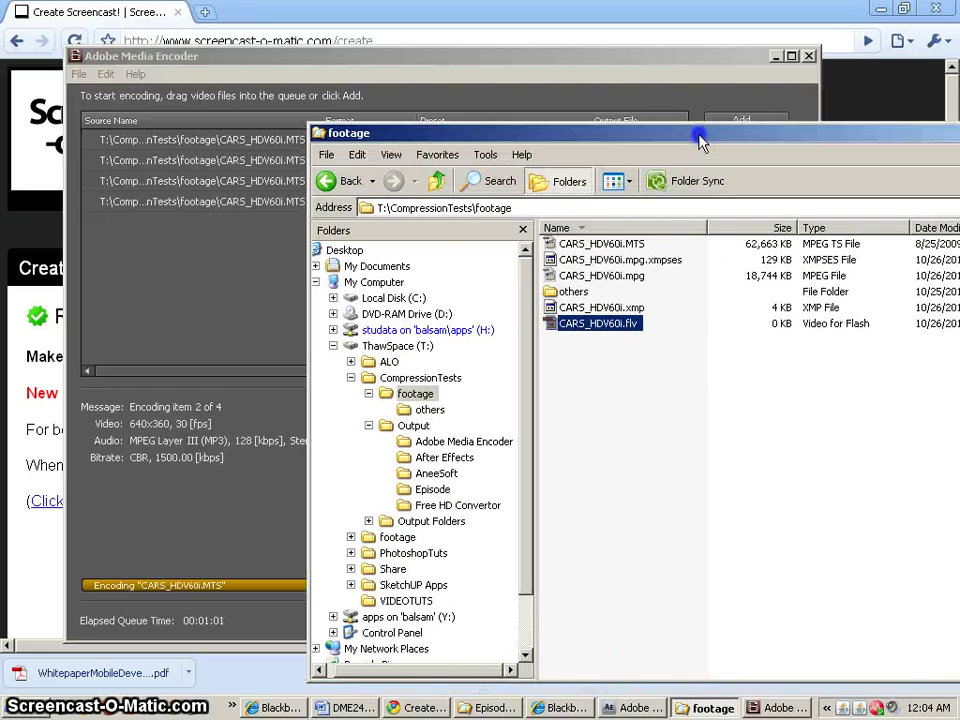
click(699, 60)
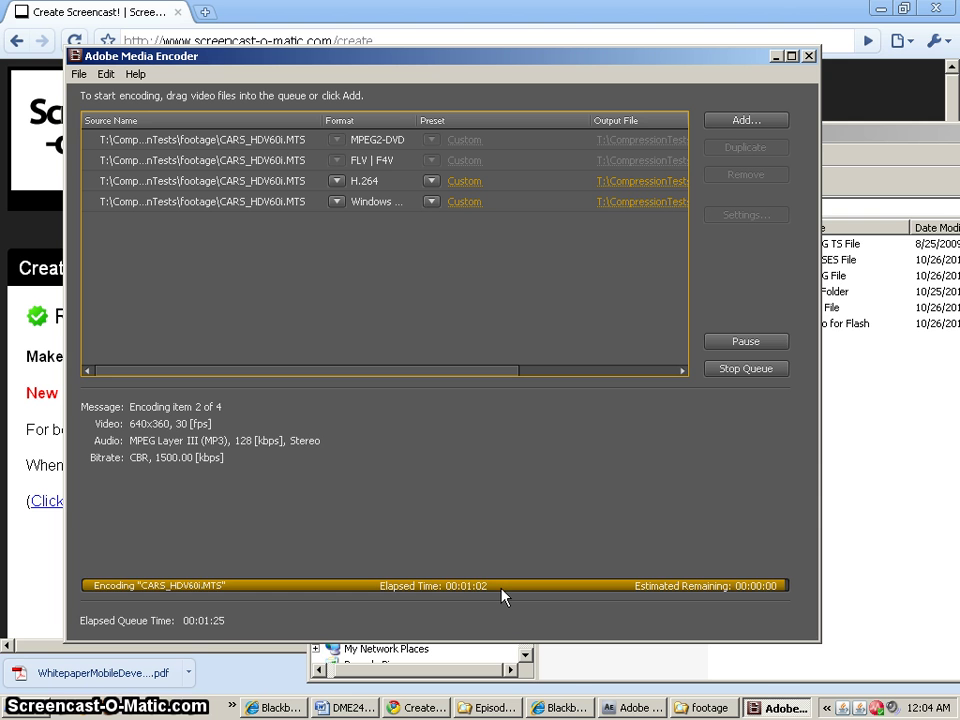
Step: Check the new 43225062.m4v and 43225062.aac files in the footage folder, then return to Media Encoder
click(893, 440)
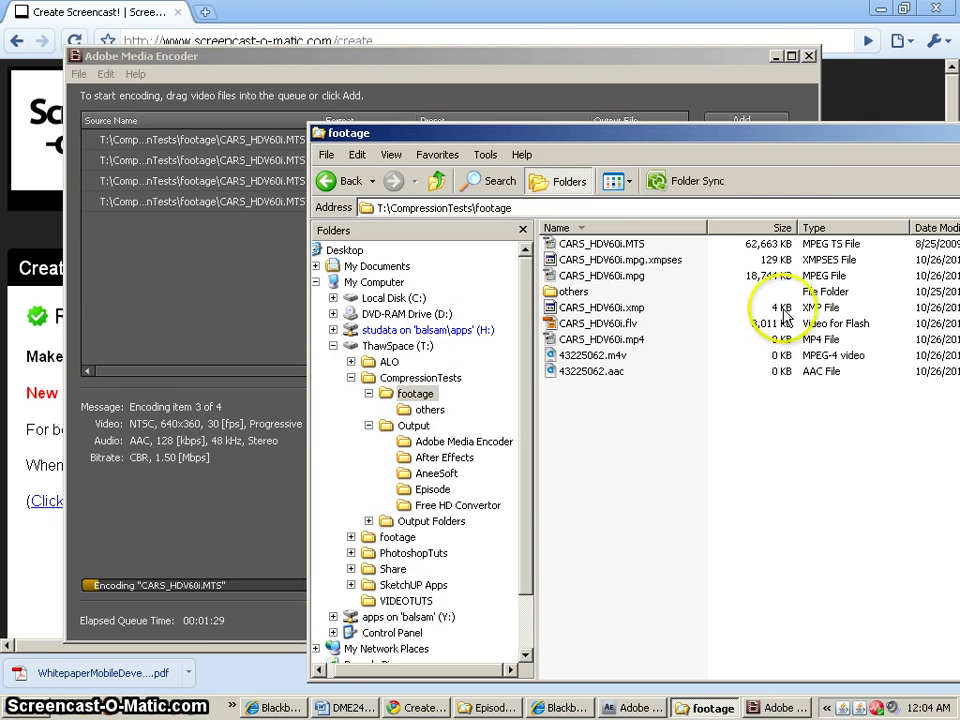
drag(646, 137, 628, 69)
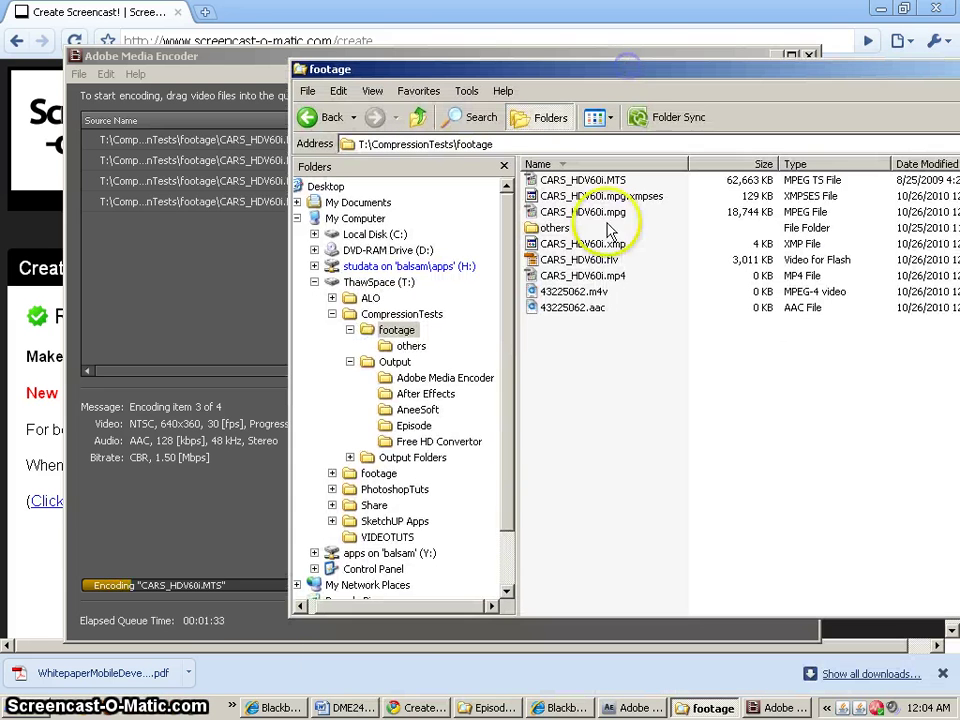
click(600, 298)
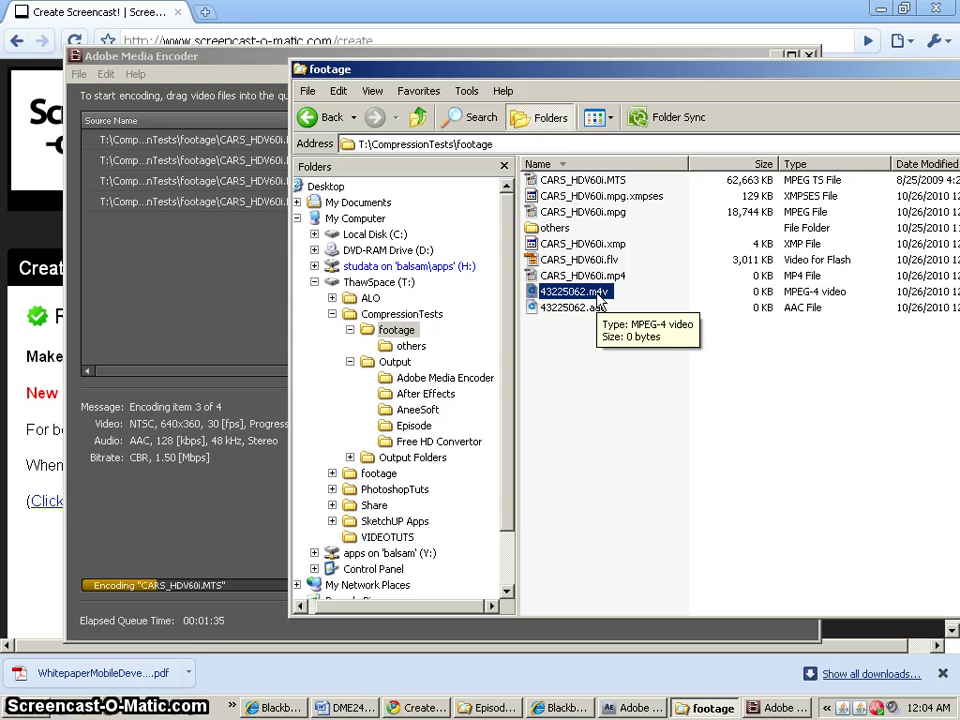
click(592, 306)
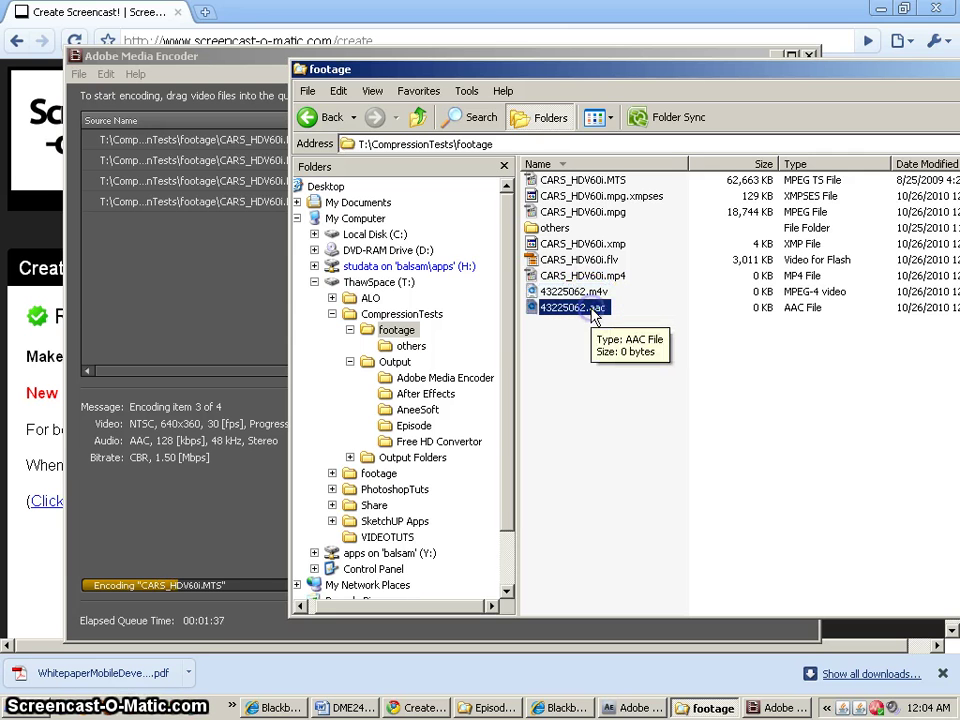
click(594, 312)
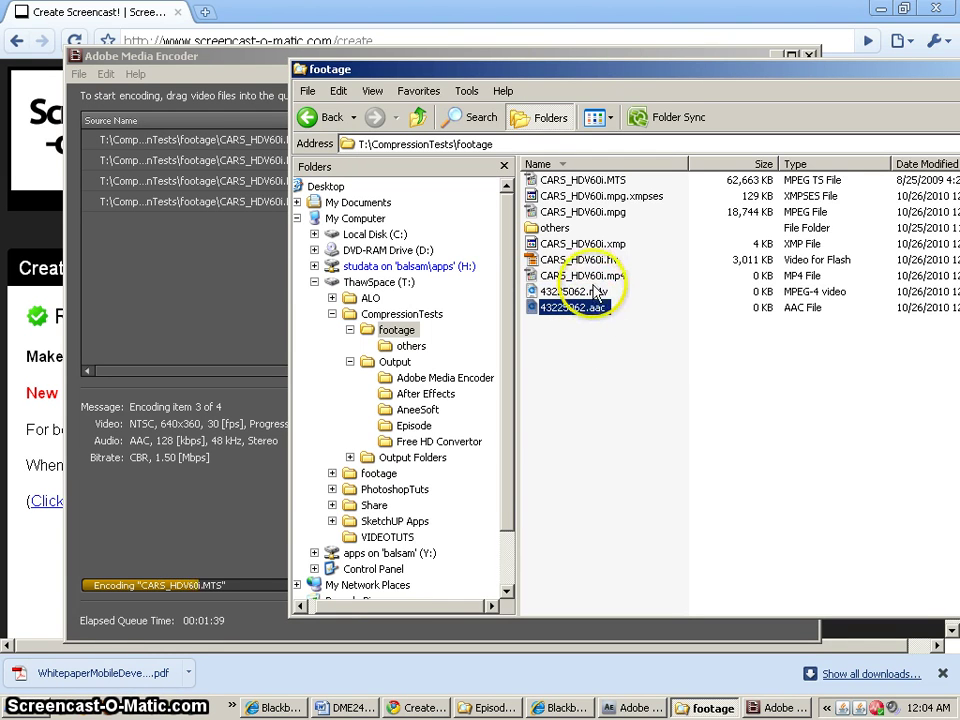
click(614, 385)
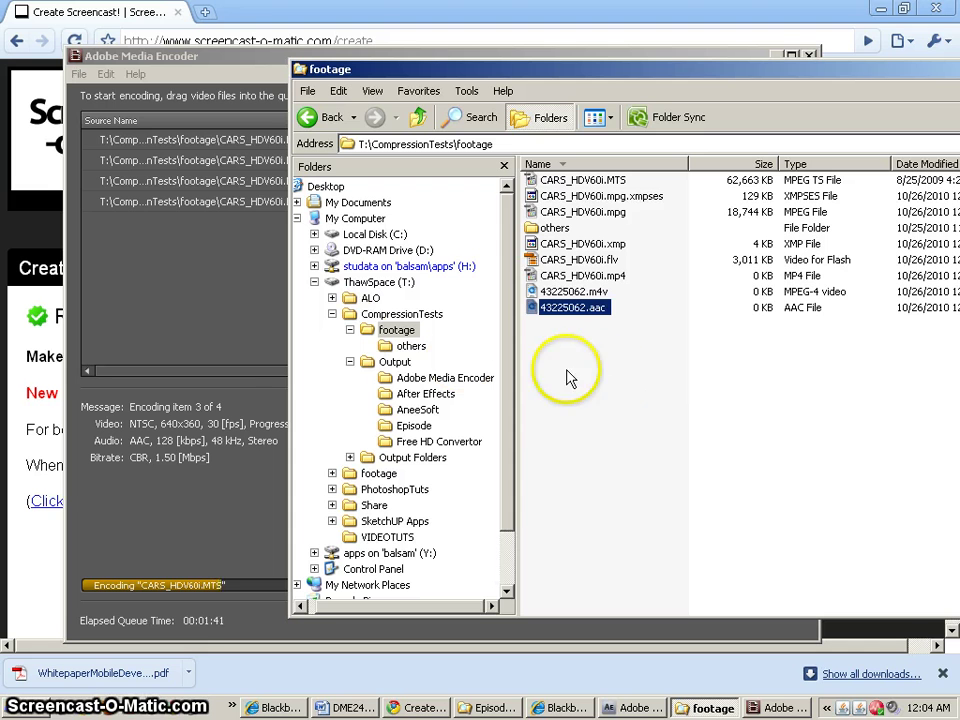
click(250, 330)
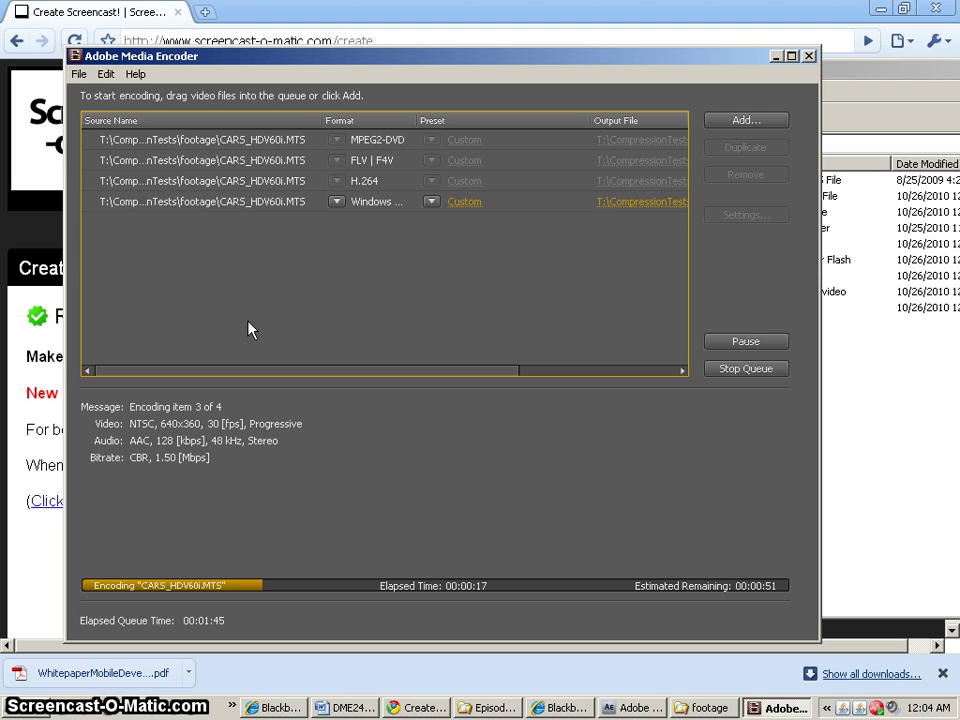